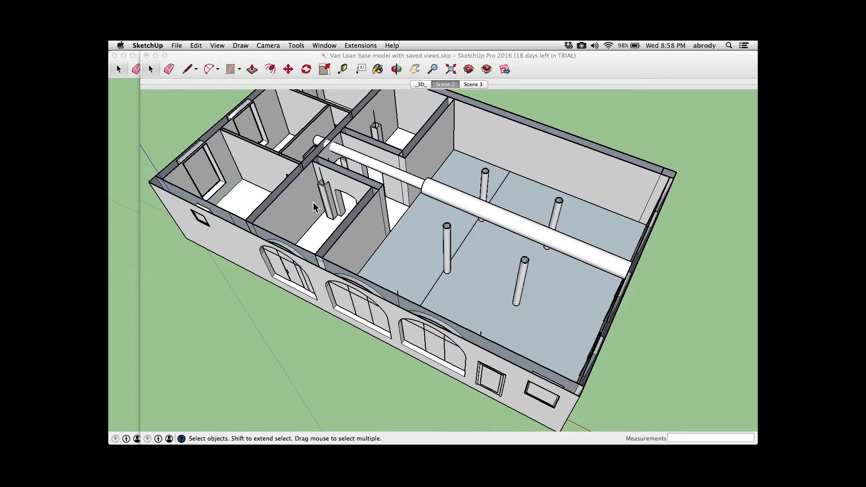
# Delete the stray vertical line rising above the U-shaped column in the front room with the arched doorway
pyautogui.scroll(2, 319, 187)
pyautogui.scroll(8, 319, 187)
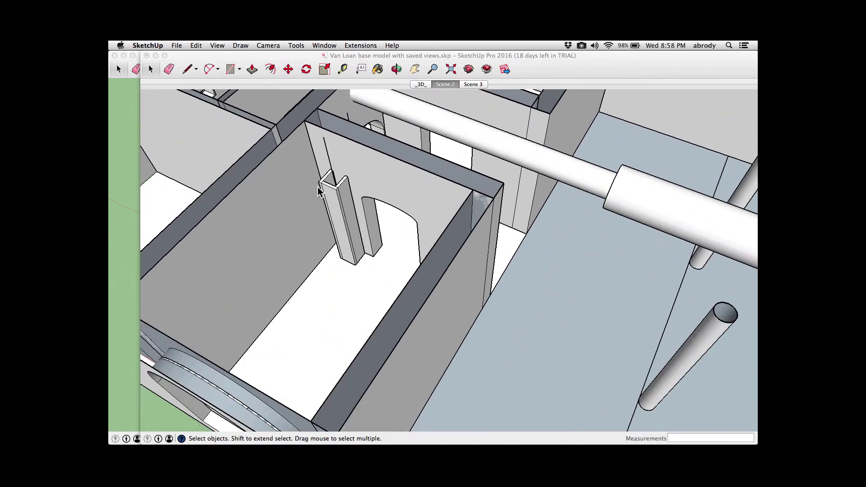
pyautogui.scroll(3, 318, 187)
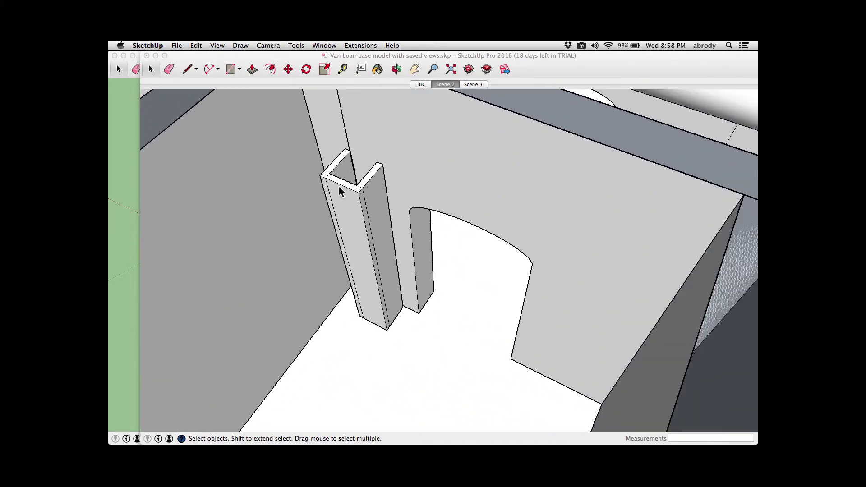
pyautogui.click(345, 136)
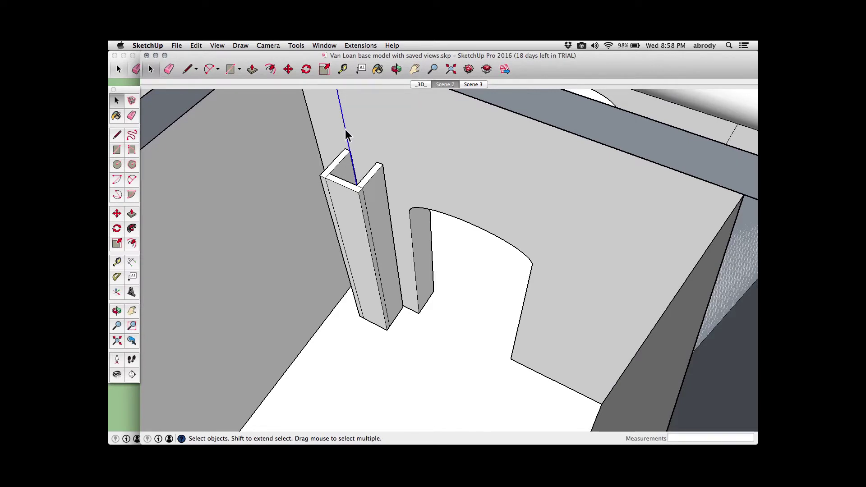
# Try to delete the U-shaped column beside the arched doorway in one go, and undo the deletion
pyautogui.moveTo(351, 145); pyautogui.dragTo(425, 260, button='middle')
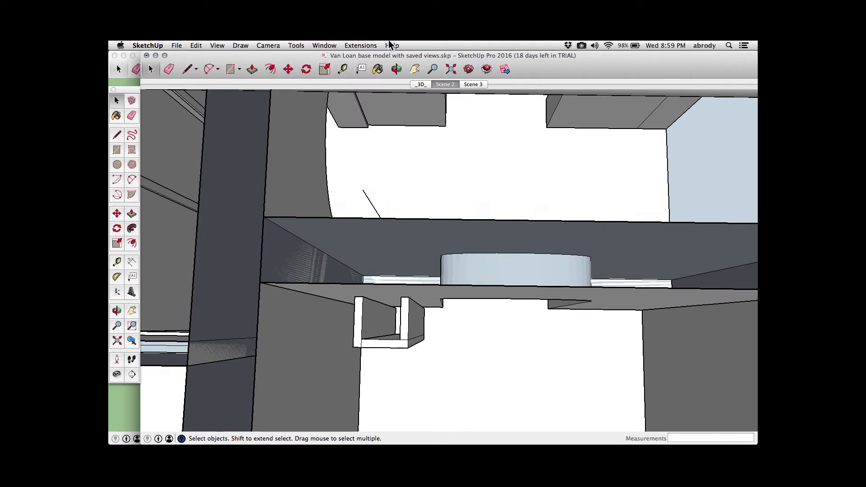
pyautogui.click(414, 69)
pyautogui.moveTo(385, 265); pyautogui.dragTo(422, 276)
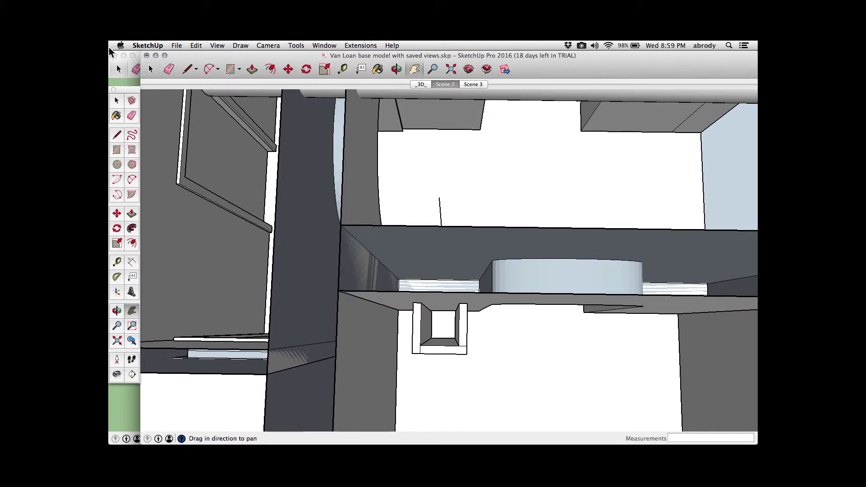
pyautogui.click(118, 102)
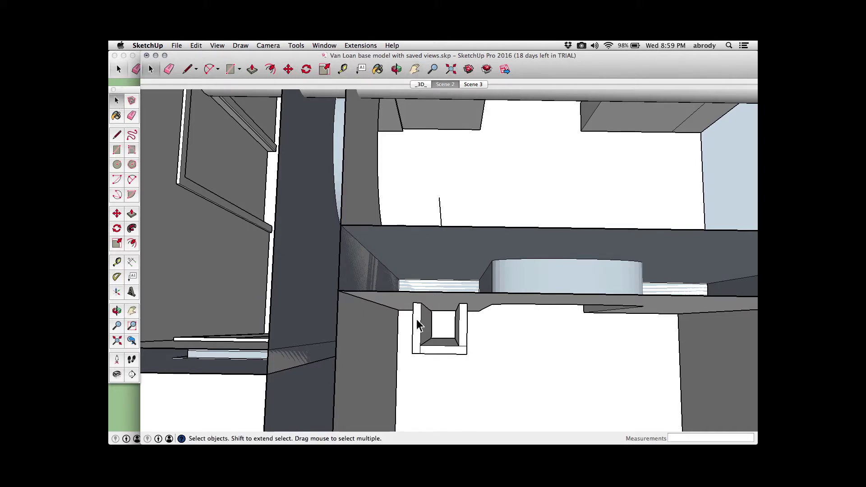
pyautogui.moveTo(402, 364)
pyautogui.mouseDown()
pyautogui.moveTo(430, 356)
pyautogui.moveTo(472, 302)
pyautogui.mouseUp()
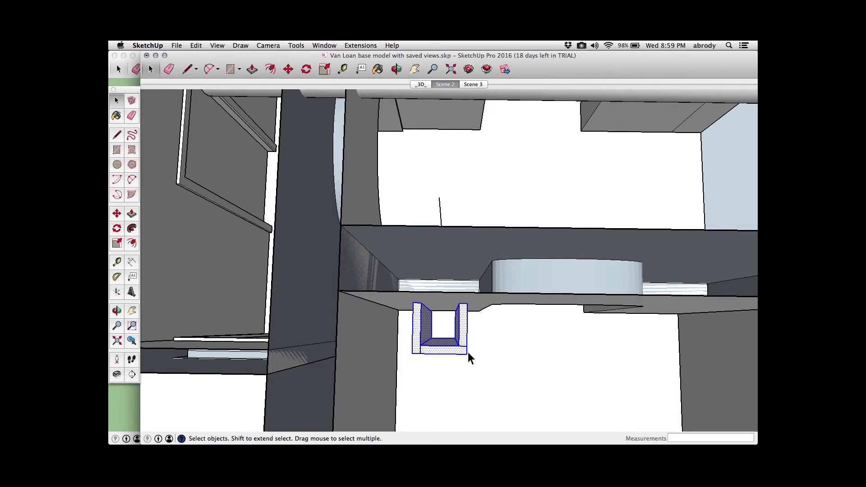
pyautogui.press('Delete')
pyautogui.moveTo(474, 266); pyautogui.dragTo(429, 244, button='middle')
pyautogui.press('super+z')
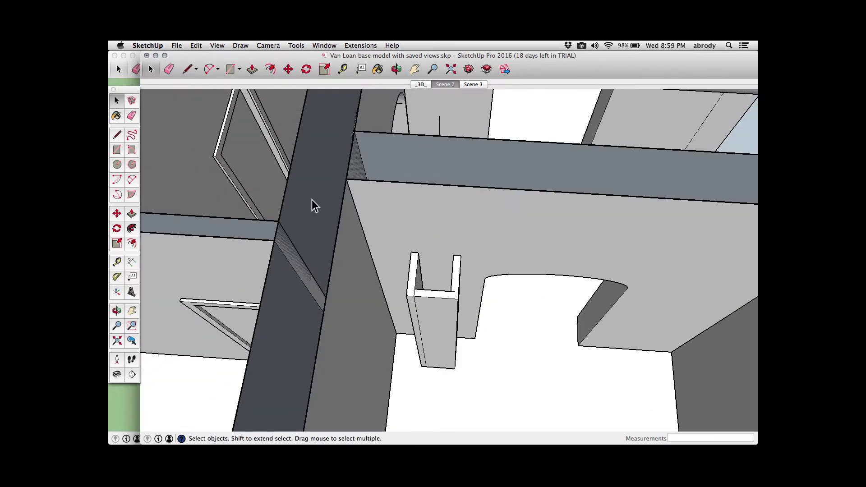
# Erase the front face and the flange nearest the arched doorway from the U-shaped column with the Eraser
pyautogui.moveTo(109, 42)
pyautogui.press('e')
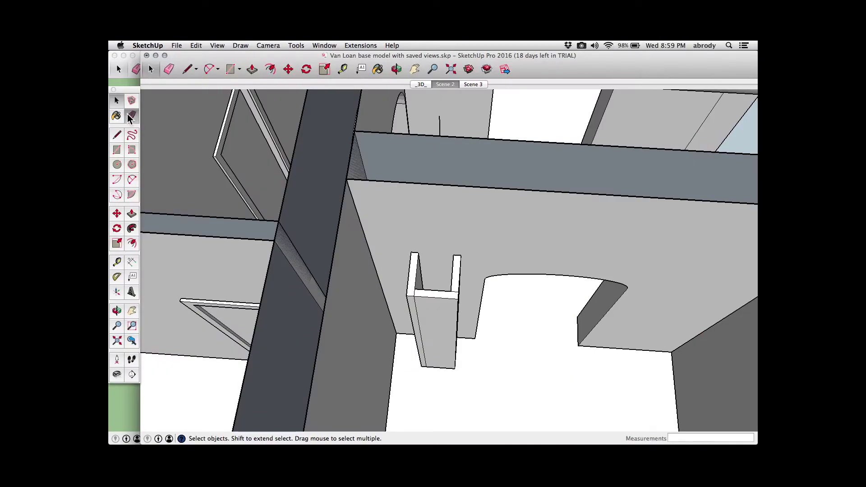
pyautogui.moveTo(446, 323)
pyautogui.mouseDown(button='middle')
pyautogui.moveTo(442, 309)
pyautogui.moveTo(456, 290)
pyautogui.mouseUp(button='middle')
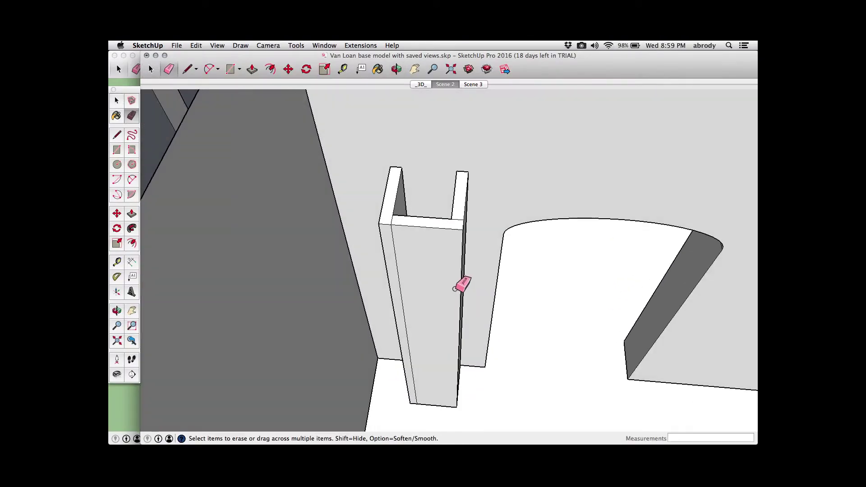
pyautogui.moveTo(453, 243)
pyautogui.mouseDown()
pyautogui.moveTo(453, 163)
pyautogui.moveTo(451, 182)
pyautogui.moveTo(408, 195)
pyautogui.mouseUp()
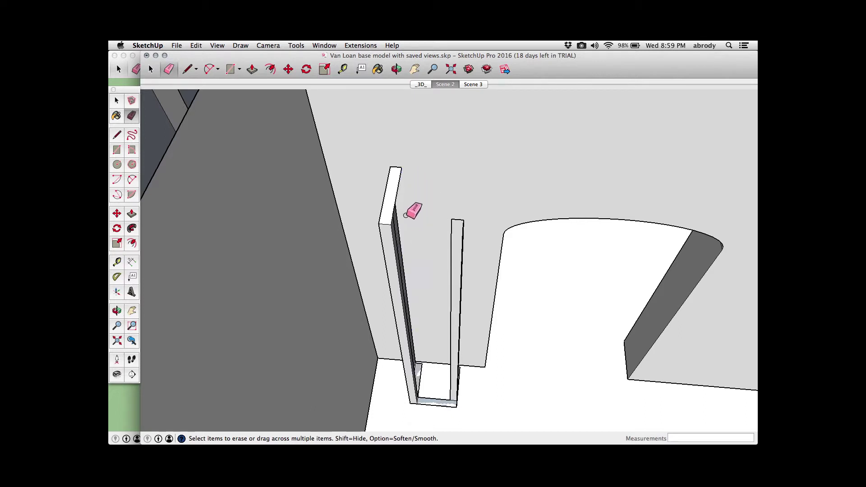
pyautogui.moveTo(412, 190)
pyautogui.mouseDown(button='middle')
pyautogui.moveTo(402, 210)
pyautogui.moveTo(444, 247)
pyautogui.mouseUp(button='middle')
pyautogui.moveTo(443, 249)
pyautogui.mouseDown()
pyautogui.moveTo(464, 253)
pyautogui.moveTo(458, 210)
pyautogui.moveTo(473, 241)
pyautogui.mouseUp()
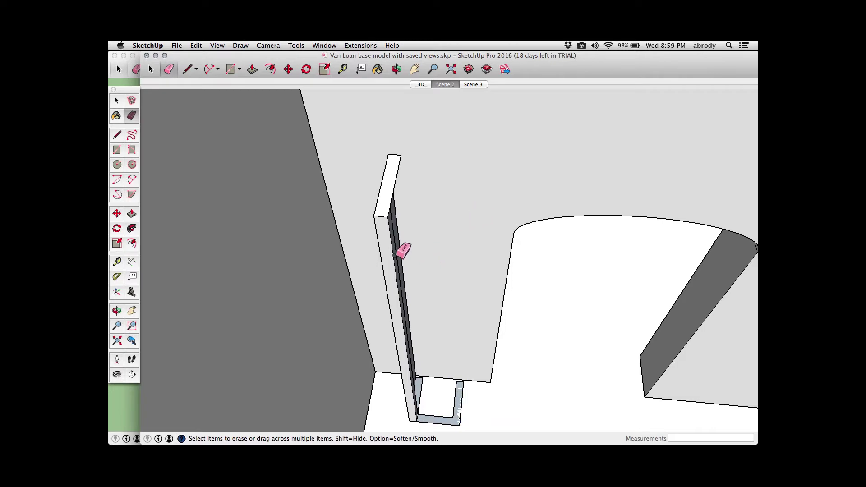
# Select all the leftover geometry of the U-shaped column and delete it
pyautogui.scroll(-5, 411, 272)
pyautogui.moveTo(416, 283); pyautogui.dragTo(438, 352, button='middle')
pyautogui.press('space')
pyautogui.moveTo(407, 365); pyautogui.dragTo(455, 278)
pyautogui.press('Delete')
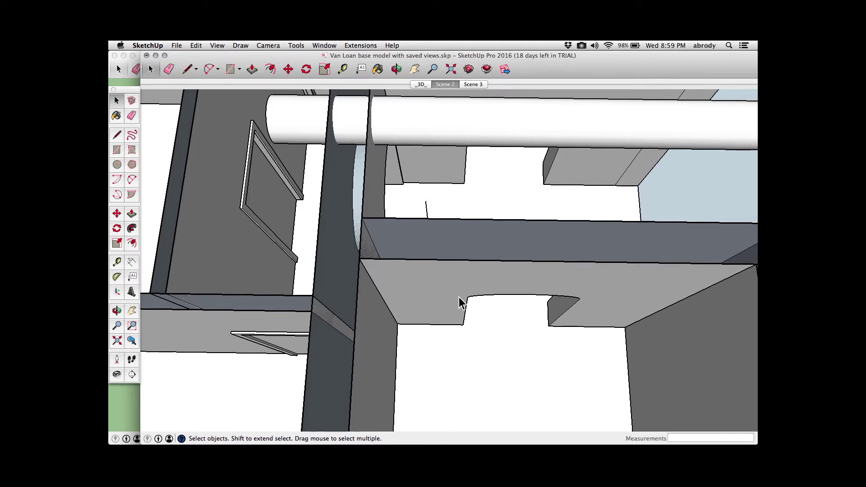
# Show the Paint Bucket materials, and briefly open and close the centre pane component of the rightmost arched window
pyautogui.moveTo(461, 300); pyautogui.dragTo(385, 248, button='middle')
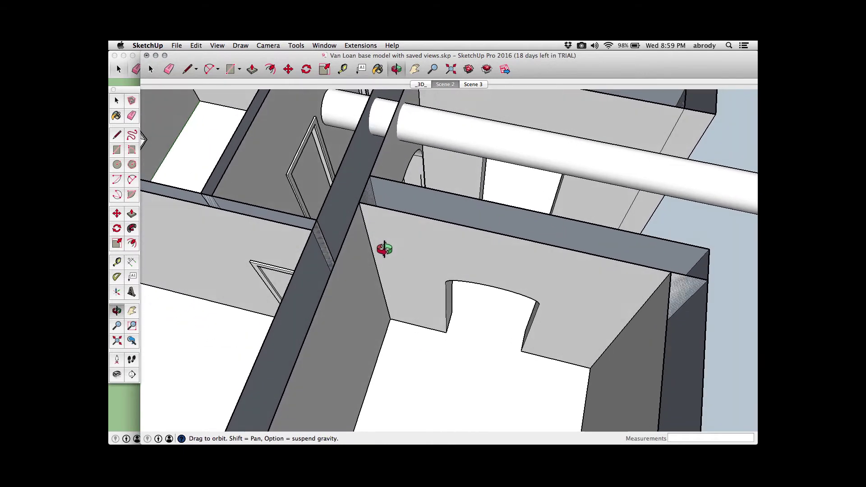
pyautogui.scroll(-5, 426, 277)
pyautogui.moveTo(426, 276); pyautogui.dragTo(356, 108, button='middle')
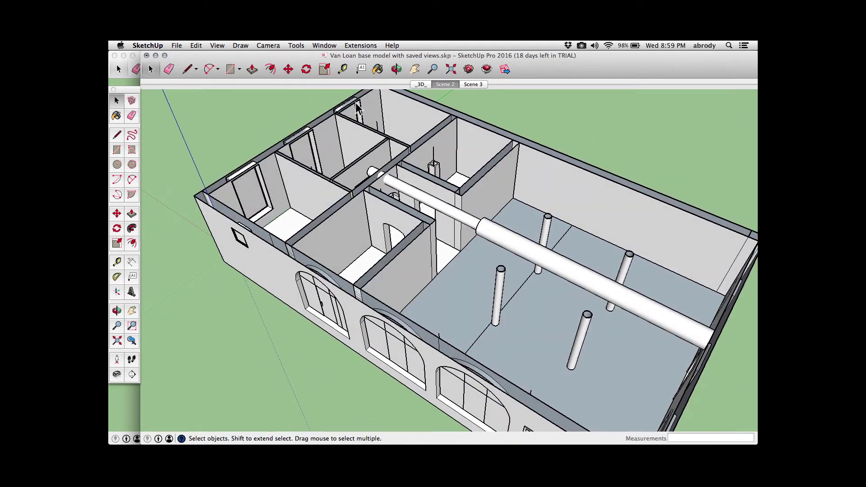
pyautogui.click(378, 70)
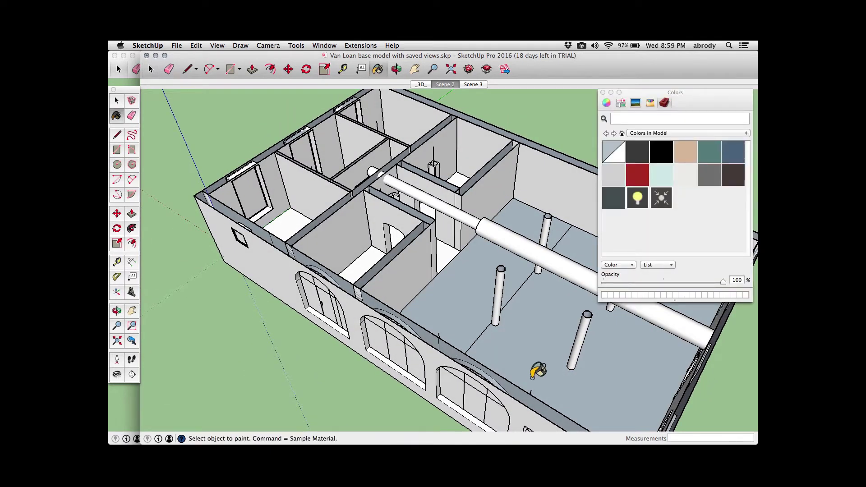
pyautogui.press('space')
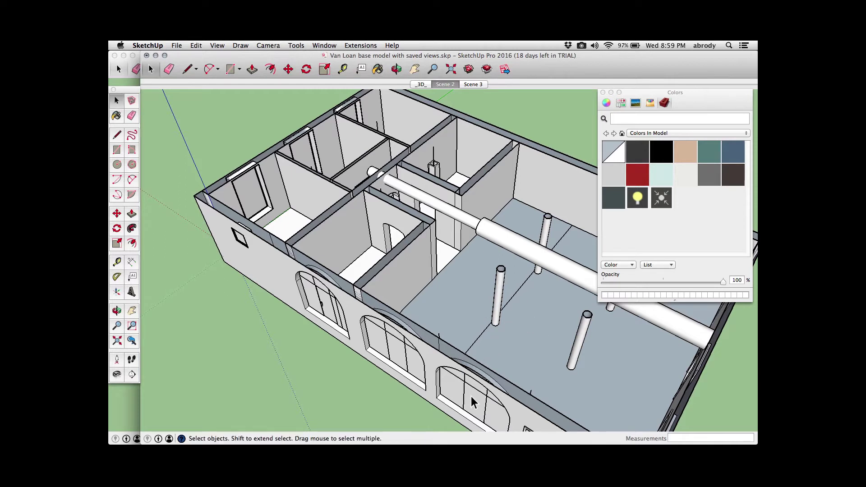
pyautogui.doubleClick(476, 398)
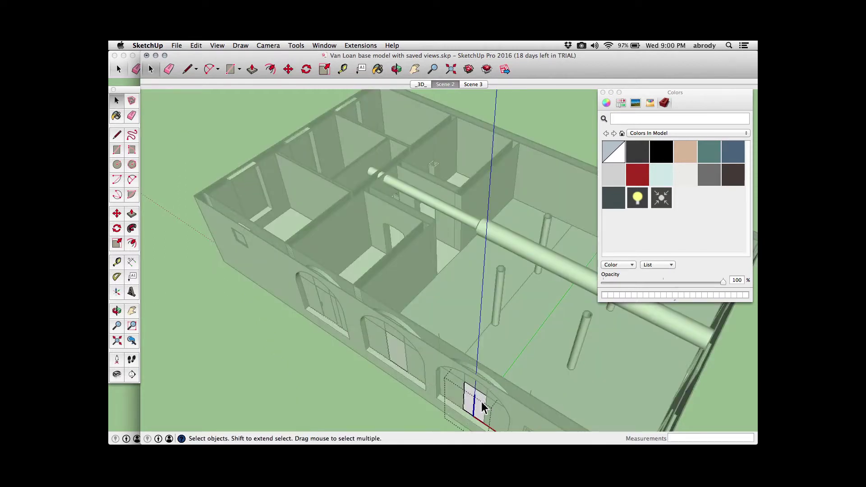
pyautogui.click(417, 400)
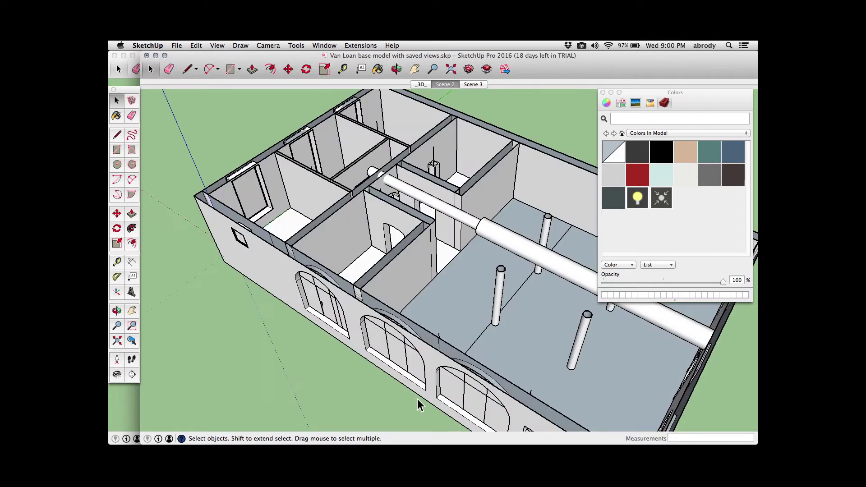
# Inside the centre pane component of the rightmost arched window, paint the pane with the pale translucent 50% opacity material from Glass and Mirrors
pyautogui.doubleClick(474, 402)
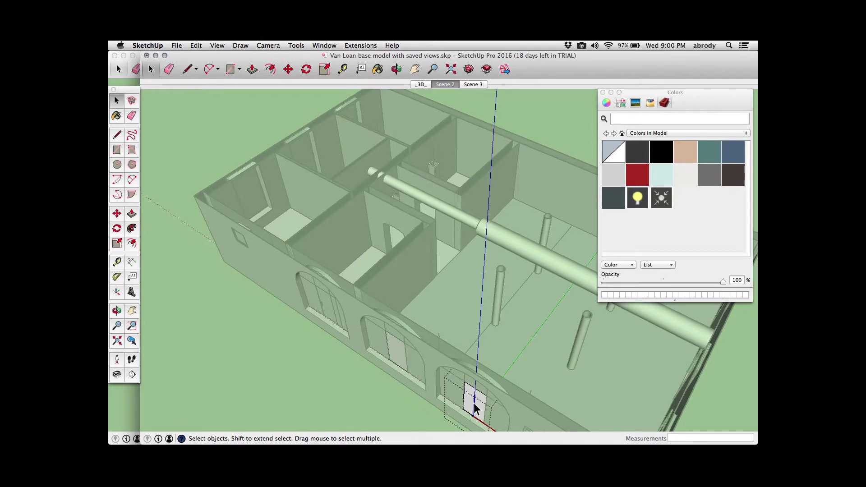
pyautogui.scroll(8, 478, 406)
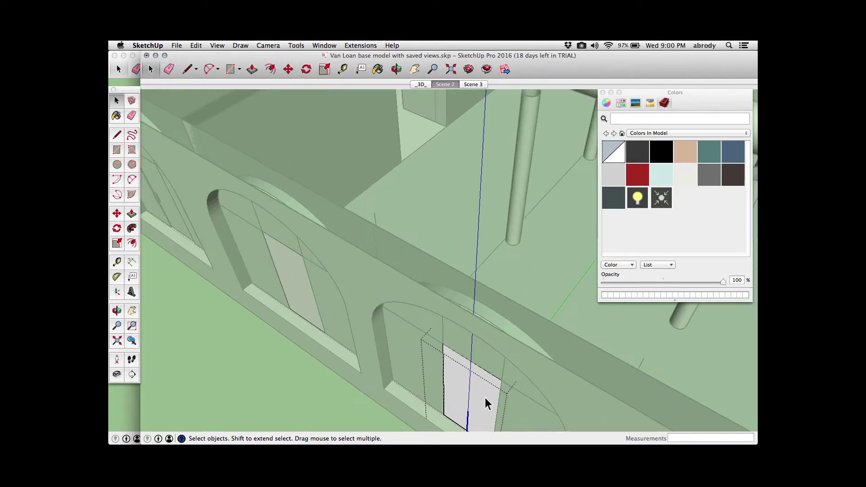
pyautogui.keyDown('shift'); pyautogui.moveTo(485, 384); pyautogui.dragTo(481, 345, button='middle'); pyautogui.keyUp('shift')
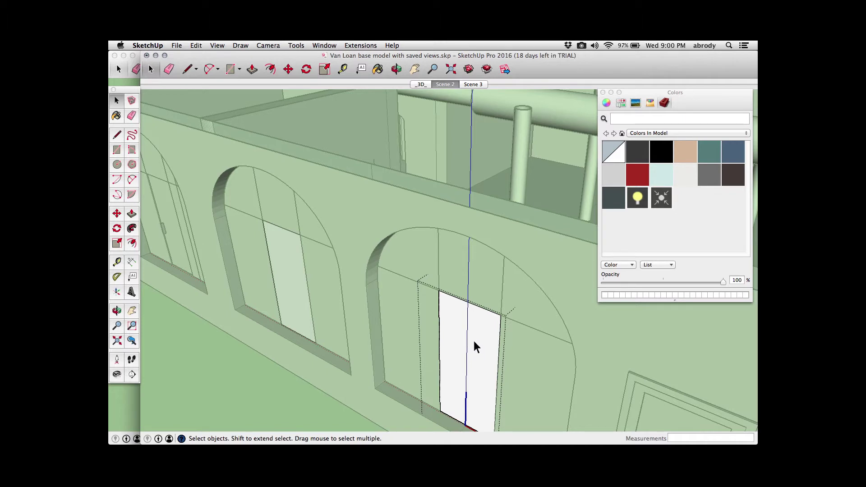
pyautogui.doubleClick(478, 343)
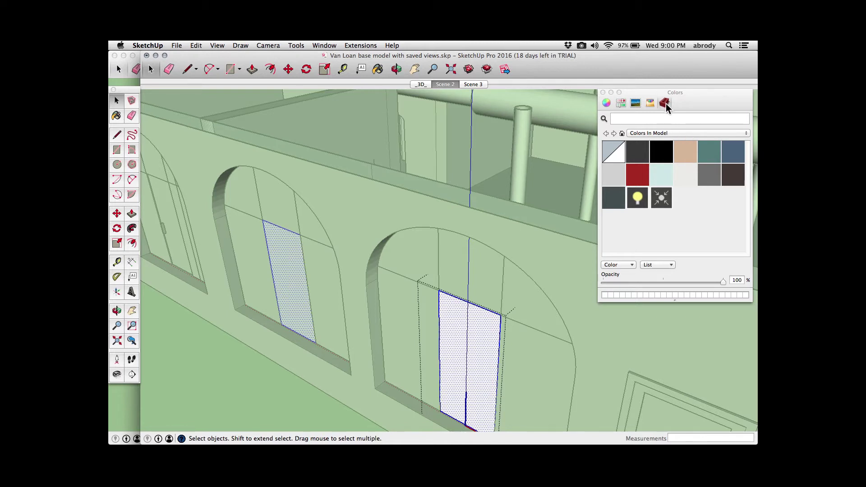
pyautogui.click(675, 132)
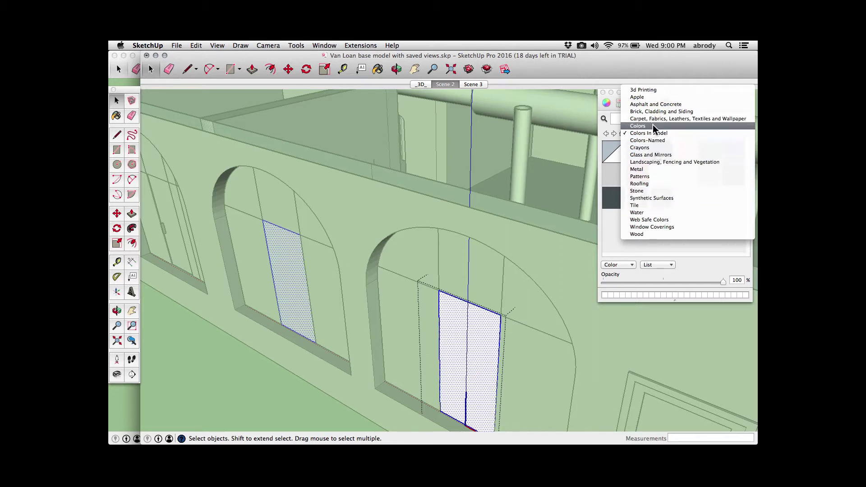
pyautogui.click(657, 155)
pyautogui.click(665, 177)
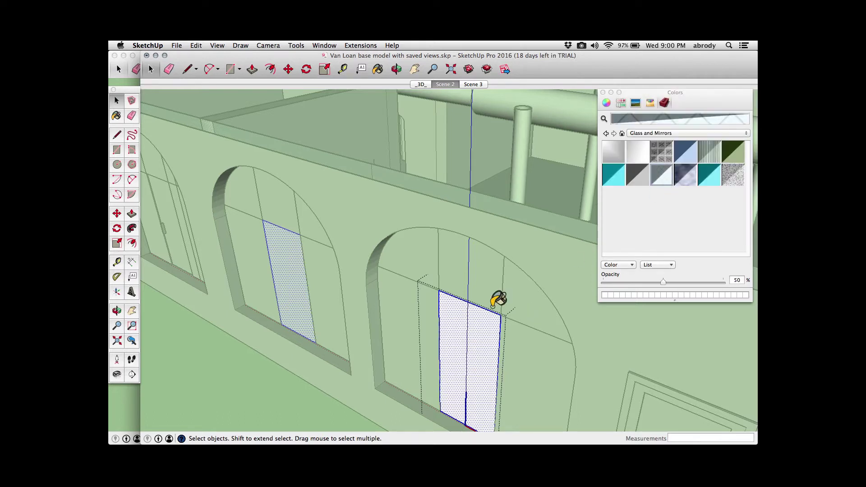
pyautogui.press('b')
pyautogui.click(496, 340)
pyautogui.press('space')
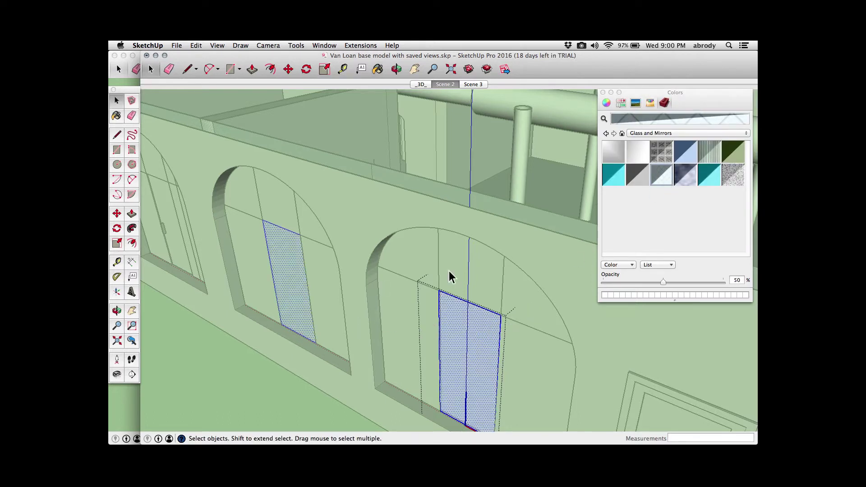
pyautogui.click(404, 262)
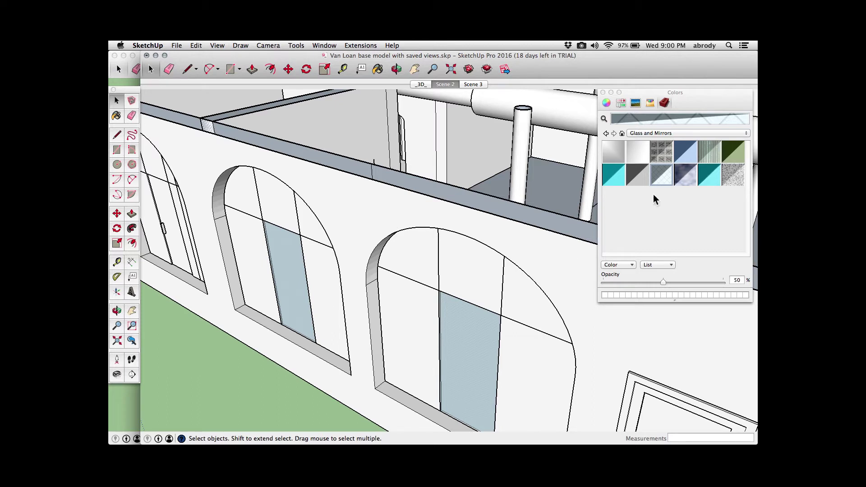
# Paint the remaining lower and upper panes of the rightmost arched window with the same translucent glass
pyautogui.press('b')
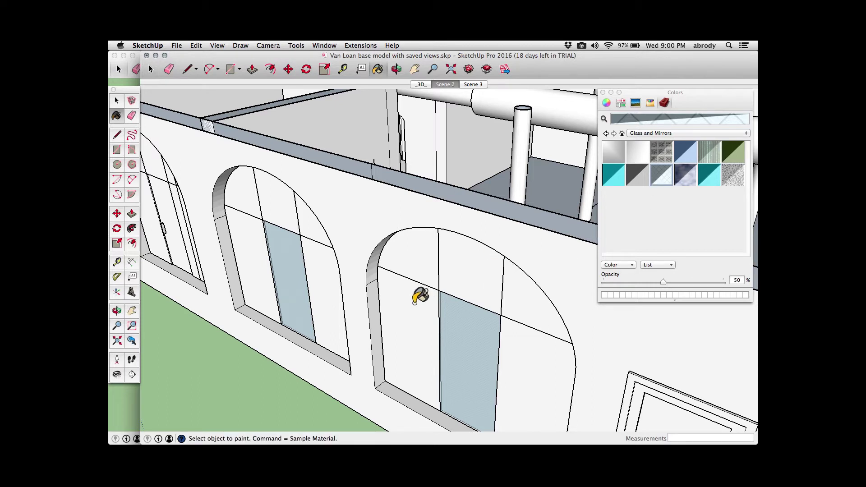
pyautogui.click(414, 305)
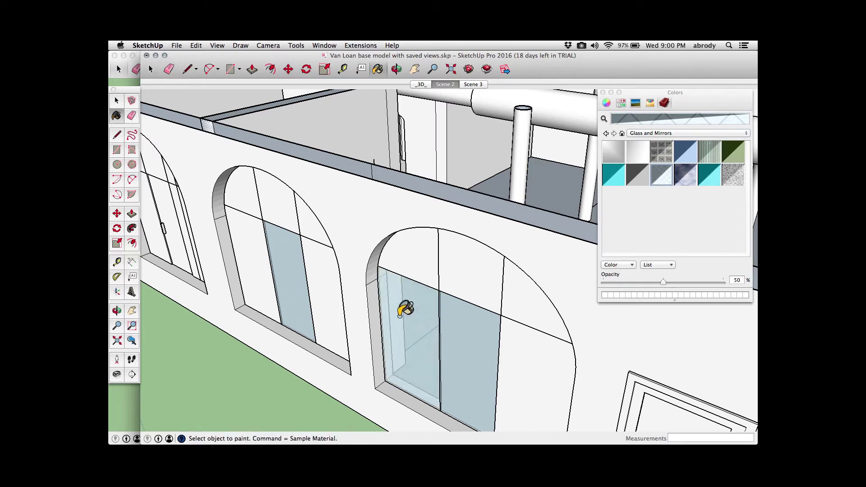
pyautogui.click(526, 374)
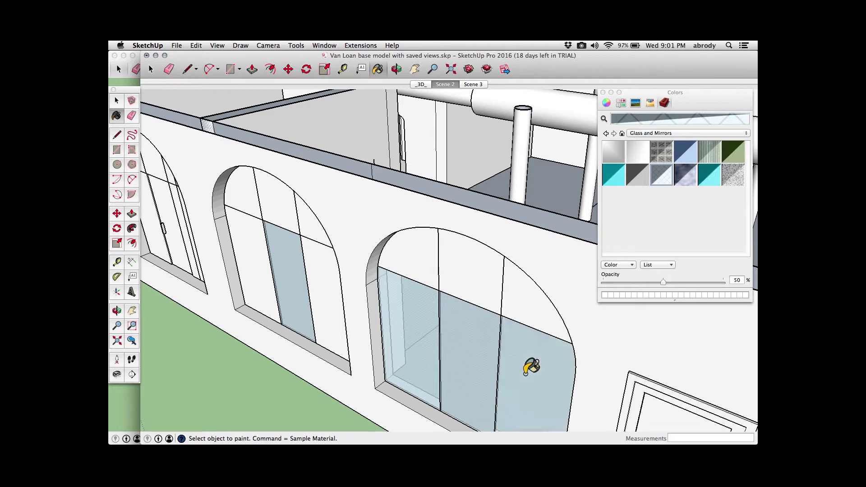
pyautogui.click(508, 304)
pyautogui.click(479, 281)
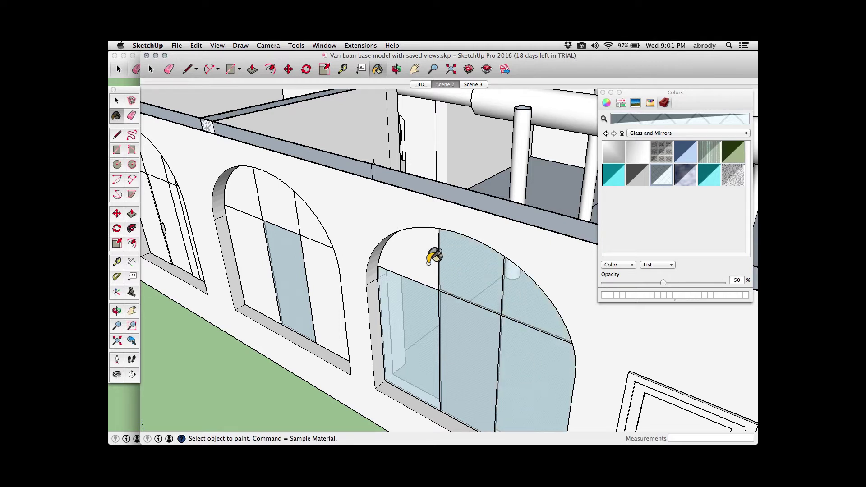
pyautogui.click(427, 260)
# Paint the remaining panes of the middle arched window with the same translucent glass
pyautogui.click(310, 233)
pyautogui.click(287, 213)
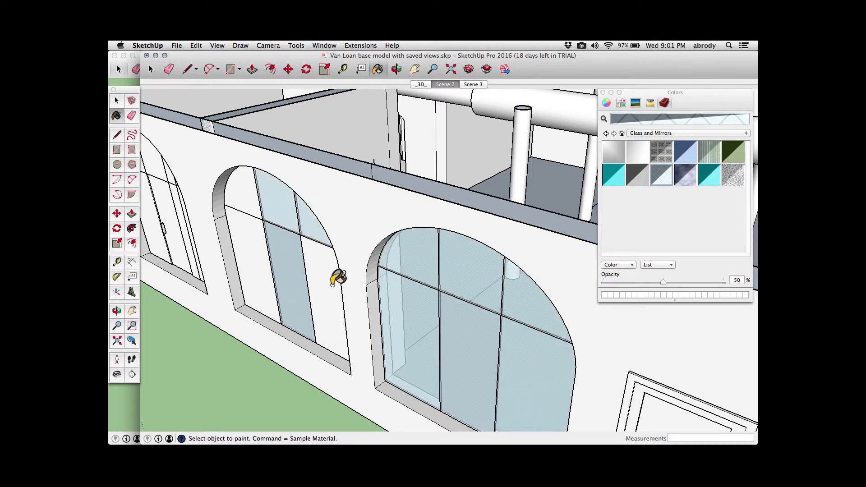
pyautogui.click(333, 285)
pyautogui.click(252, 246)
pyautogui.click(248, 192)
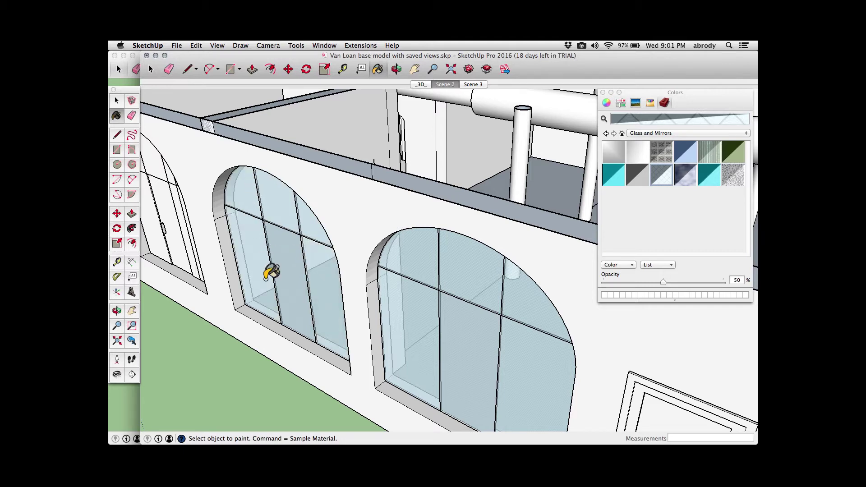
# Paint the lower panes from the handled door panel across to the far jamb and the central upper pane of the leftmost arched opening with the same glass
pyautogui.scroll(10, 464, 311)
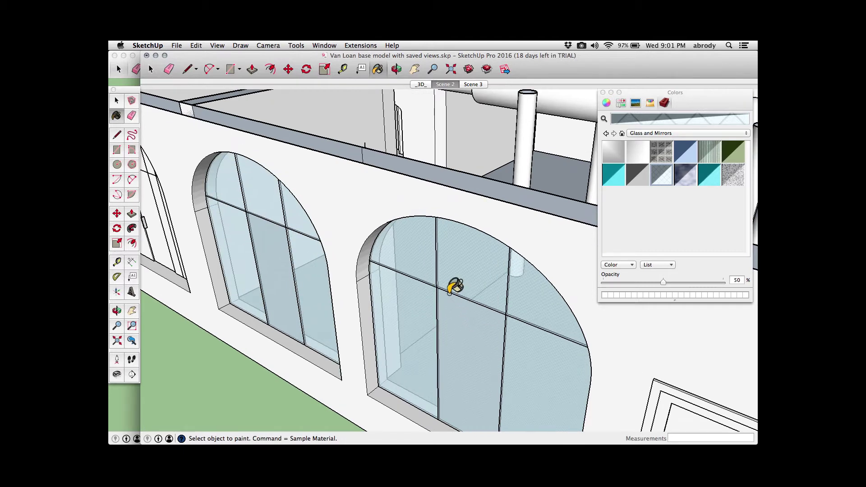
pyautogui.scroll(1, 441, 283)
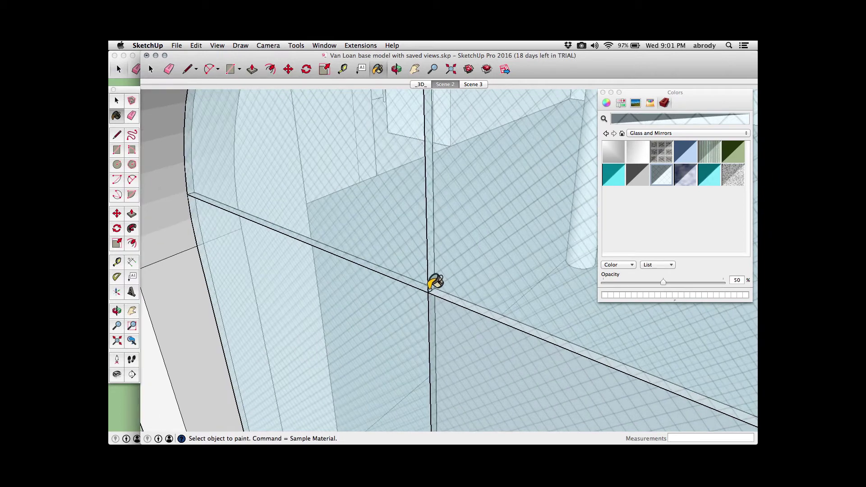
pyautogui.scroll(-12, 465, 307)
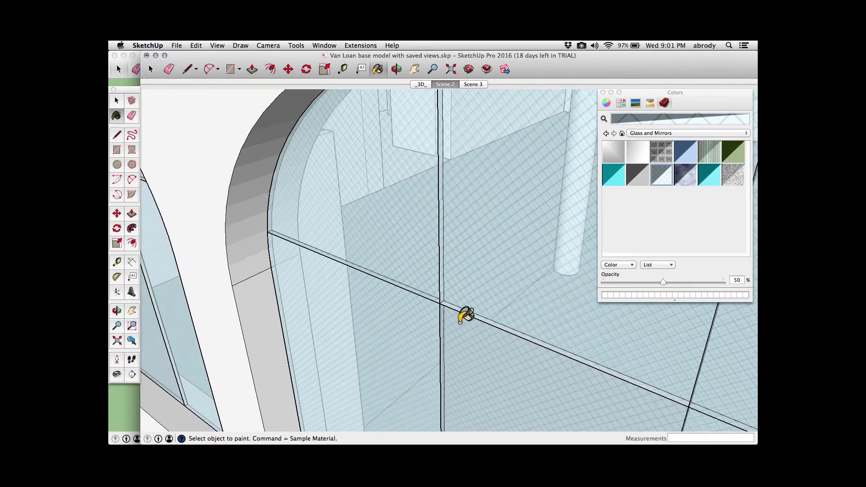
pyautogui.moveTo(312, 301)
pyautogui.mouseDown(button='middle')
pyautogui.moveTo(400, 329)
pyautogui.moveTo(284, 277)
pyautogui.moveTo(342, 285)
pyautogui.moveTo(289, 282)
pyautogui.mouseUp(button='middle')
pyautogui.scroll(5, 295, 282)
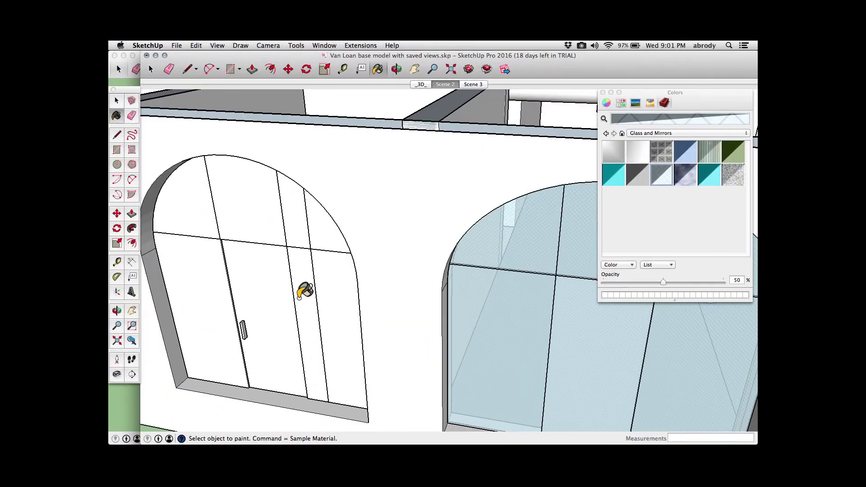
pyautogui.click(330, 312)
pyautogui.click(298, 284)
pyautogui.click(273, 280)
pyautogui.click(281, 222)
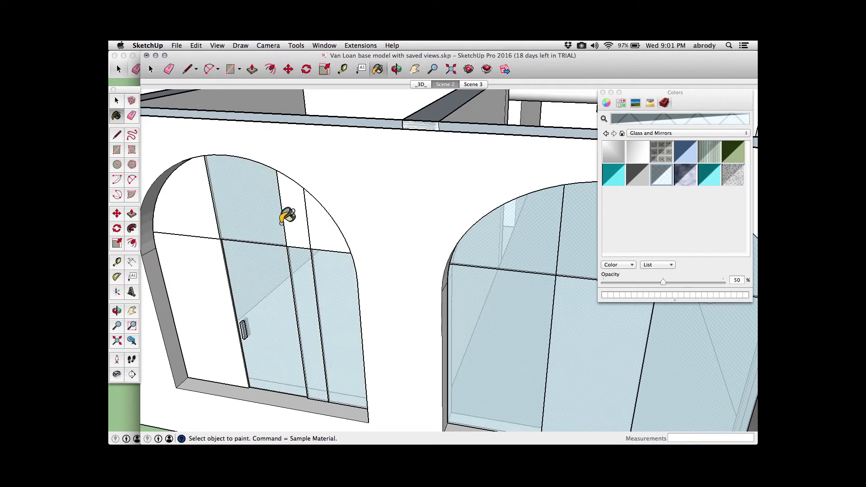
# Paint the remaining upper panes and the last lower door panel of the leftmost arched opening with the same translucent glass
pyautogui.click(296, 222)
pyautogui.click(327, 232)
pyautogui.click(200, 205)
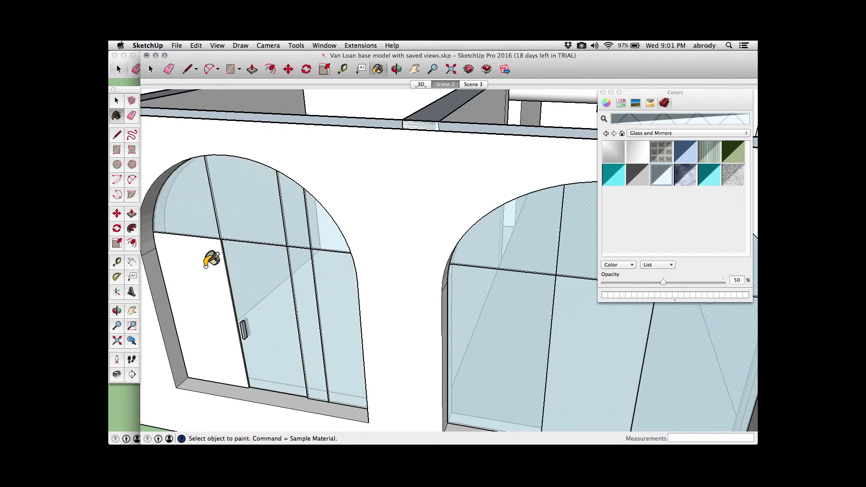
pyautogui.click(205, 275)
# Select the group containing the duct, columns and floor, and move it toward the rear so it extends beyond the building's back wall
pyautogui.scroll(-5, 402, 356)
pyautogui.moveTo(401, 354)
pyautogui.mouseDown(button='middle')
pyautogui.moveTo(319, 306)
pyautogui.moveTo(329, 311)
pyautogui.mouseUp(button='middle')
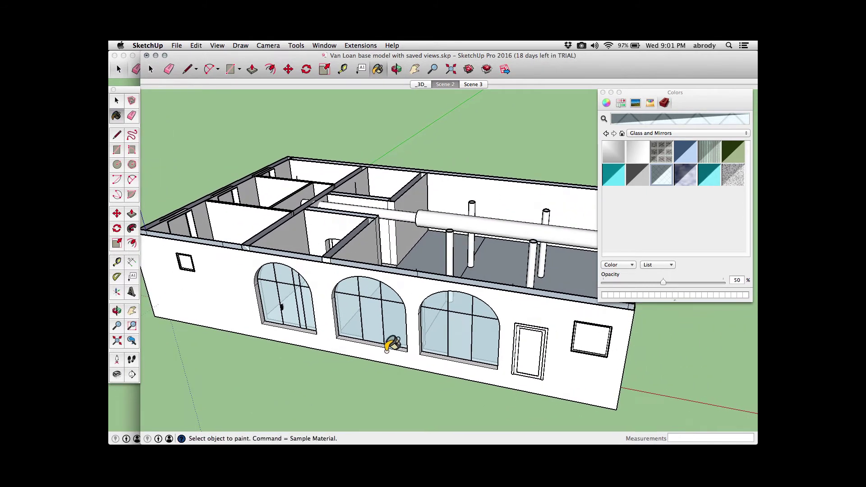
pyautogui.moveTo(438, 318)
pyautogui.mouseDown(button='middle')
pyautogui.moveTo(455, 400)
pyautogui.moveTo(430, 295)
pyautogui.moveTo(422, 331)
pyautogui.moveTo(385, 305)
pyautogui.moveTo(410, 352)
pyautogui.moveTo(458, 282)
pyautogui.mouseUp(button='middle')
pyautogui.press('space')
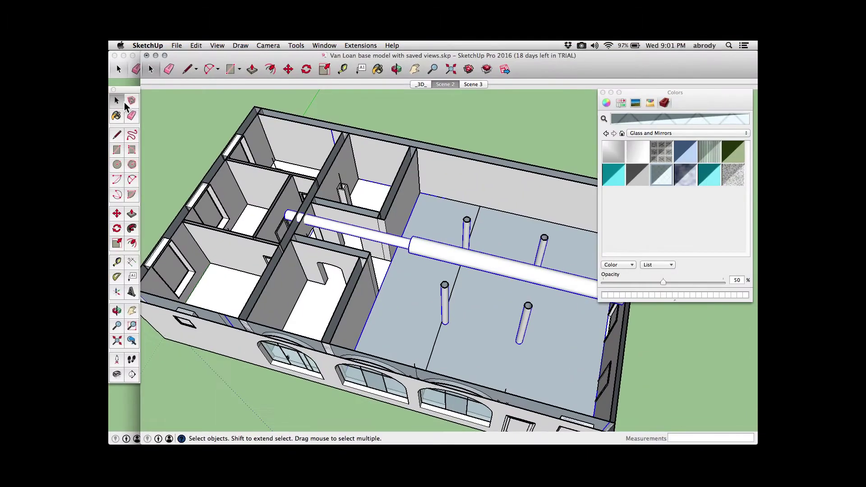
pyautogui.click(177, 46)
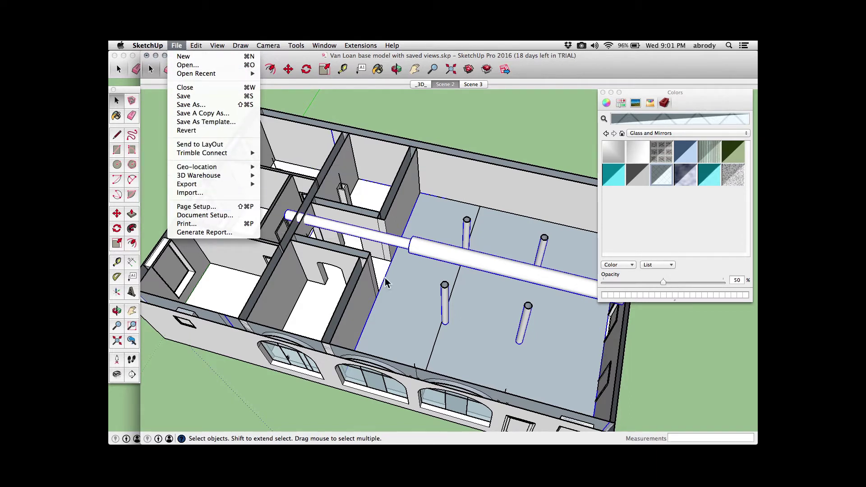
pyautogui.click(515, 343)
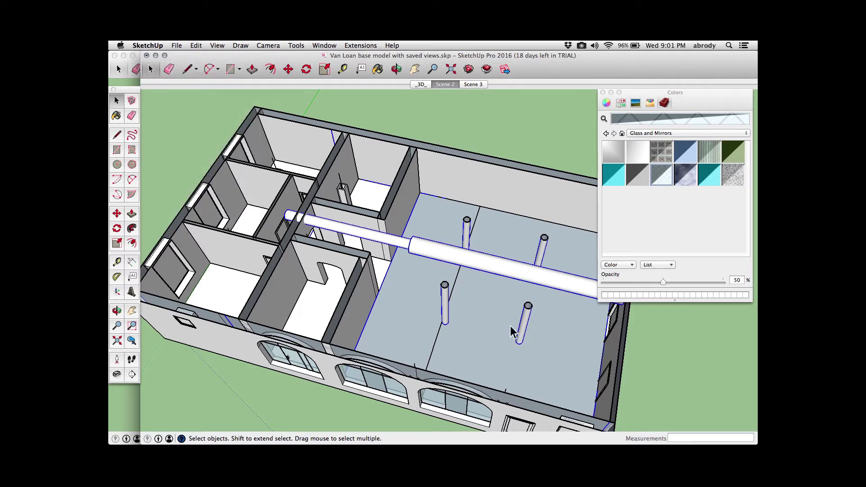
pyautogui.press('m')
pyautogui.click(486, 340)
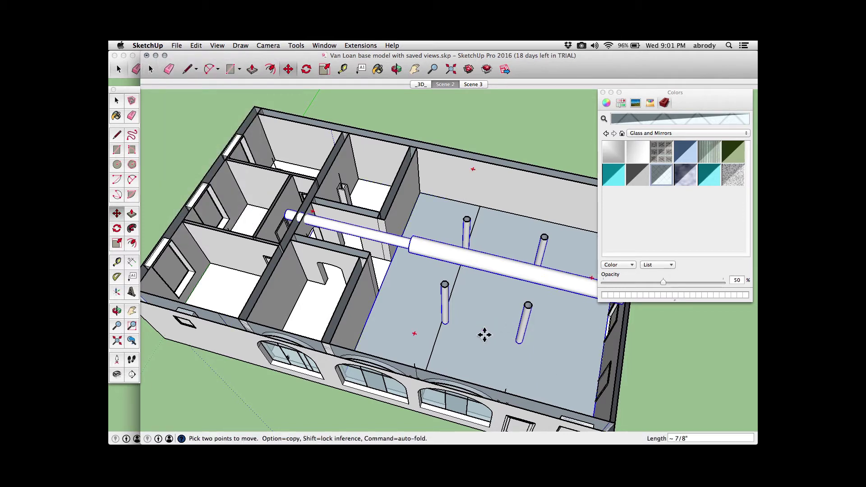
pyautogui.click(487, 241)
# Close the Colors window and move the duct and column group back, snapping its floor's rear corner to the large room's rear outer corner
pyautogui.moveTo(490, 280); pyautogui.dragTo(563, 342, button='middle')
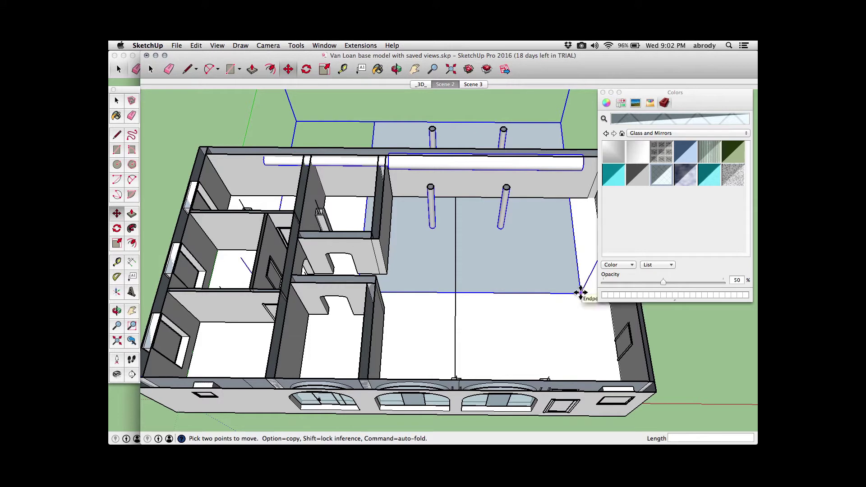
pyautogui.scroll(-2, 568, 267)
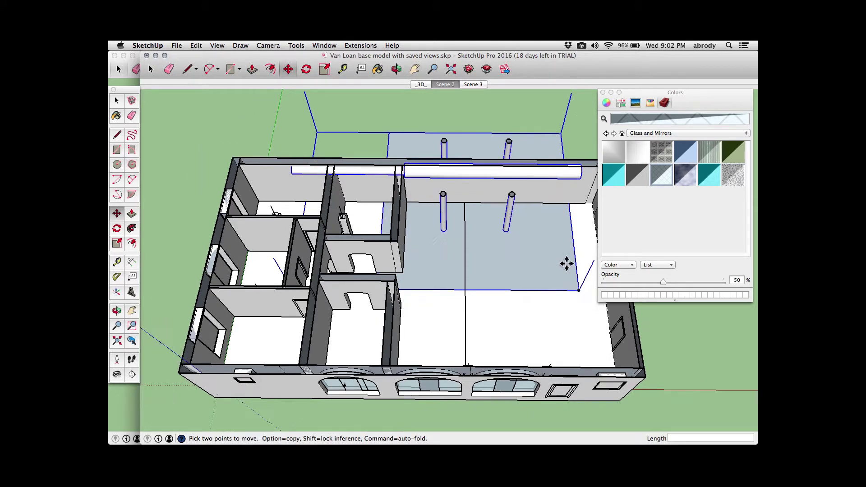
pyautogui.click(604, 92)
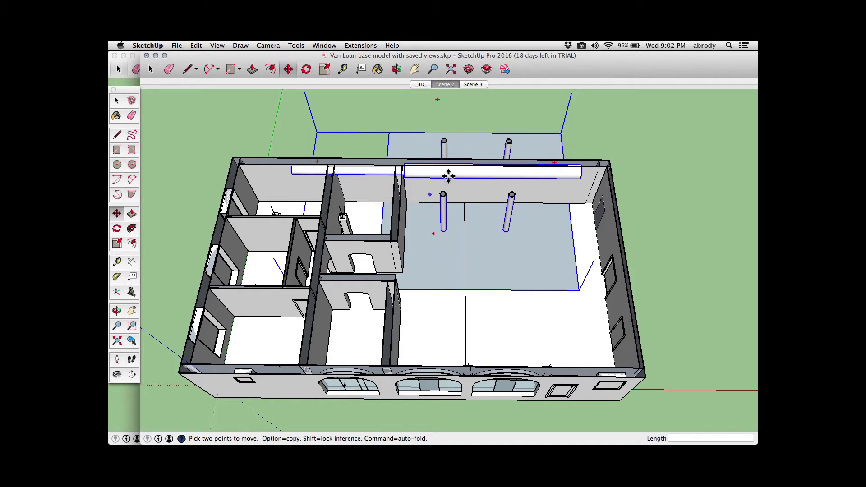
pyautogui.click(561, 135)
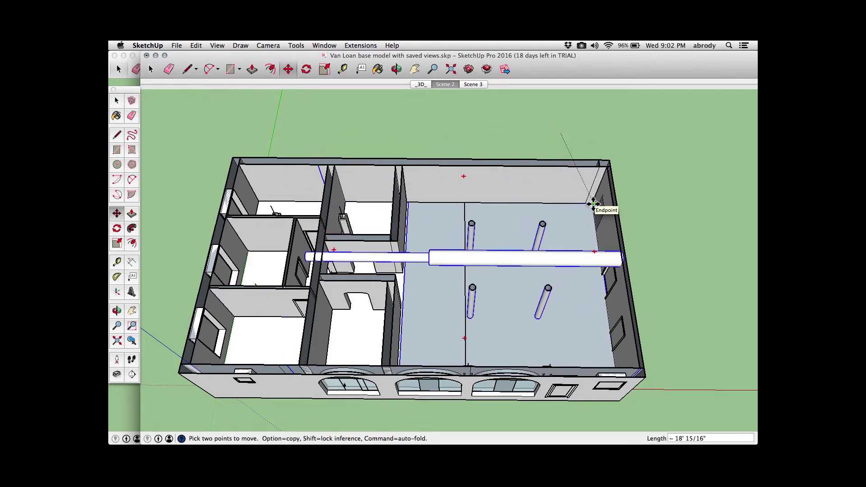
pyautogui.scroll(6, 593, 204)
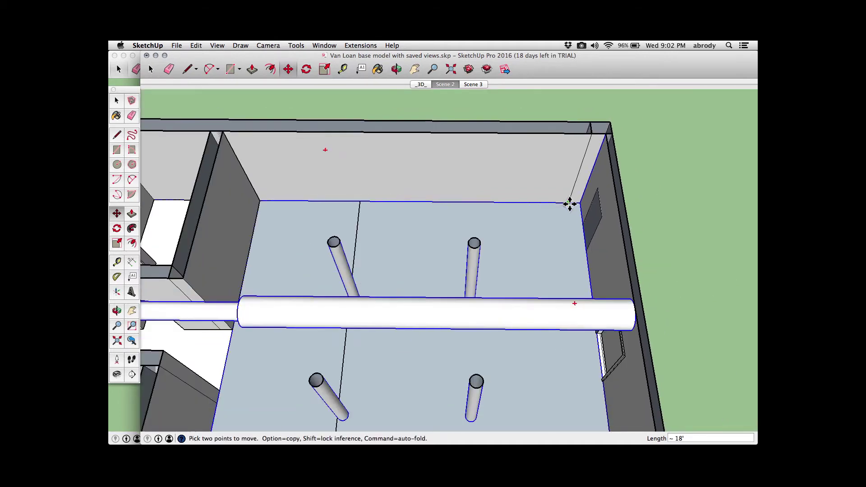
pyautogui.scroll(-10, 582, 201)
pyautogui.moveTo(539, 211); pyautogui.dragTo(480, 208, button='middle')
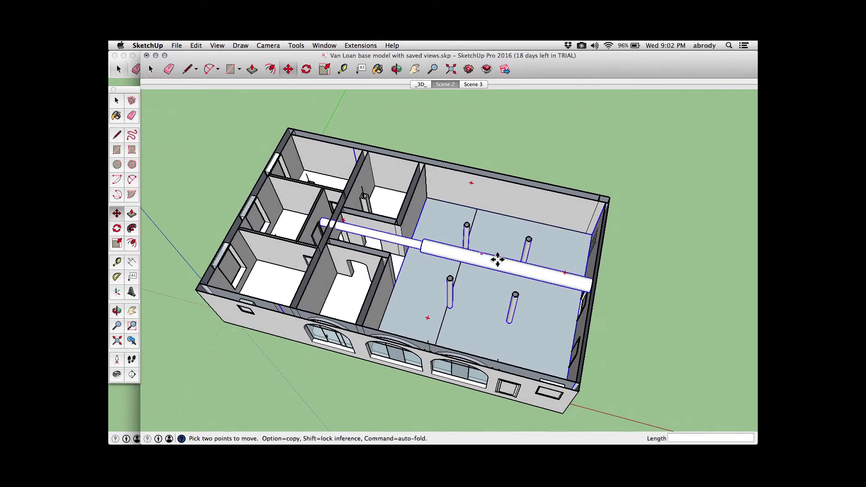
# Inside the duct and column group, erase the large blue-grey floor surface, and leave the group
pyautogui.press('space')
pyautogui.doubleClick(473, 265)
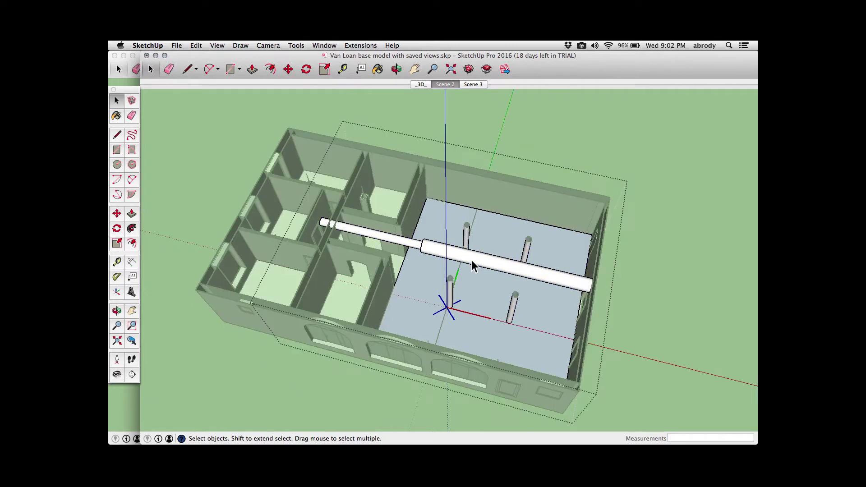
pyautogui.scroll(5, 422, 247)
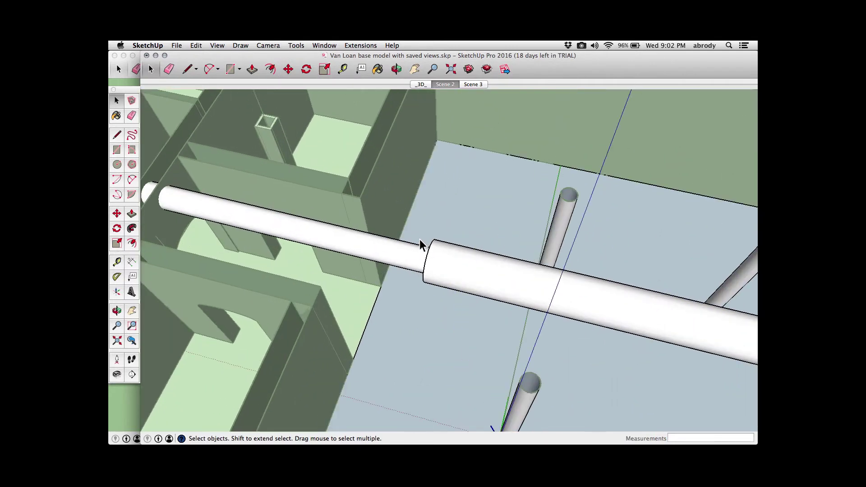
pyautogui.scroll(-6, 421, 246)
pyautogui.scroll(2, 432, 284)
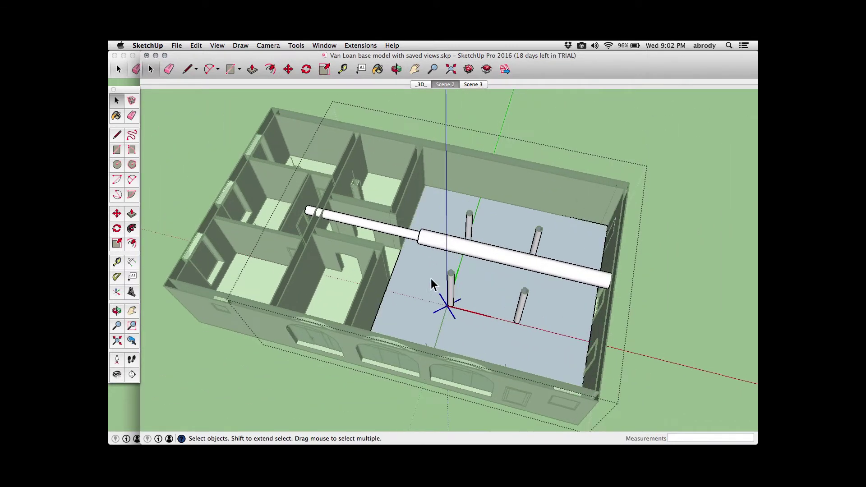
pyautogui.click(169, 69)
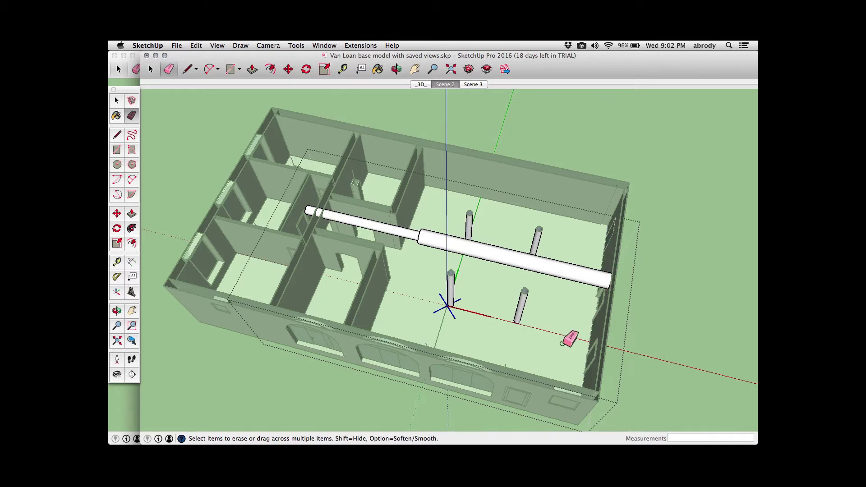
pyautogui.press('space')
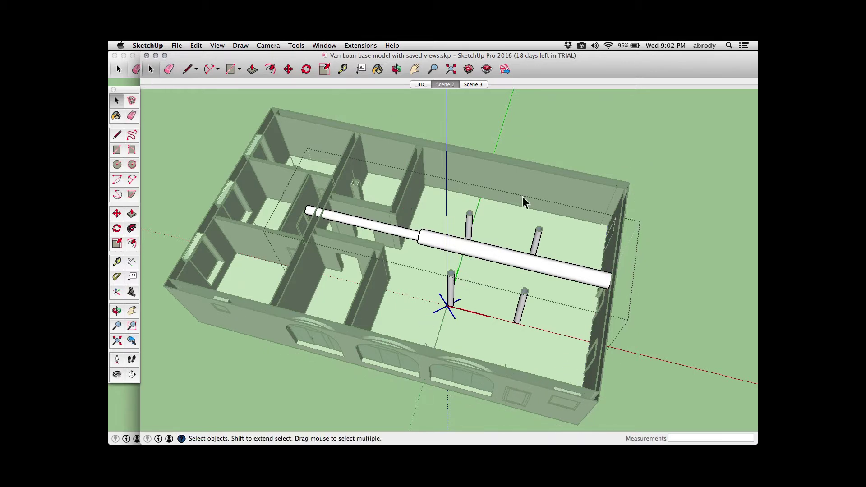
pyautogui.click(556, 153)
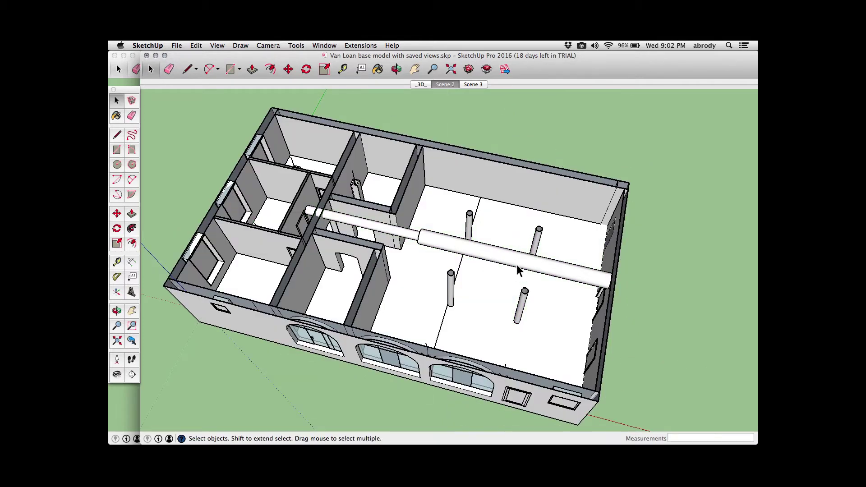
pyautogui.doubleClick(488, 255)
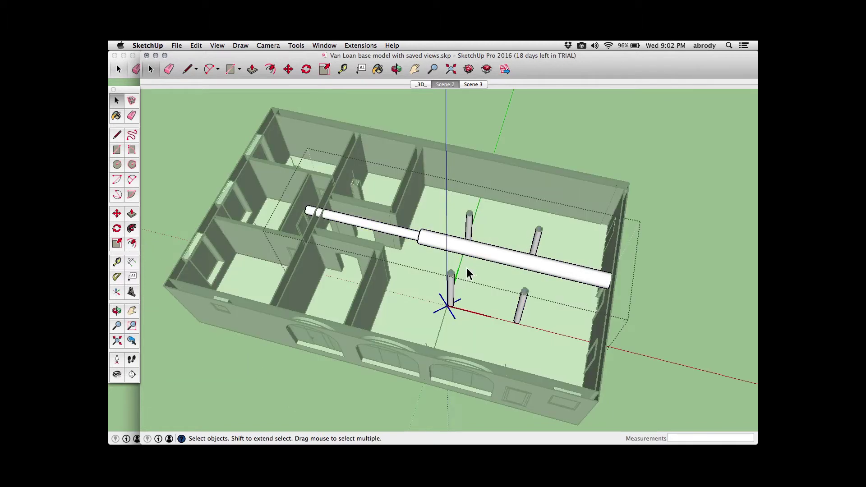
pyautogui.click(169, 70)
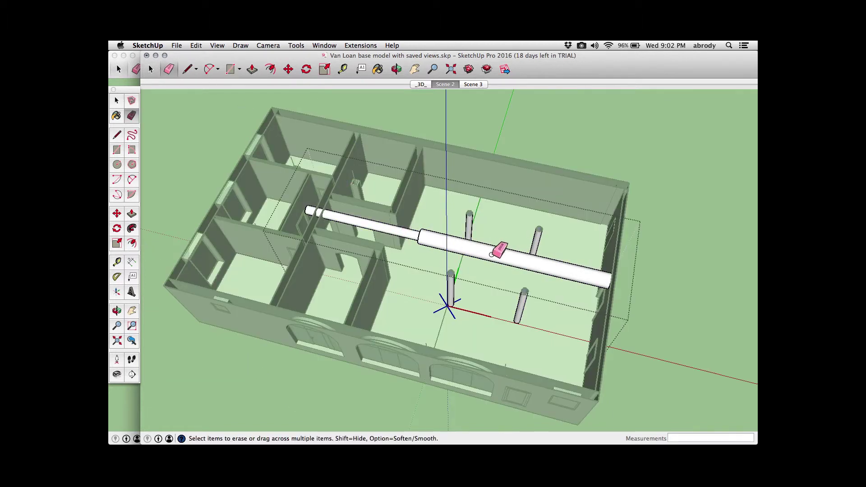
pyautogui.press('space')
pyautogui.click(513, 139)
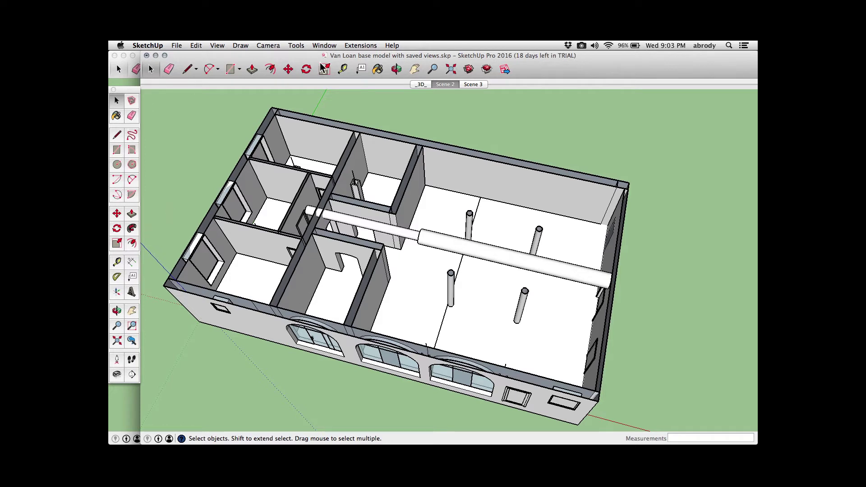
# Start the Paint Bucket and show the Asphalt and Concrete materials
pyautogui.click(378, 70)
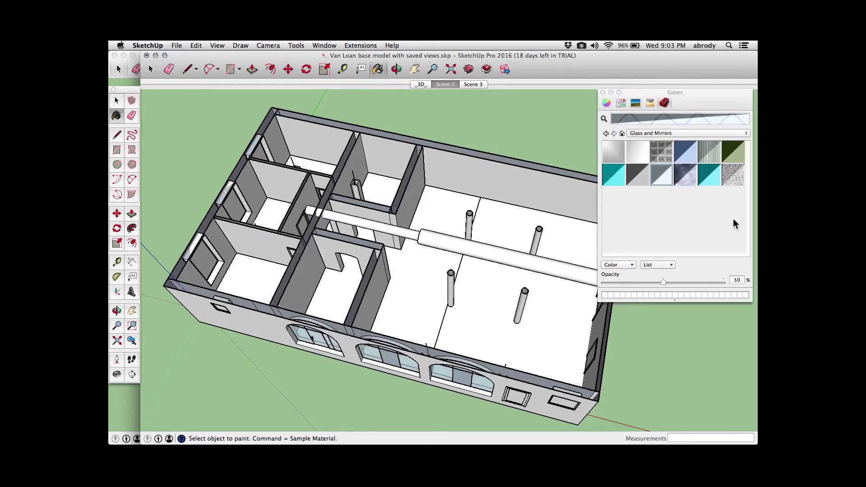
pyautogui.click(656, 133)
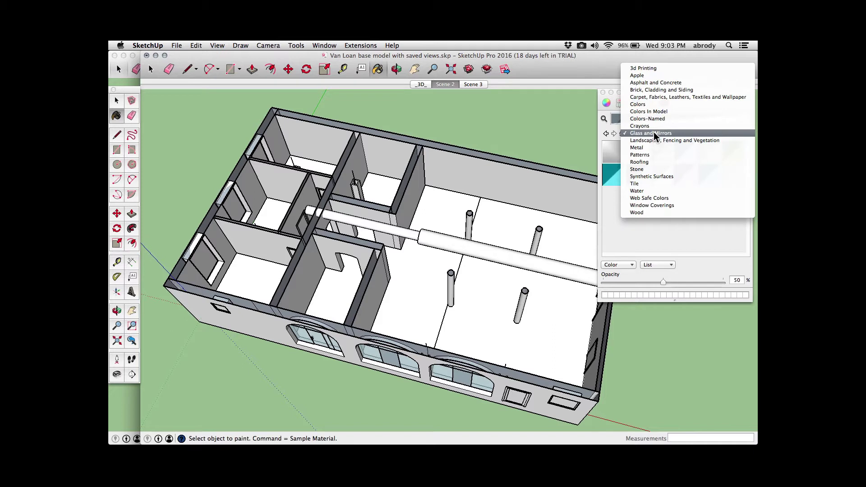
pyautogui.click(656, 84)
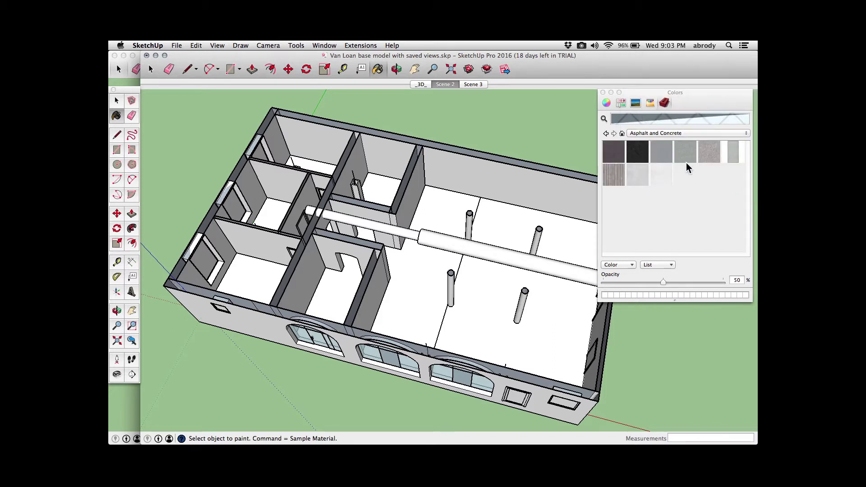
# Try painting the whole duct and column group with the greenish-grey speckled concrete material, and undo it
pyautogui.click(681, 158)
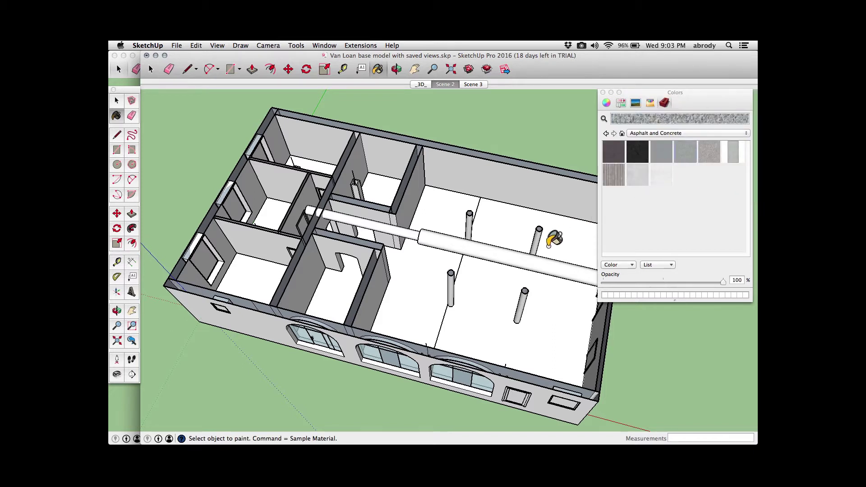
pyautogui.click(539, 232)
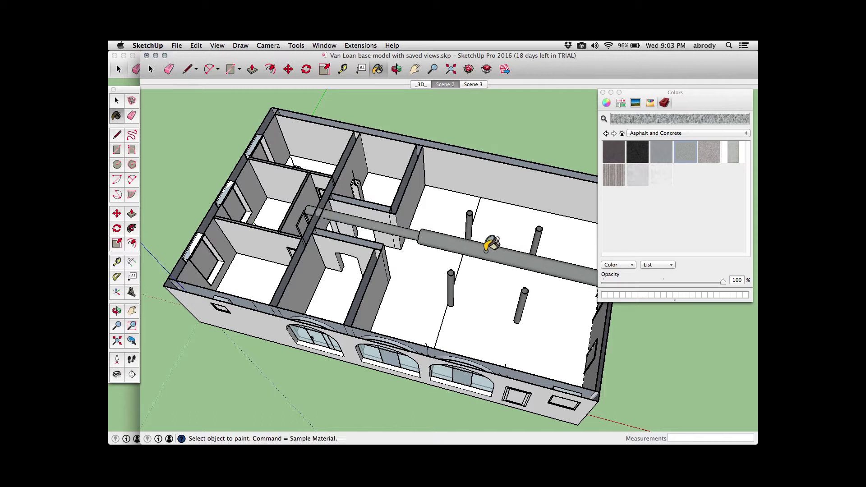
pyautogui.press('super+z')
pyautogui.press('space')
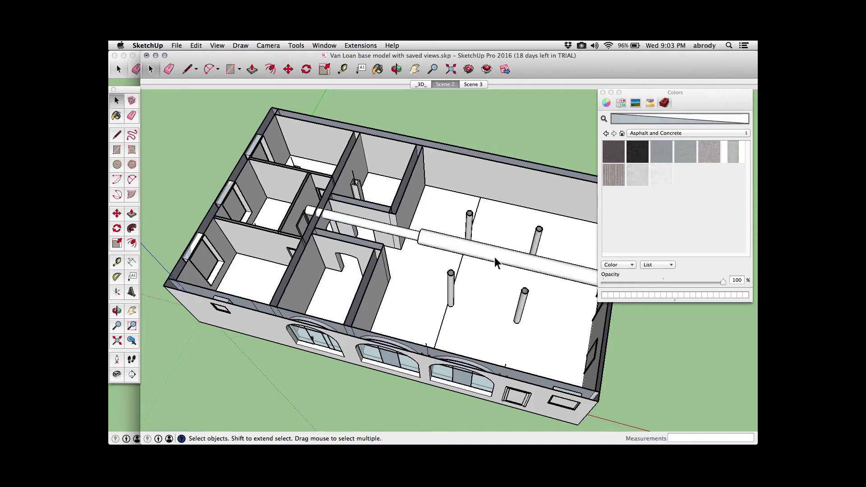
# Inside the duct and column group, paint the four round columns with the blue-grey material from Asphalt and Concrete
pyautogui.doubleClick(494, 256)
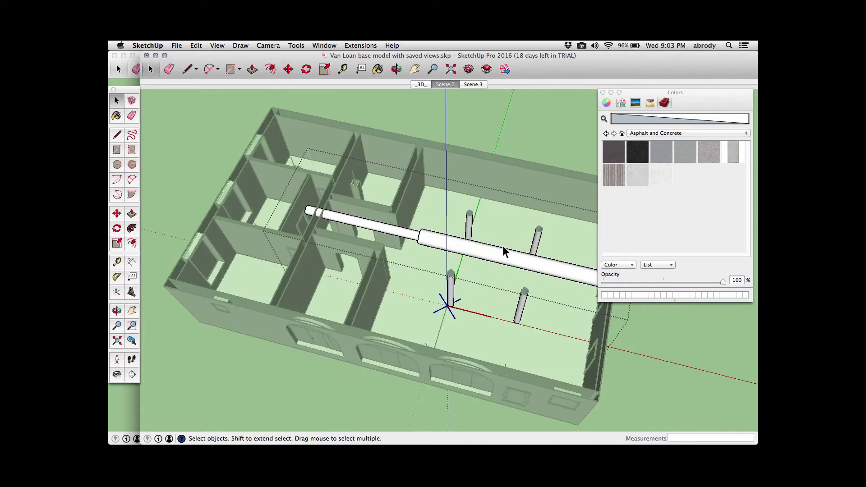
pyautogui.click(662, 153)
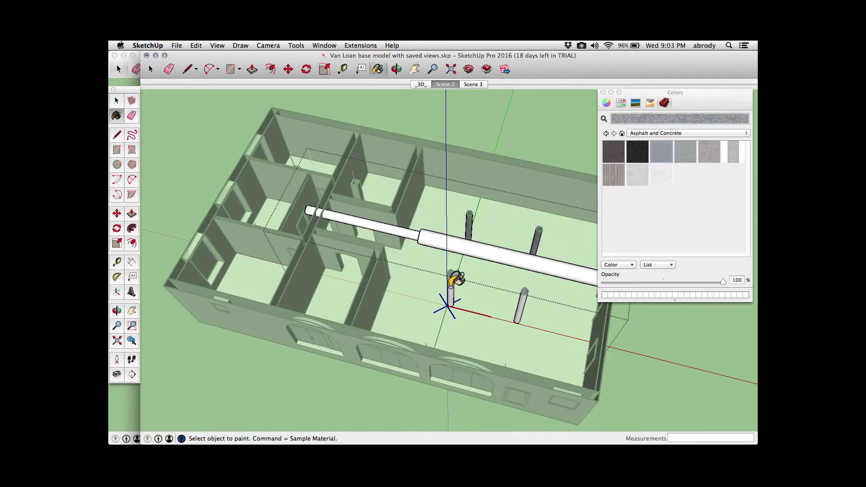
pyautogui.press('space')
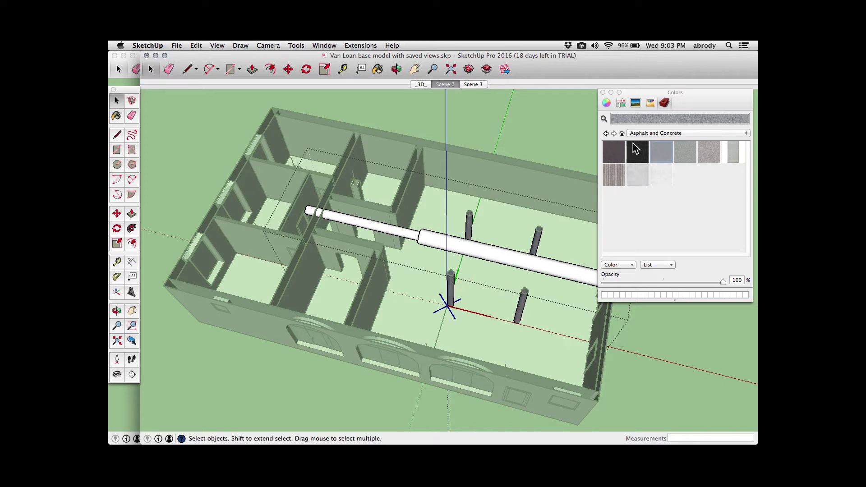
# Paint both the thick and thin sections of the overhead duct with the black Asphalt and Concrete material, and leave the group
pyautogui.click(637, 149)
pyautogui.click(543, 262)
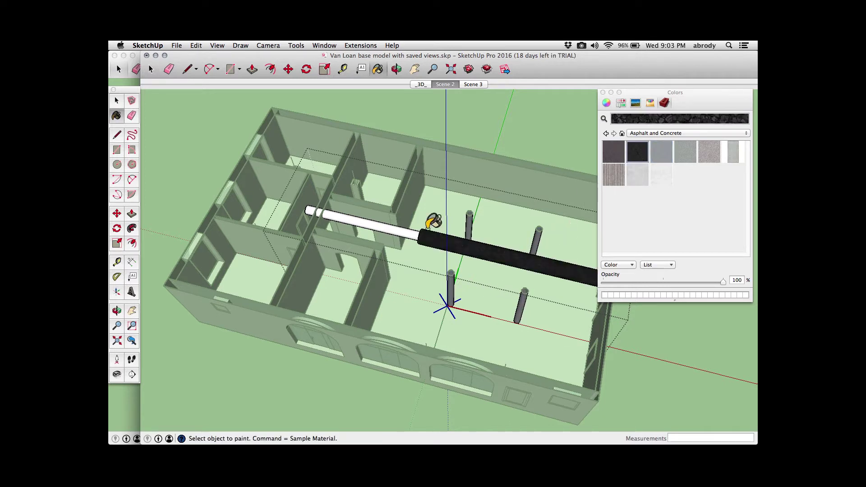
pyautogui.click(383, 227)
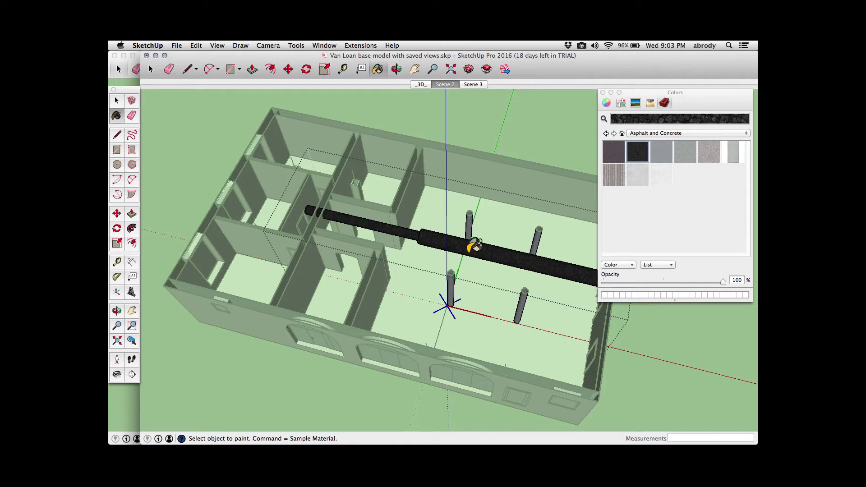
pyautogui.press('space')
pyautogui.click(210, 164)
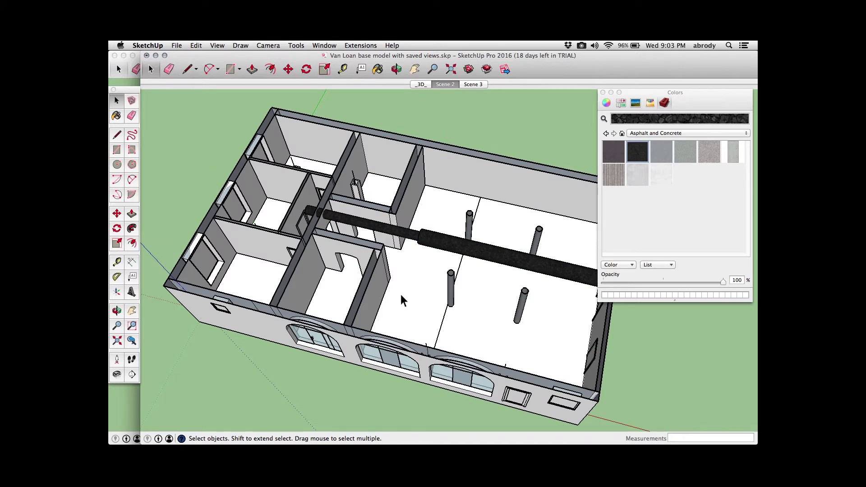
# Move the duct and column group lengthwise out of the large room, first about 35' and a further 15'
pyautogui.moveTo(400, 294); pyautogui.dragTo(343, 228, button='middle')
pyautogui.scroll(3, 354, 237)
pyautogui.click(344, 229)
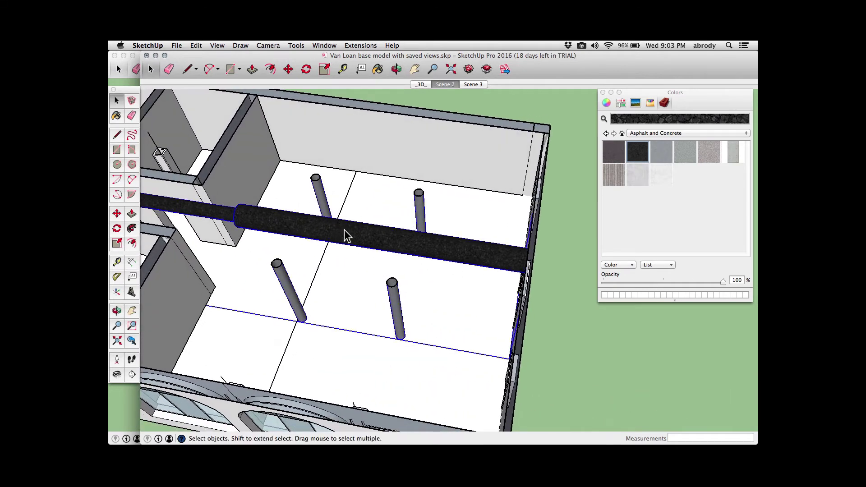
pyautogui.press('m')
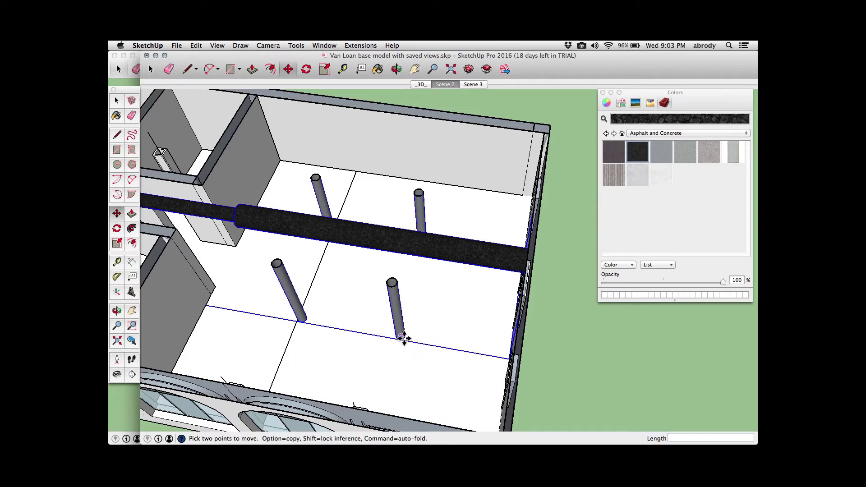
pyautogui.click(403, 339)
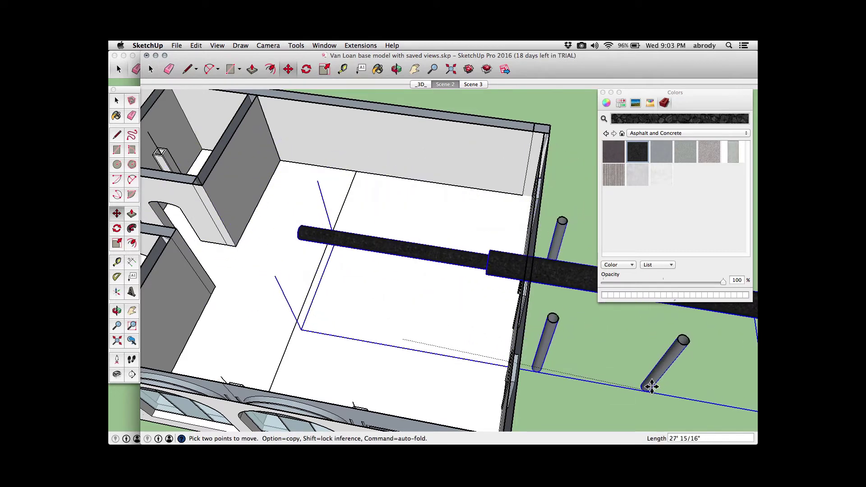
pyautogui.click(727, 404)
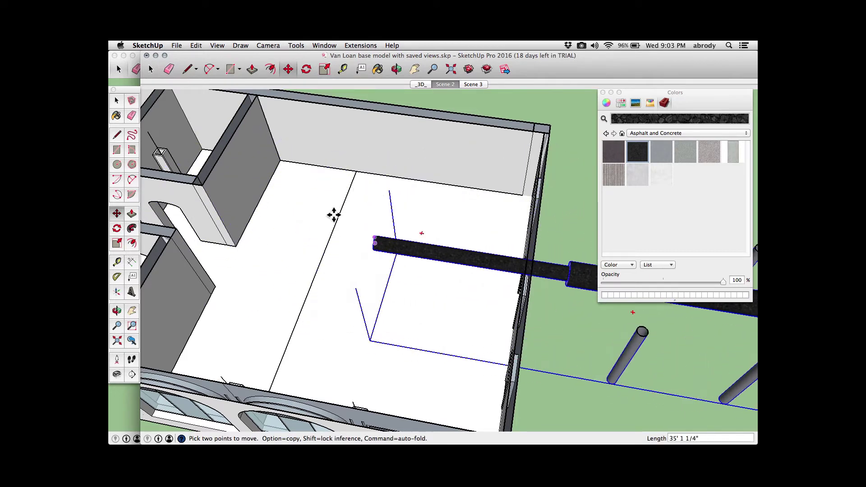
pyautogui.click(283, 247)
pyautogui.click(394, 287)
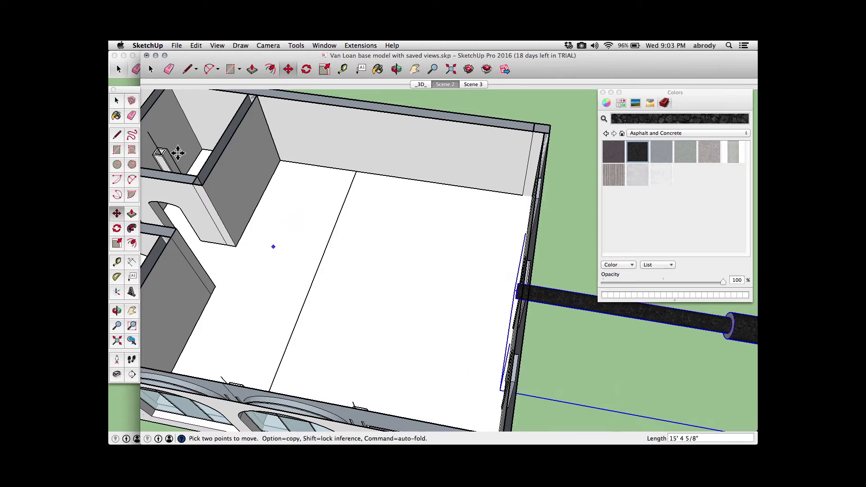
# Draw a rectangular partition footprint 20' by 6" on the floor of the large room, across the floor line
pyautogui.click(116, 150)
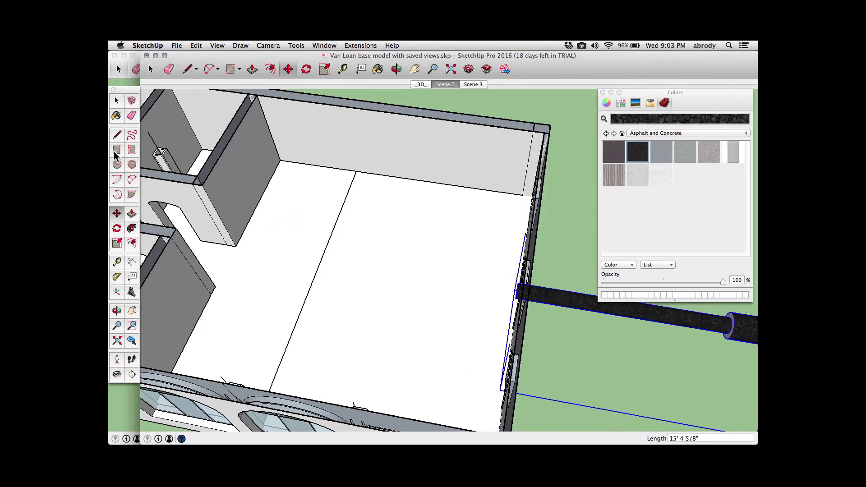
pyautogui.click(296, 251)
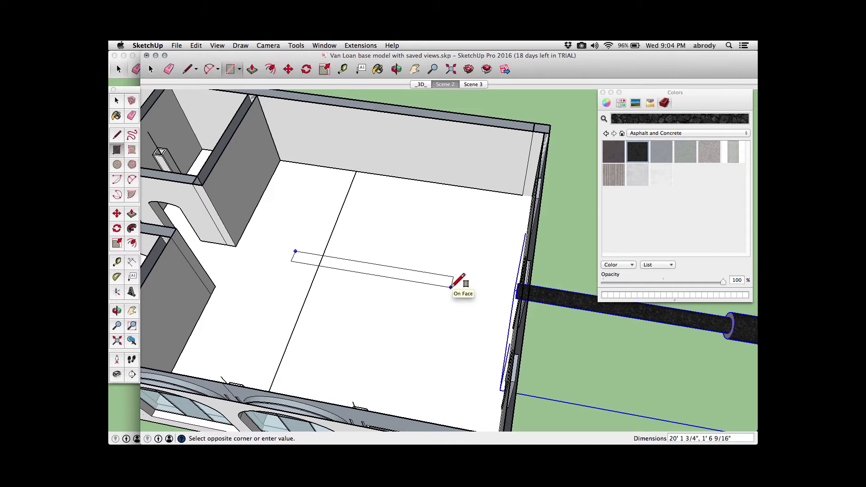
pyautogui.click(451, 286)
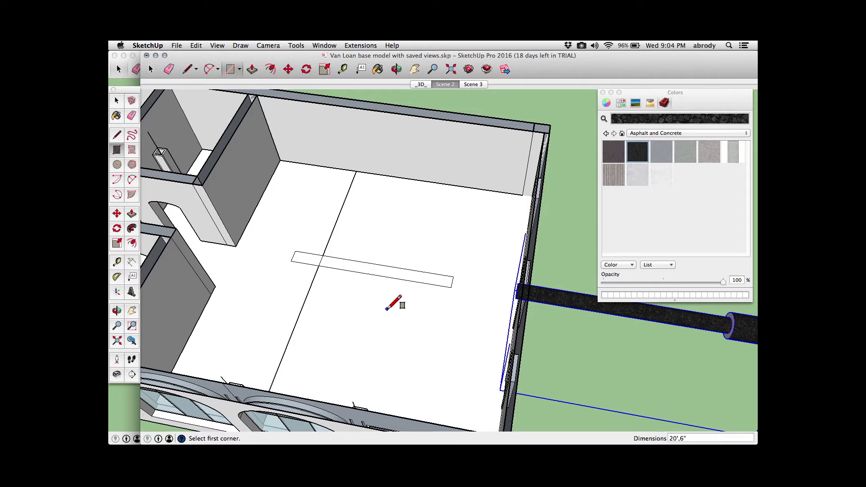
pyautogui.press('Return')
pyautogui.moveTo(361, 276)
pyautogui.mouseDown(button='middle')
pyautogui.moveTo(350, 281)
pyautogui.moveTo(335, 241)
pyautogui.moveTo(454, 292)
pyautogui.moveTo(341, 277)
pyautogui.moveTo(377, 284)
pyautogui.mouseUp(button='middle')
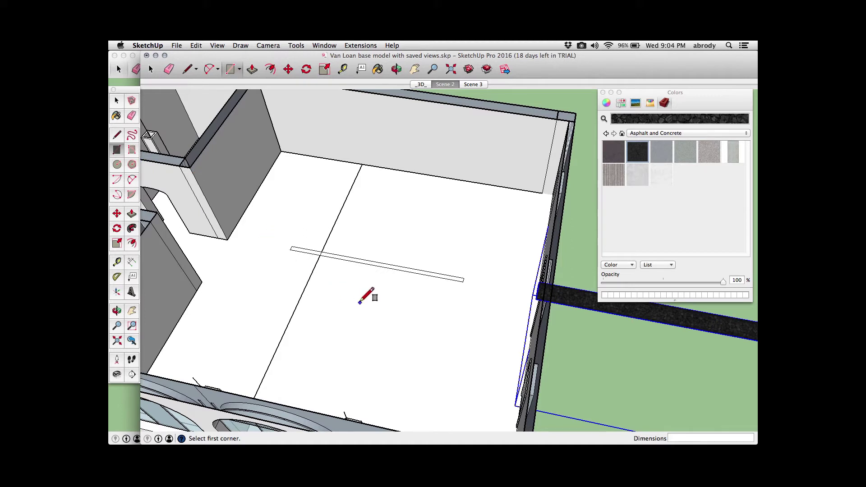
# Draw a second rectangle on the floor in front of the partition footprint, sized 10' by 12" and resized to 8' by 6"
pyautogui.click(343, 307)
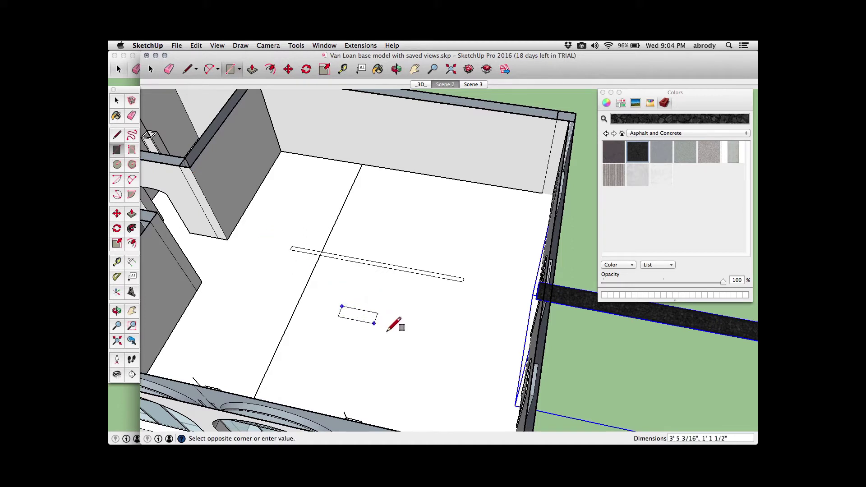
pyautogui.click(433, 347)
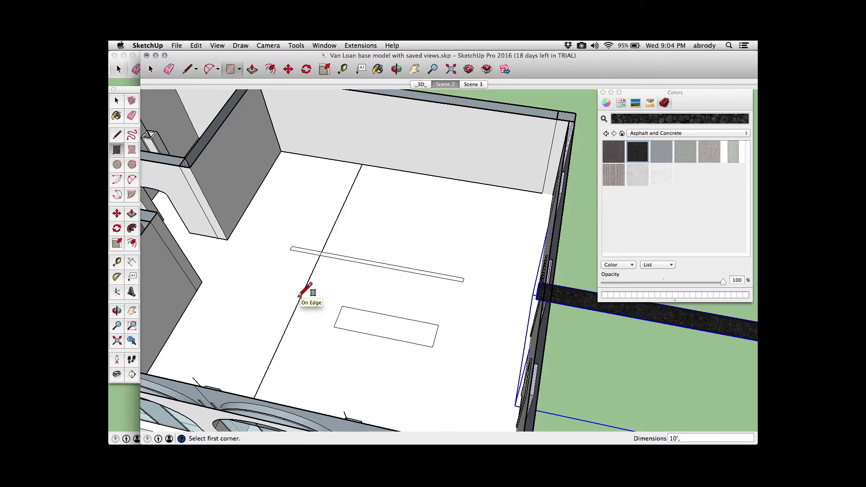
pyautogui.write('10\',12"')
pyautogui.press('Return')
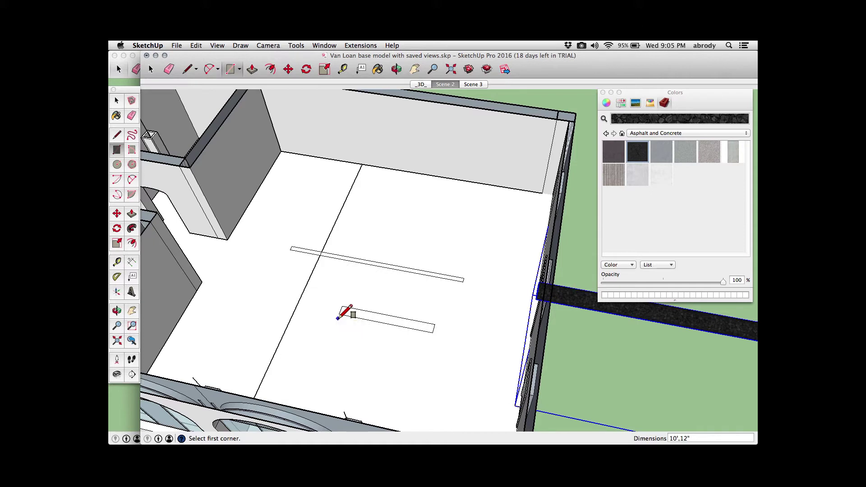
pyautogui.write('8\',6"')
pyautogui.press('Return')
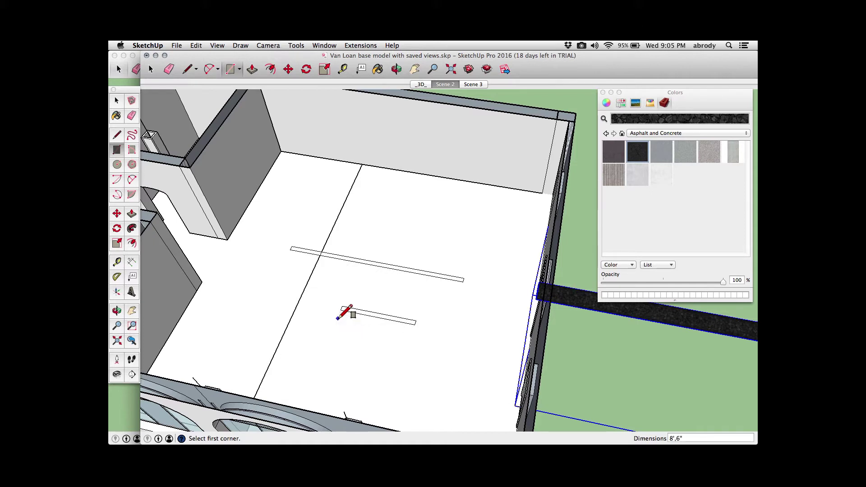
# Delete the smaller 8' by 6" rectangle from the floor
pyautogui.moveTo(368, 338); pyautogui.dragTo(357, 311, button='middle')
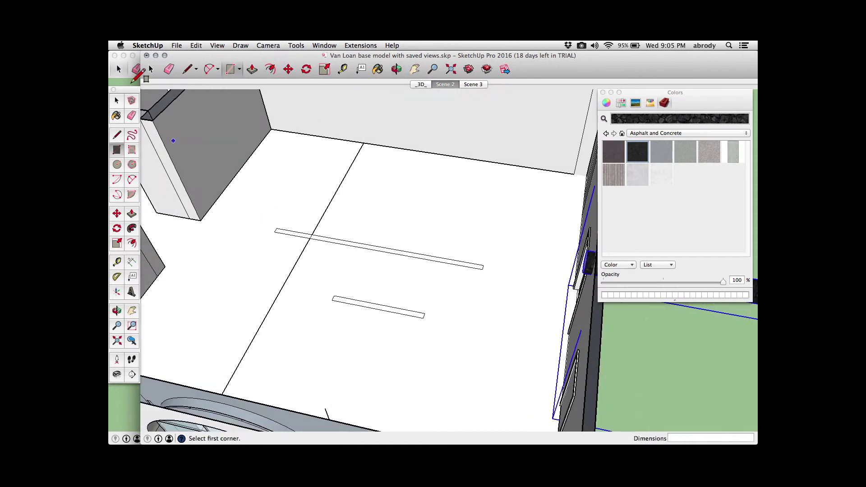
pyautogui.click(116, 100)
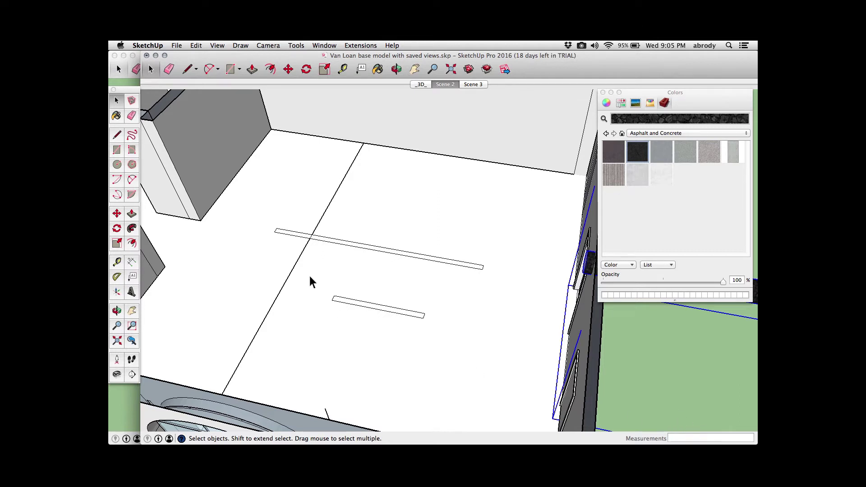
pyautogui.moveTo(309, 276); pyautogui.dragTo(444, 355)
pyautogui.press('Delete')
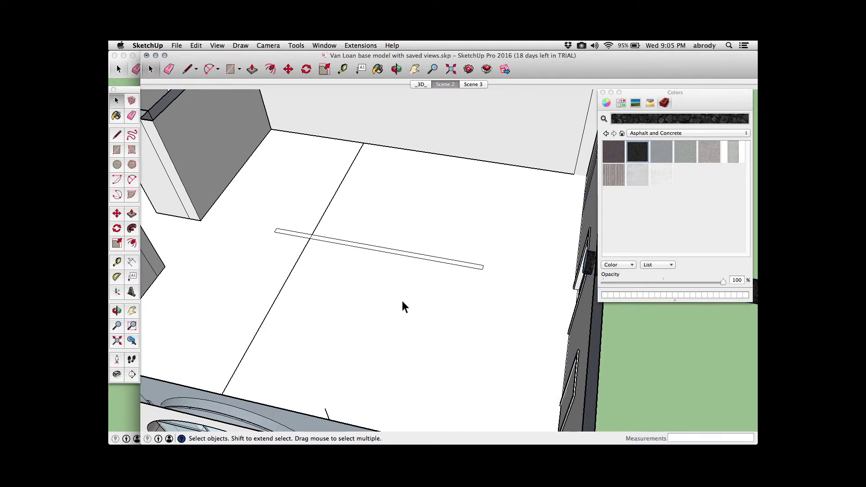
# Push/Pull the longer part of the partition footprint upward into a wall 4' high
pyautogui.scroll(2, 360, 247)
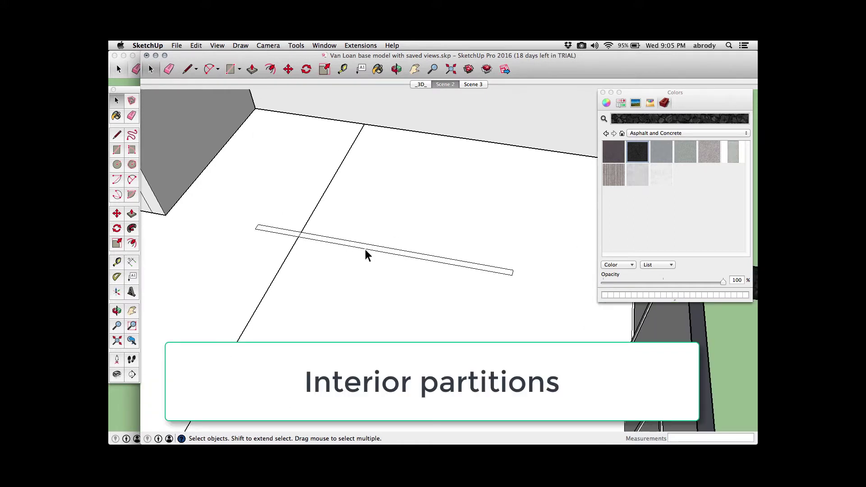
pyautogui.press('p')
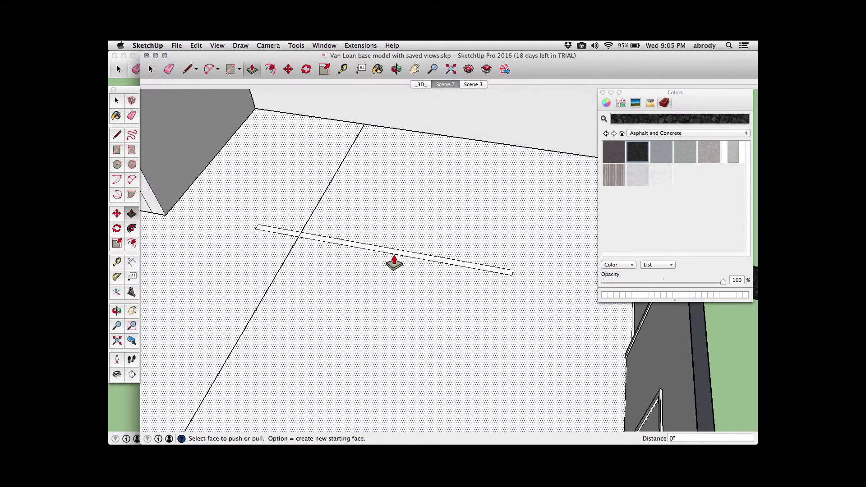
pyautogui.hotkey('ctrl', 'Up')
pyautogui.click(190, 64)
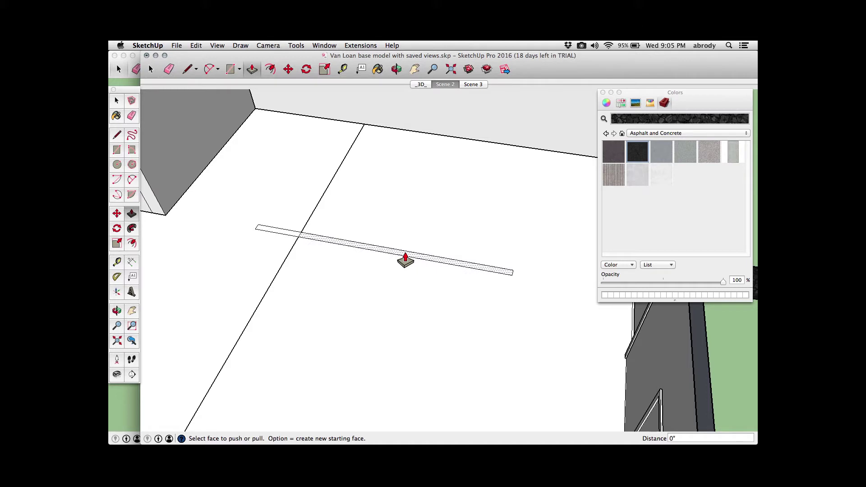
pyautogui.moveTo(405, 258); pyautogui.dragTo(391, 198)
pyautogui.moveTo(385, 219); pyautogui.dragTo(424, 257, button='middle')
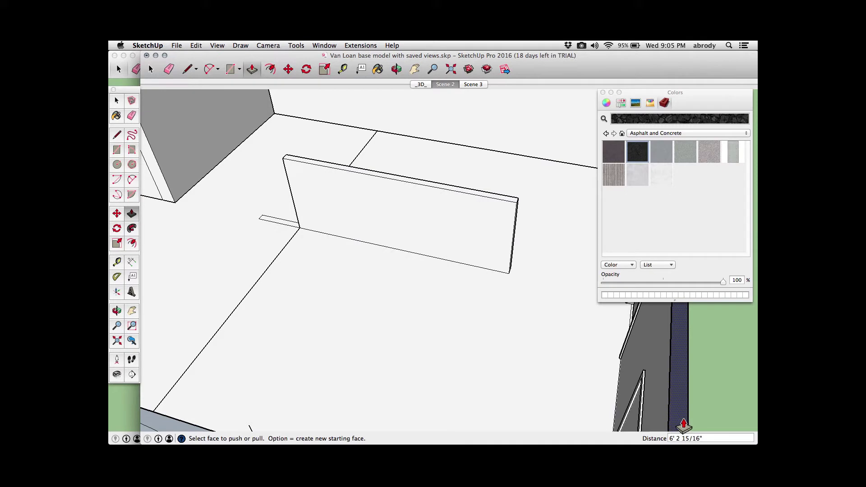
pyautogui.press('Return')
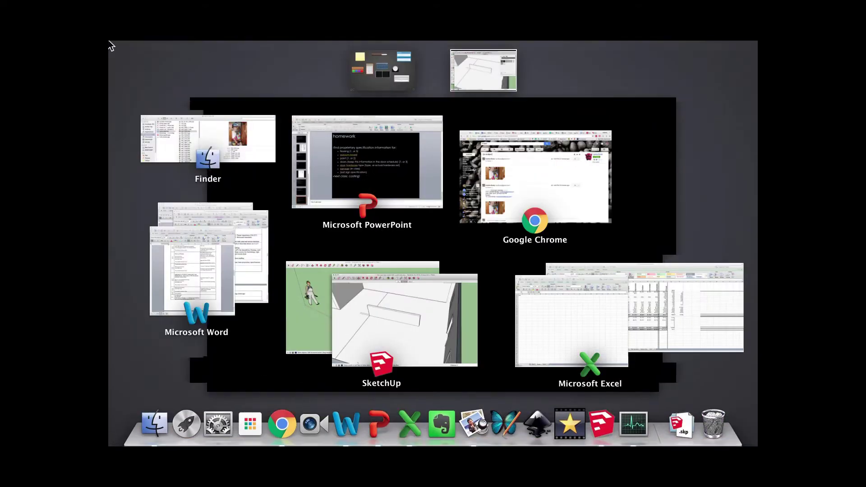
pyautogui.click(109, 43)
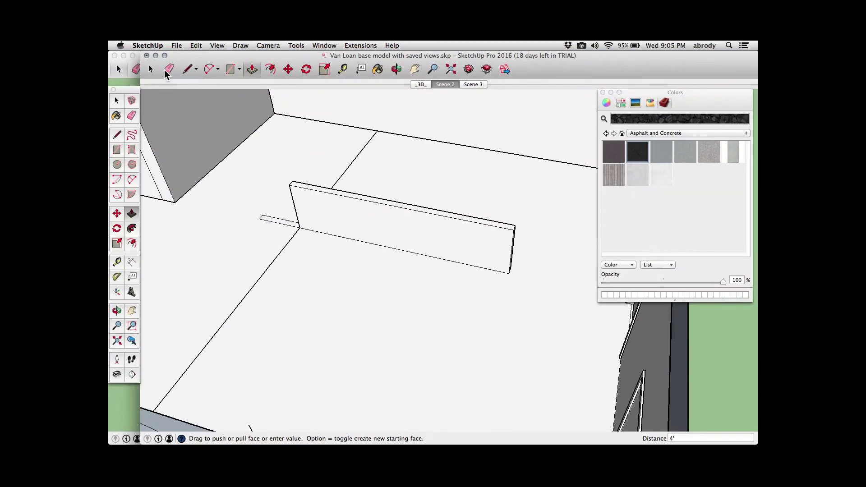
# Erase the leftover footprint stub at the wall's end and the floor line on both sides of the wall
pyautogui.click(167, 71)
pyautogui.click(267, 263)
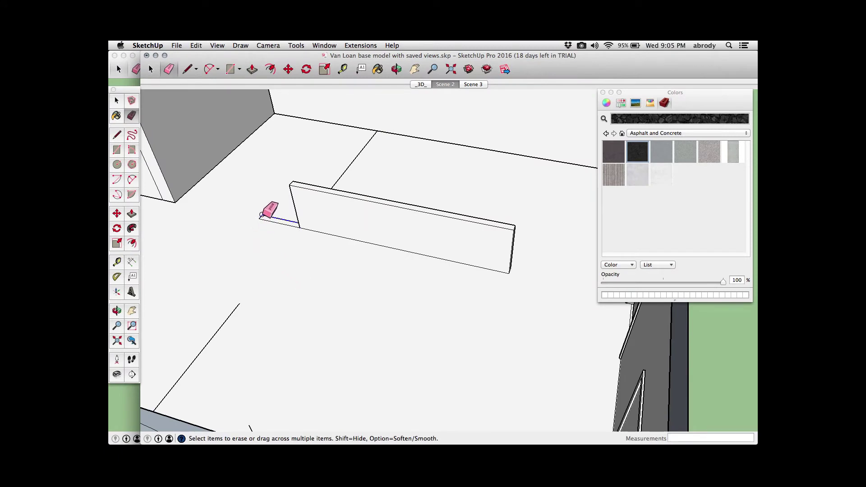
pyautogui.click(262, 217)
pyautogui.moveTo(262, 217); pyautogui.dragTo(343, 166)
pyautogui.press('super+z')
pyautogui.click(352, 163)
pyautogui.moveTo(218, 301); pyautogui.dragTo(234, 298)
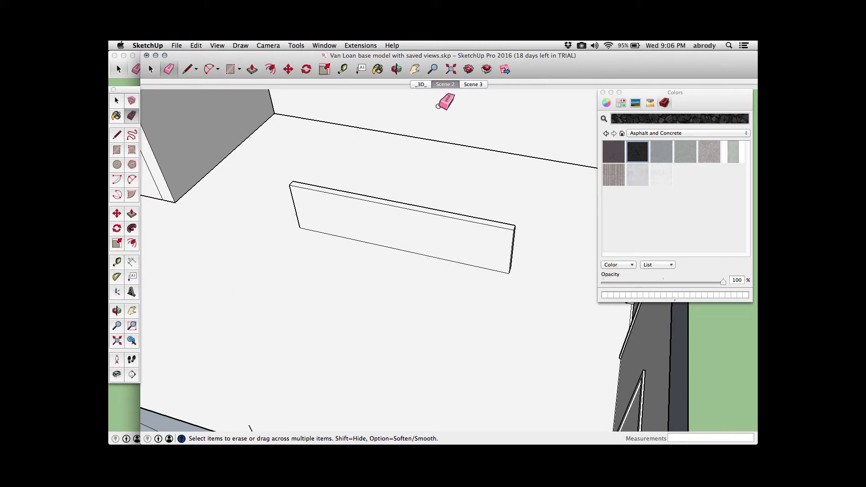
# Switch to Scene 3 and extend the partition wall's top face up to the ceiling beams, by about 8' 9 3/4"
pyautogui.scroll(-5, 421, 190)
pyautogui.moveTo(416, 192)
pyautogui.mouseDown(button='middle')
pyautogui.moveTo(452, 253)
pyautogui.moveTo(441, 249)
pyautogui.mouseUp(button='middle')
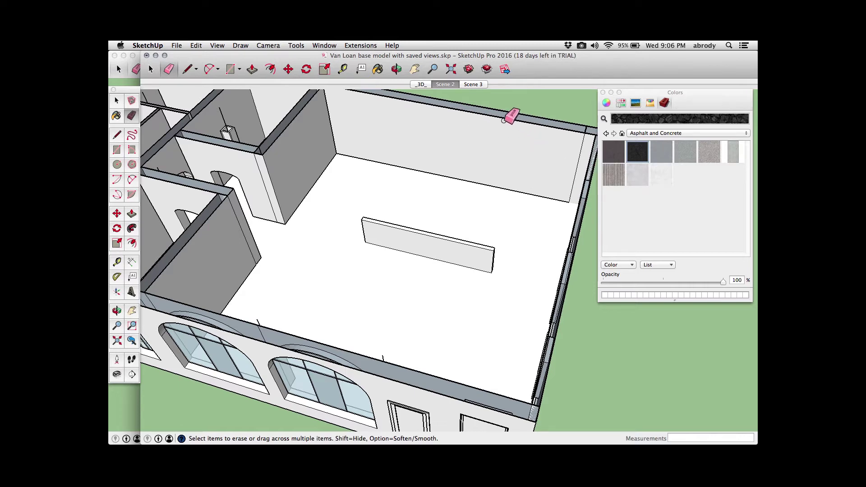
pyautogui.click(468, 85)
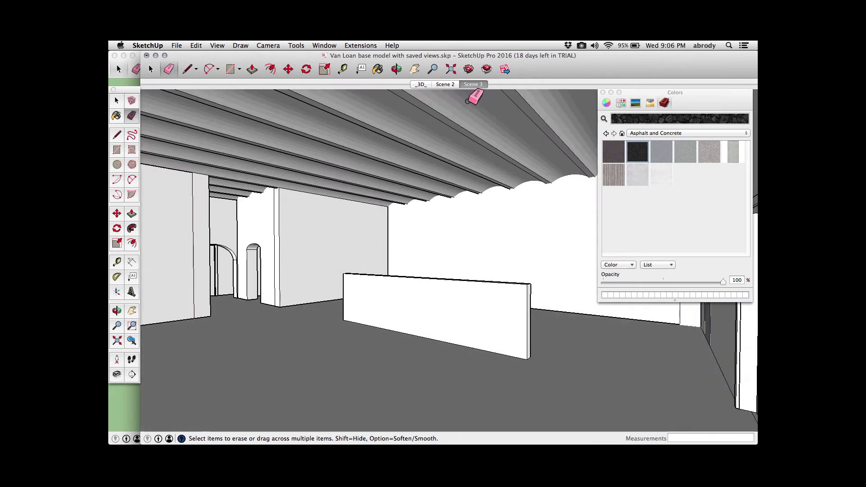
pyautogui.scroll(2, 441, 231)
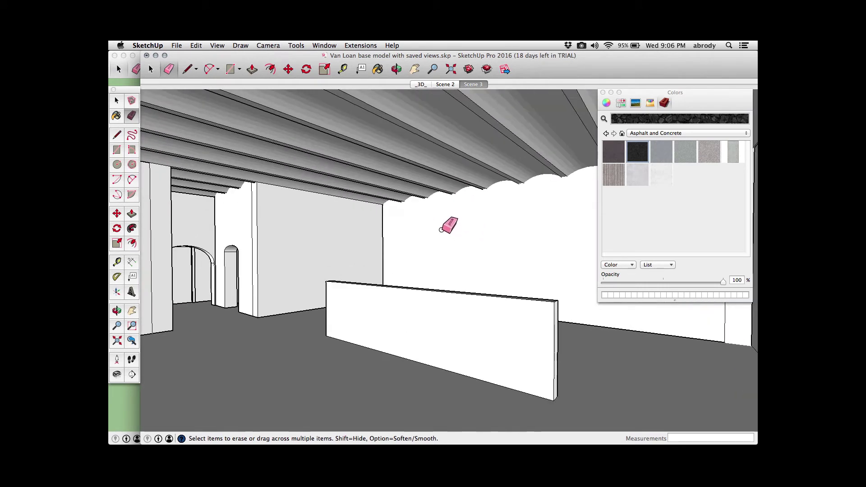
pyautogui.moveTo(415, 208); pyautogui.dragTo(423, 219, button='middle')
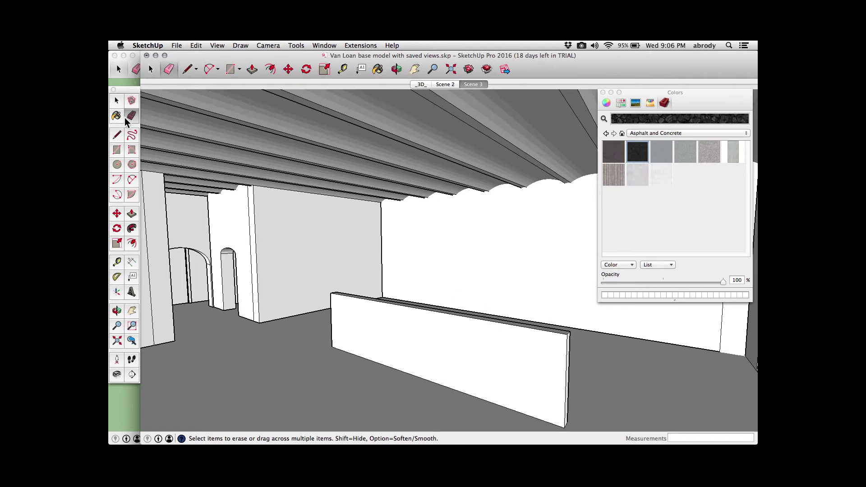
pyautogui.click(252, 69)
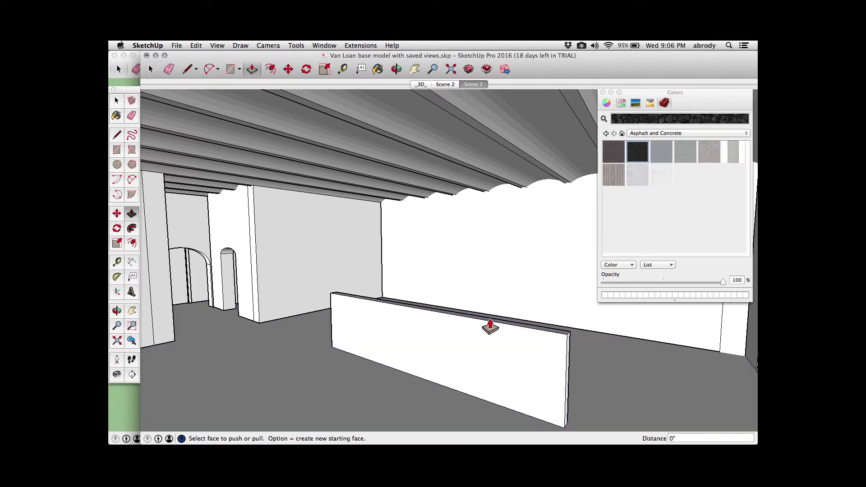
pyautogui.scroll(5, 491, 327)
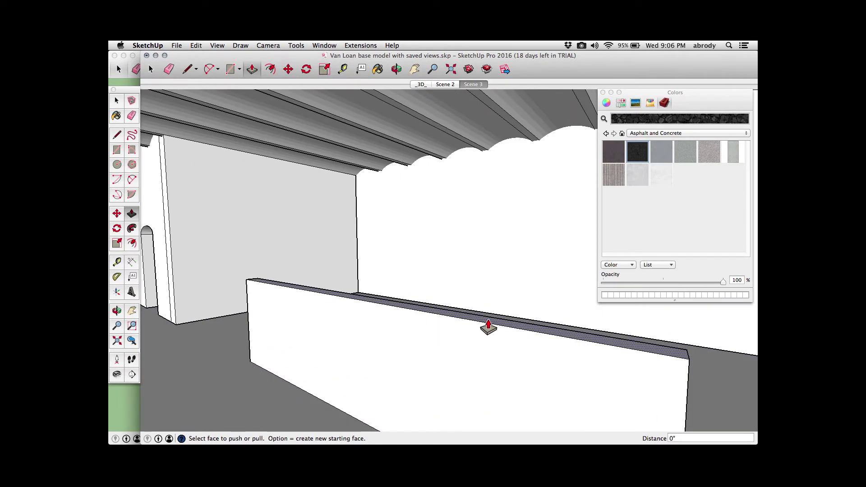
pyautogui.moveTo(489, 327); pyautogui.dragTo(206, 108)
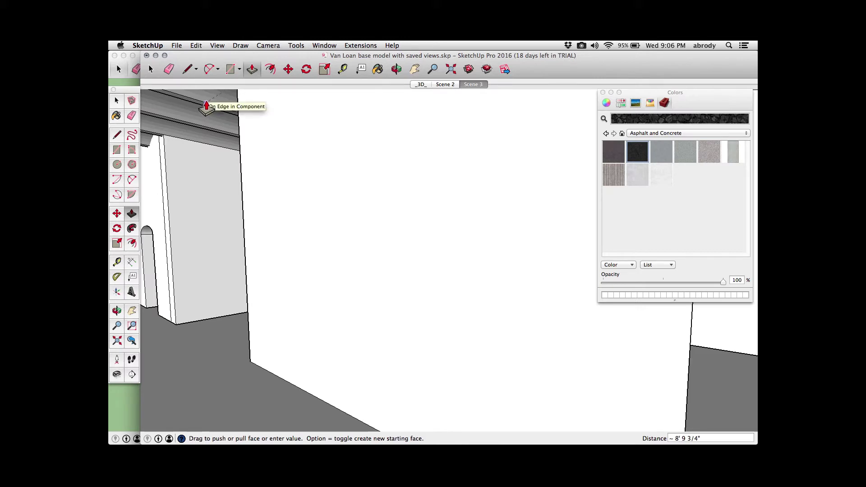
pyautogui.click(207, 104)
pyautogui.scroll(-5, 324, 195)
pyautogui.moveTo(325, 196); pyautogui.dragTo(355, 241, button='middle')
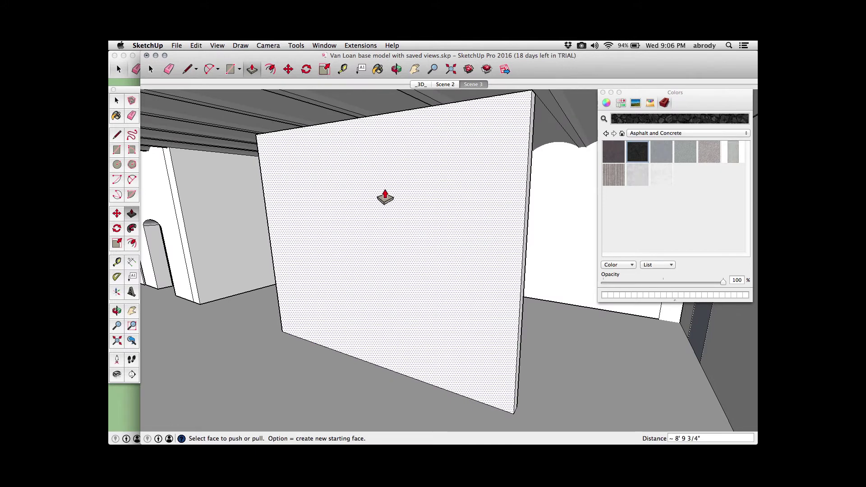
# Undo the partition wall's extension up to the ceiling beams
pyautogui.press('super+z')
pyautogui.moveTo(401, 252); pyautogui.dragTo(391, 231, button='middle')
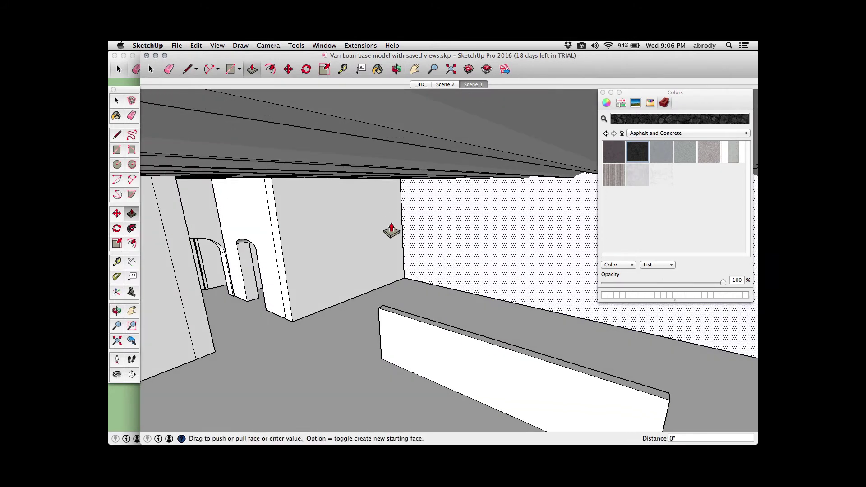
pyautogui.click(367, 204)
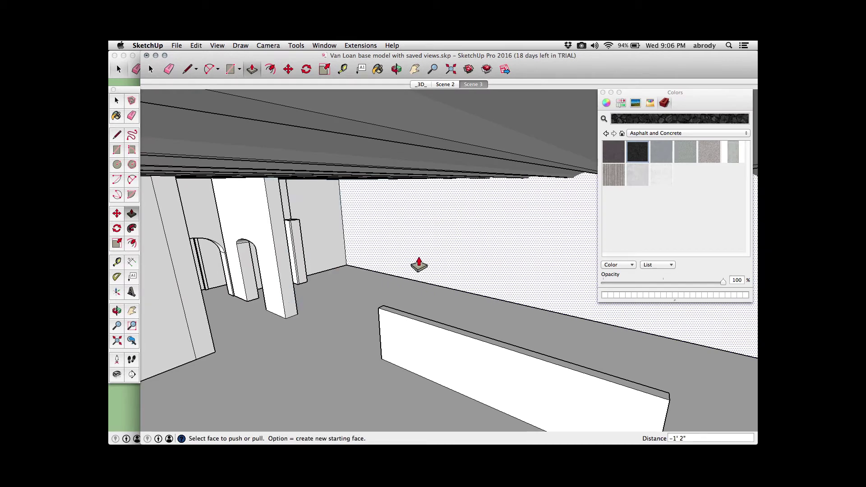
pyautogui.moveTo(419, 266); pyautogui.dragTo(377, 285, button='middle')
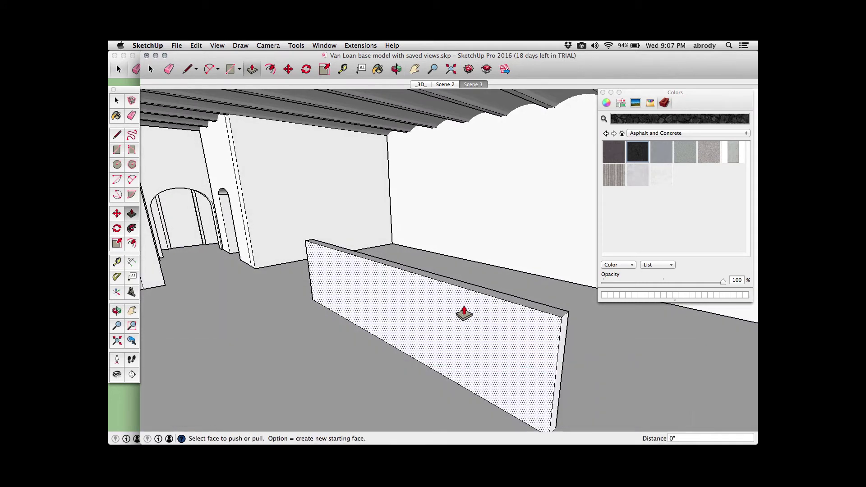
pyautogui.moveTo(109, 41)
pyautogui.click(138, 120)
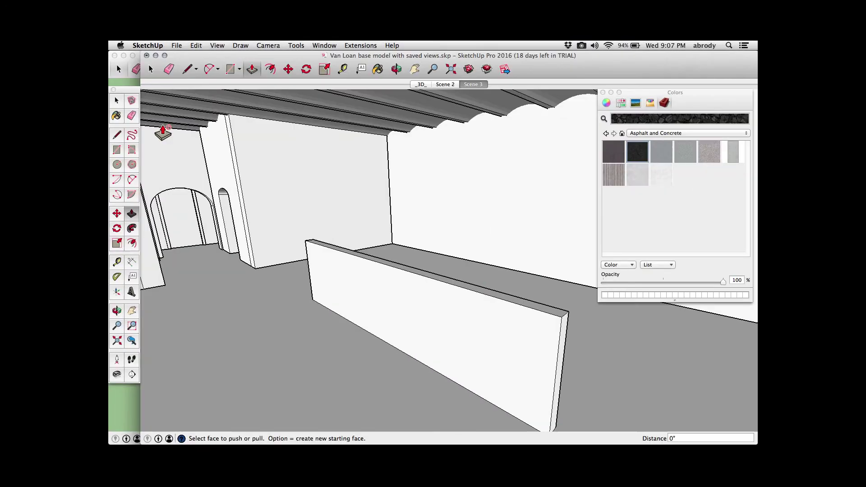
# Move the low partition wall's top face sideways along the green axis by about 2' 8 1/2" so the wall slants
pyautogui.click(117, 100)
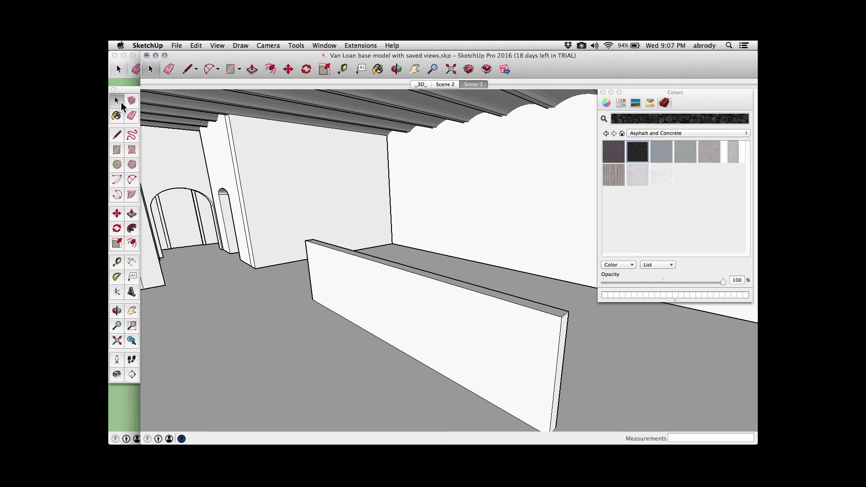
pyautogui.click(439, 279)
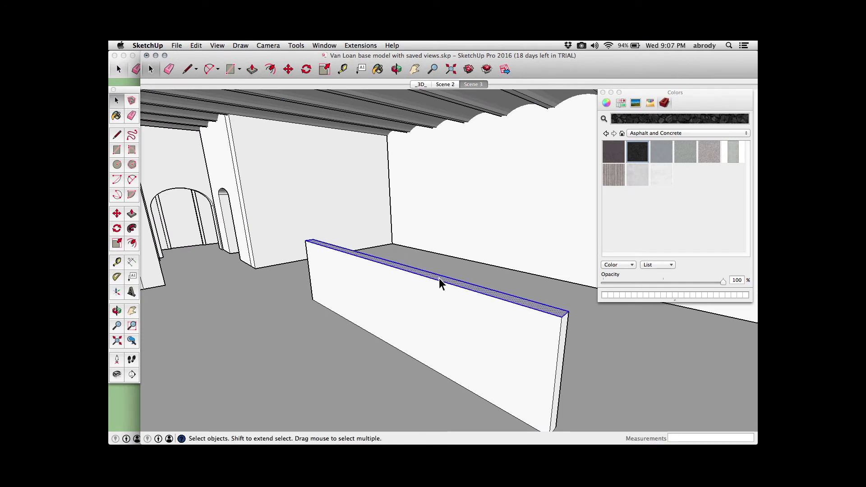
pyautogui.click(287, 70)
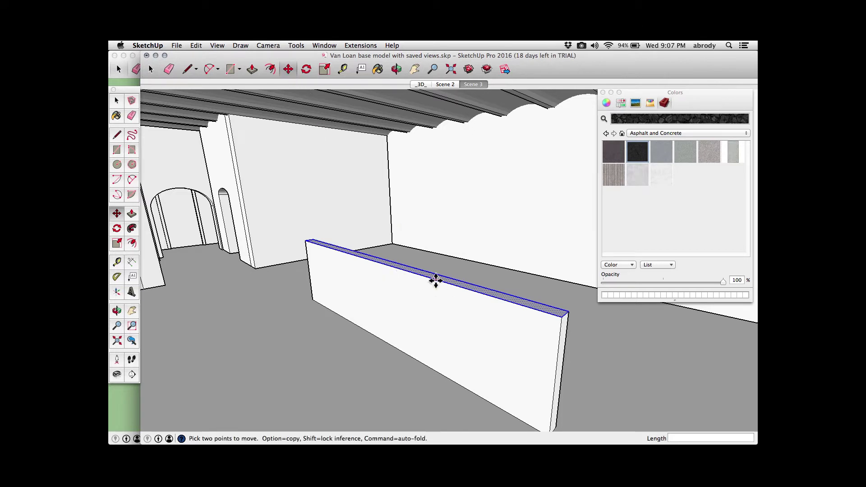
pyautogui.click(356, 177)
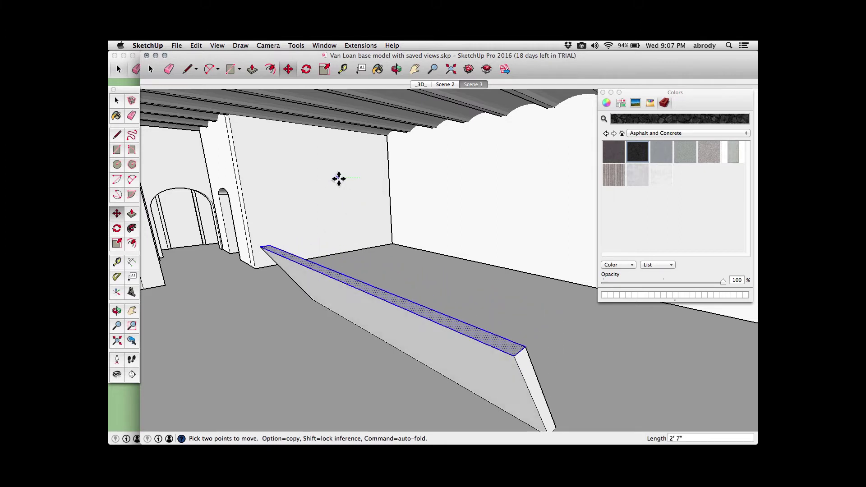
pyautogui.click(337, 176)
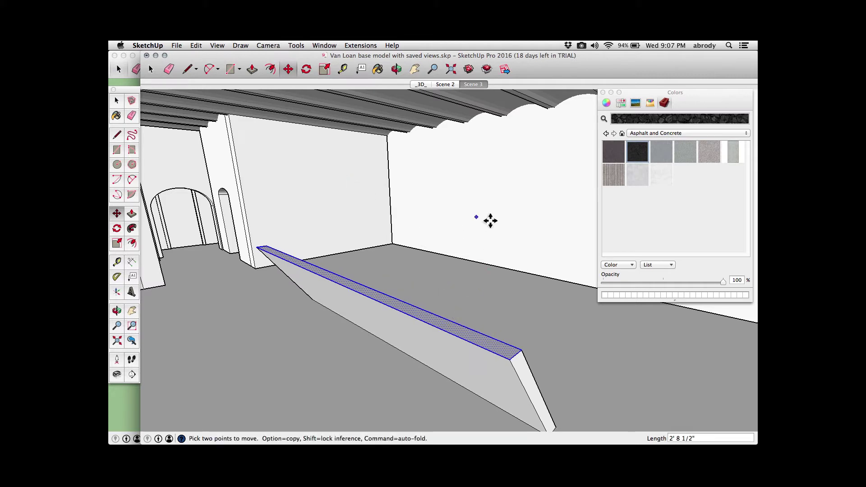
# Move the slanted wall's top face again, shifting it along the wall's length toward the arched openings
pyautogui.click(537, 210)
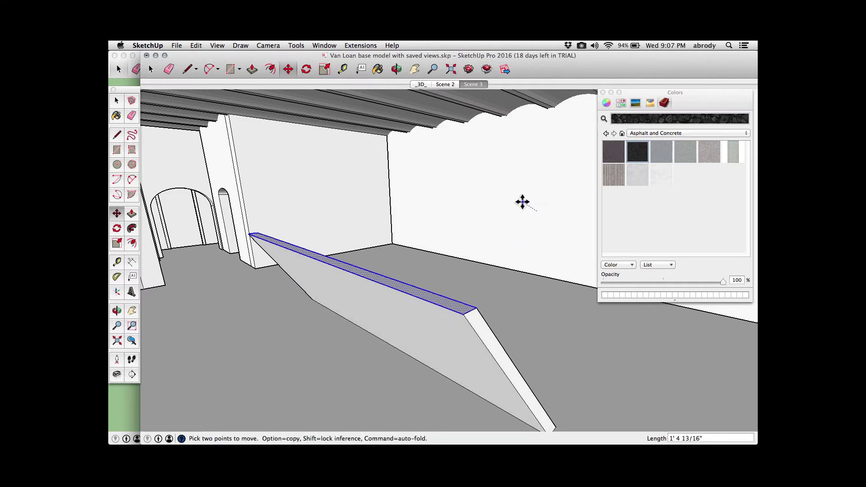
pyautogui.click(519, 206)
pyautogui.press('o')
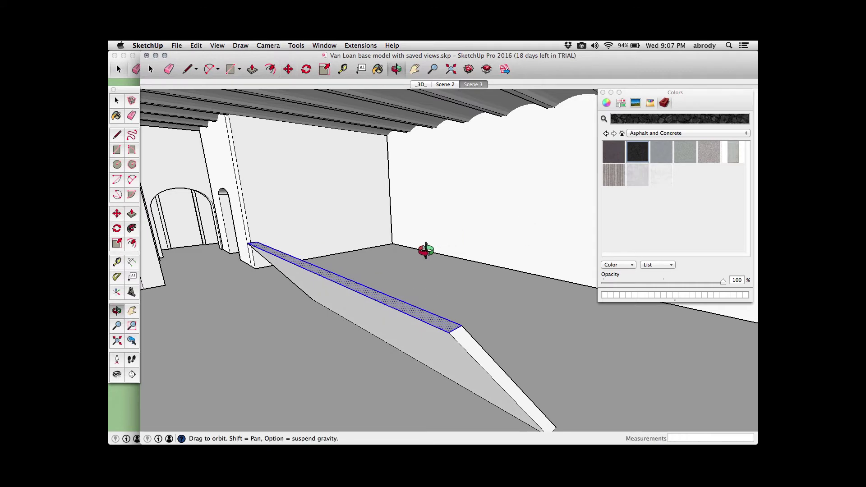
pyautogui.moveTo(426, 250)
pyautogui.mouseDown()
pyautogui.moveTo(460, 240)
pyautogui.moveTo(506, 247)
pyautogui.moveTo(458, 228)
pyautogui.moveTo(410, 243)
pyautogui.moveTo(387, 236)
pyautogui.moveTo(416, 246)
pyautogui.mouseUp()
pyautogui.press('m')
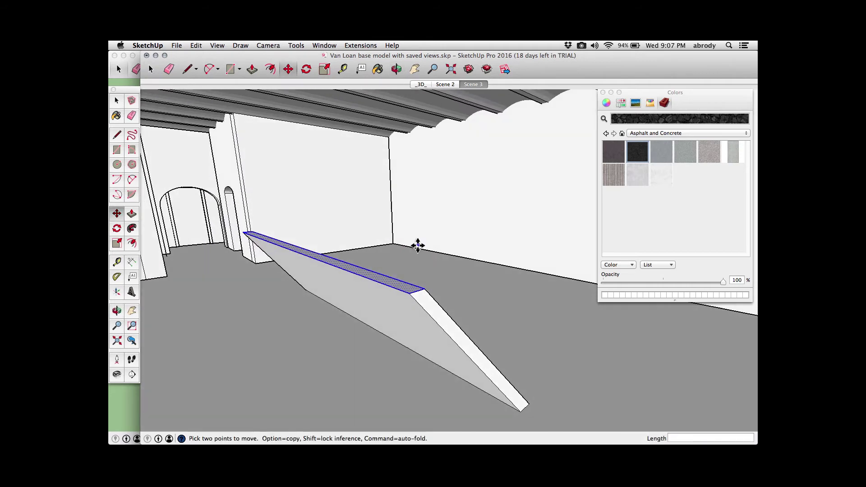
pyautogui.press('space')
pyautogui.click(367, 336)
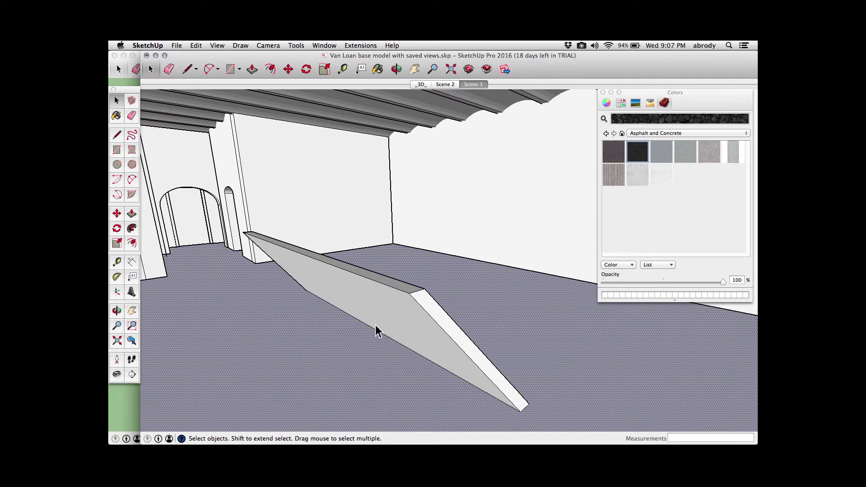
pyautogui.click(374, 282)
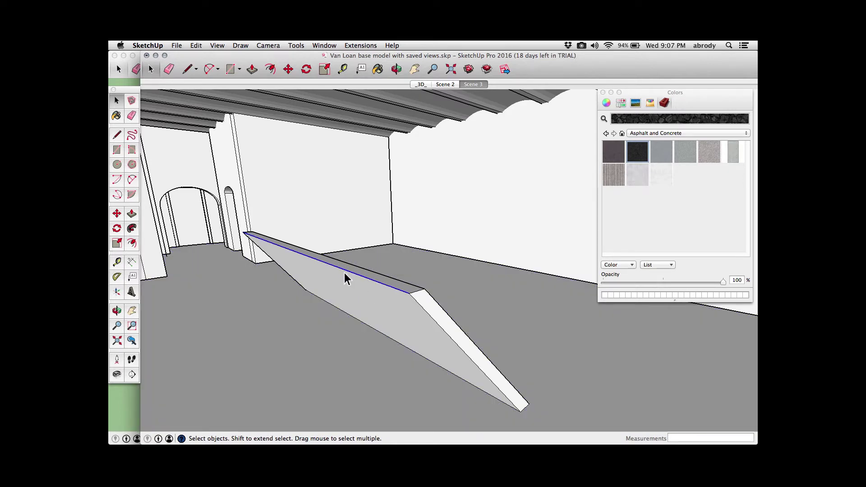
pyautogui.moveTo(346, 277); pyautogui.dragTo(356, 262, button='middle')
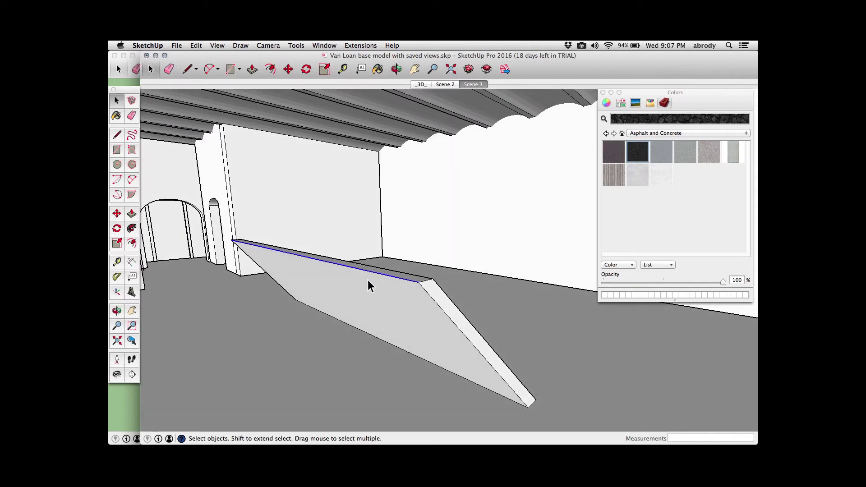
pyautogui.press('m')
pyautogui.click(416, 284)
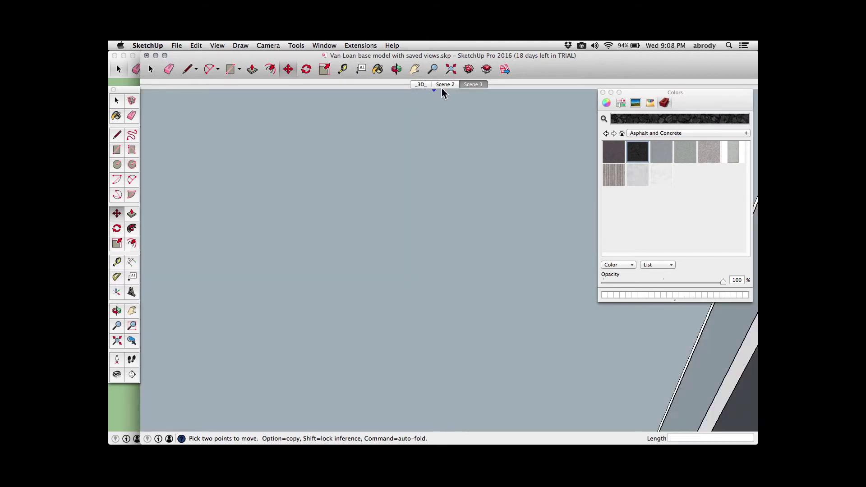
# Switch to Scene 2 and move the long top edge of the slanted wall outward about 1' 2" along the green axis
pyautogui.click(444, 85)
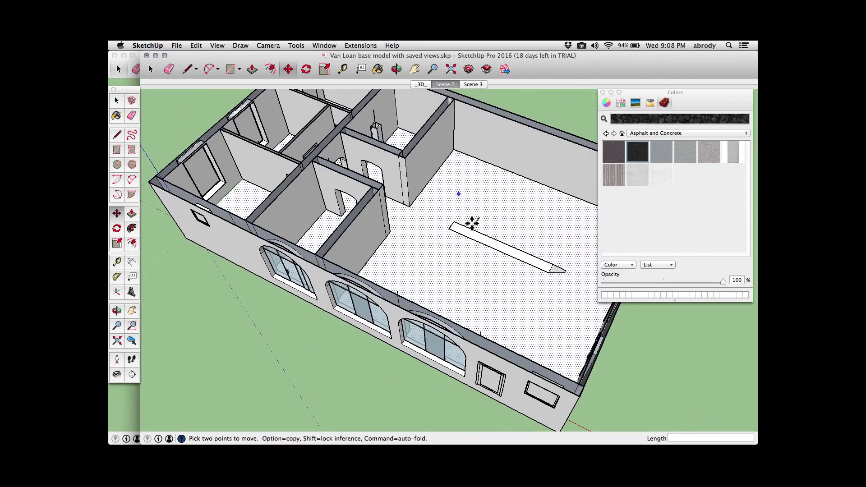
pyautogui.moveTo(534, 289); pyautogui.dragTo(183, 254, button='middle')
pyautogui.scroll(5, 391, 359)
pyautogui.keyDown('shift'); pyautogui.moveTo(394, 358); pyautogui.dragTo(399, 331, button='middle'); pyautogui.keyUp('shift')
pyautogui.press('space')
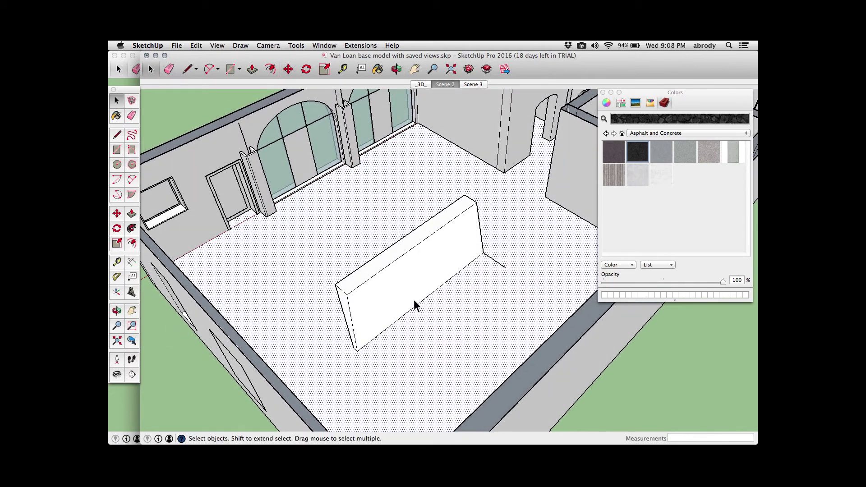
pyautogui.click(193, 383)
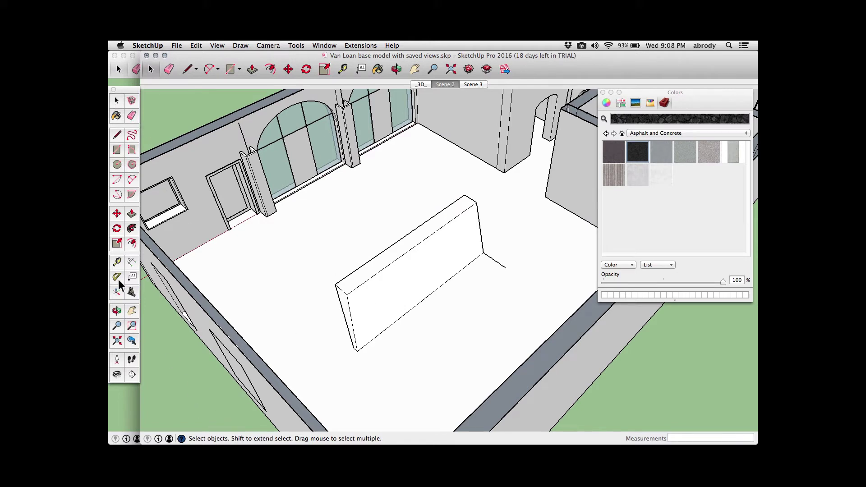
pyautogui.click(117, 102)
pyautogui.click(288, 69)
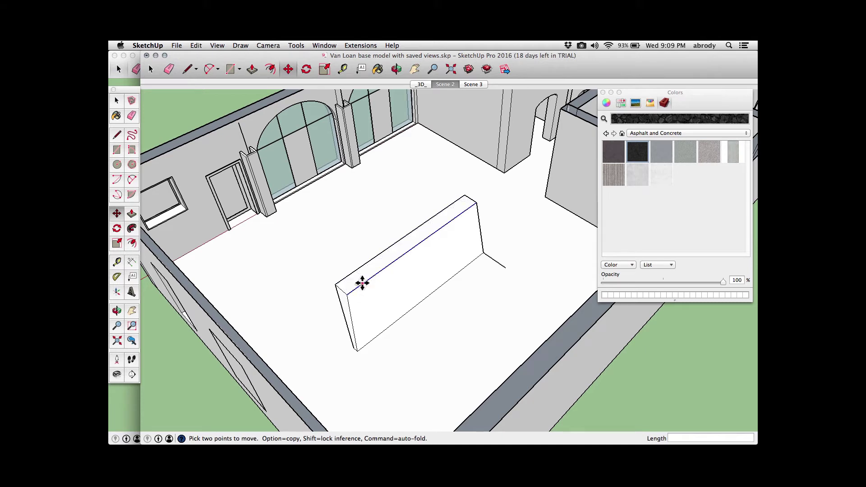
pyautogui.click(361, 282)
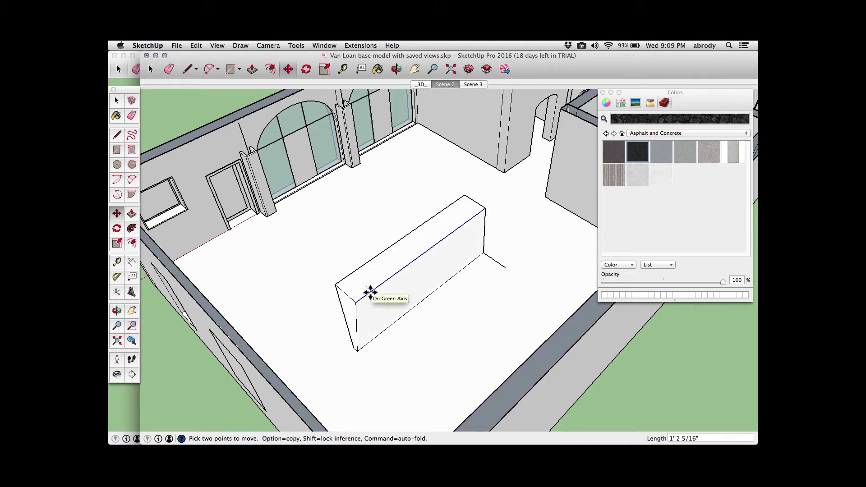
pyautogui.click(380, 296)
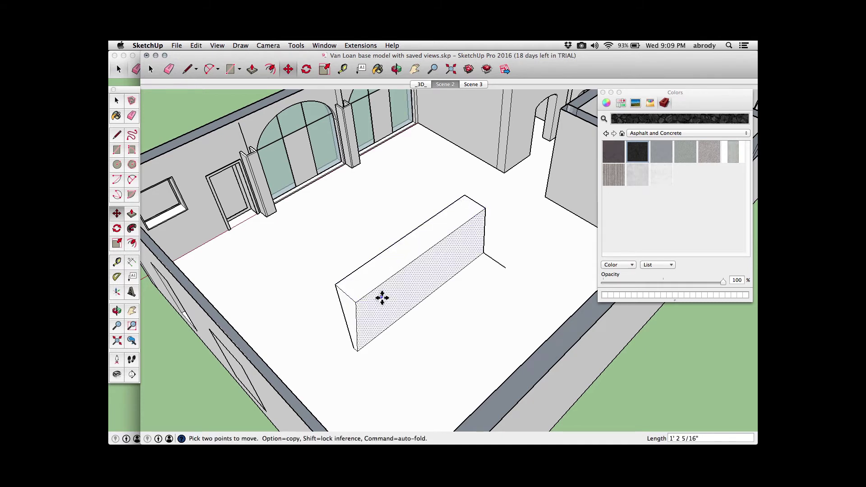
# Move both end corners of that top edge individually, pulling the near one out about 3' 6" and the far one back across the wall
pyautogui.click(356, 302)
pyautogui.click(383, 323)
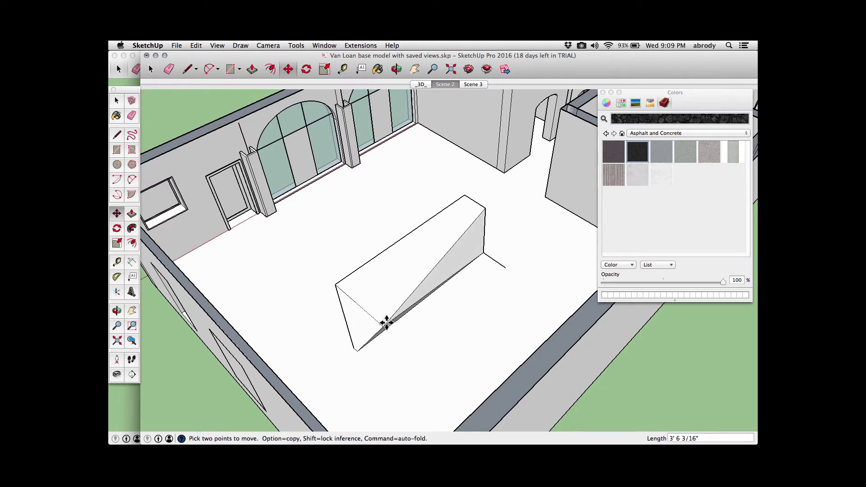
pyautogui.click(484, 208)
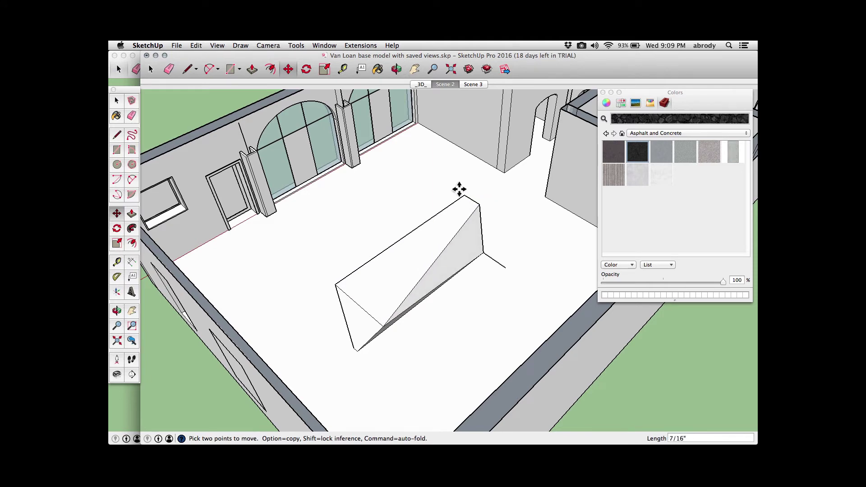
pyautogui.click(447, 184)
# Move the wall's top corner at the end nearest the exterior wall inward to narrow that end of the top face
pyautogui.moveTo(461, 273)
pyautogui.mouseDown(button='middle')
pyautogui.moveTo(472, 217)
pyautogui.moveTo(535, 259)
pyautogui.moveTo(593, 267)
pyautogui.moveTo(408, 263)
pyautogui.moveTo(416, 226)
pyautogui.moveTo(447, 284)
pyautogui.mouseUp(button='middle')
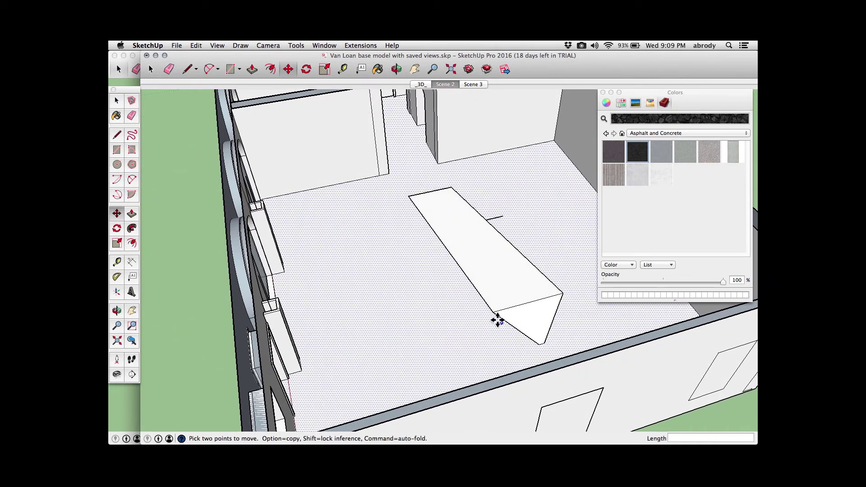
pyautogui.click(492, 311)
pyautogui.click(521, 307)
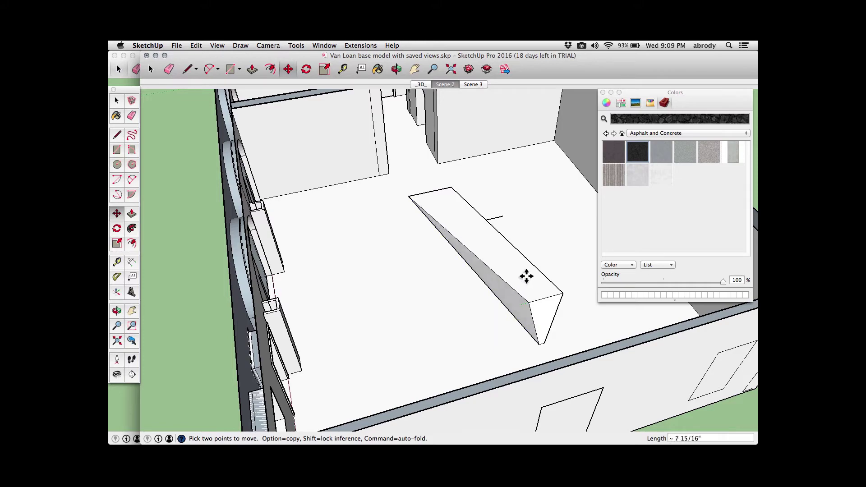
pyautogui.click(528, 282)
pyautogui.scroll(1, 524, 299)
pyautogui.moveTo(524, 300); pyautogui.dragTo(441, 203, button='middle')
pyautogui.click(399, 207)
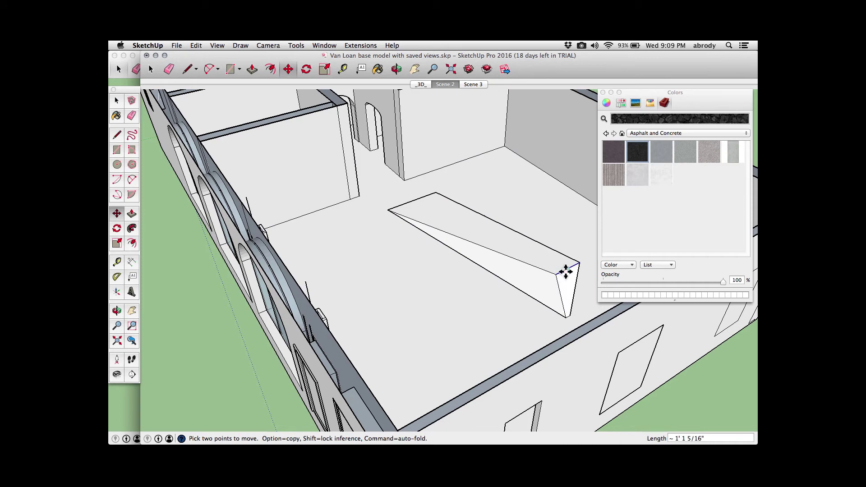
# Raise the short top edge at the wall's narrow end about 3' 7" along the blue axis to slope the top face
pyautogui.press('space')
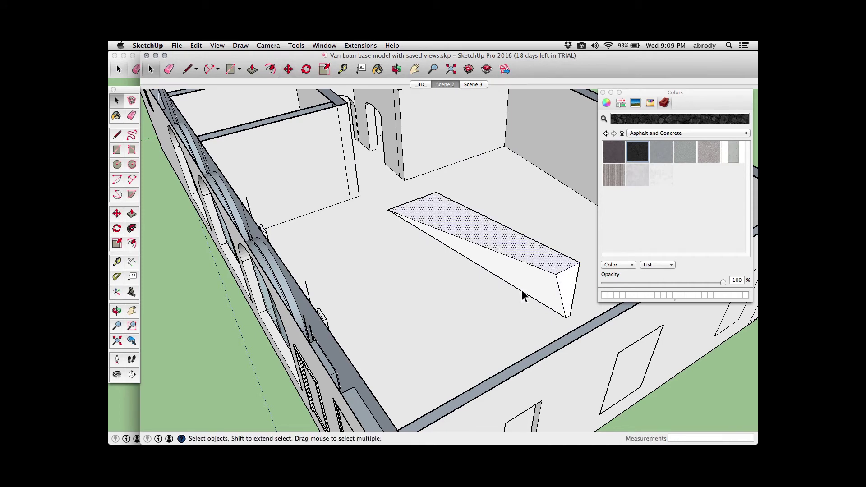
pyautogui.click(182, 340)
pyautogui.press('m')
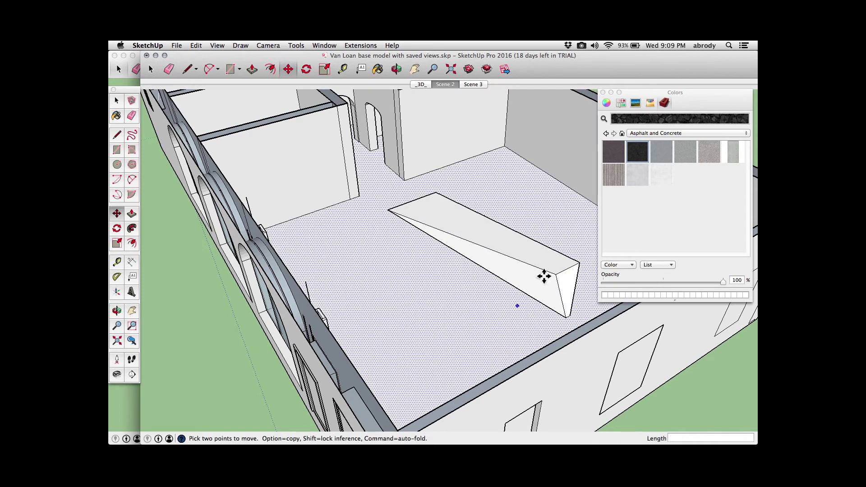
pyautogui.click(565, 270)
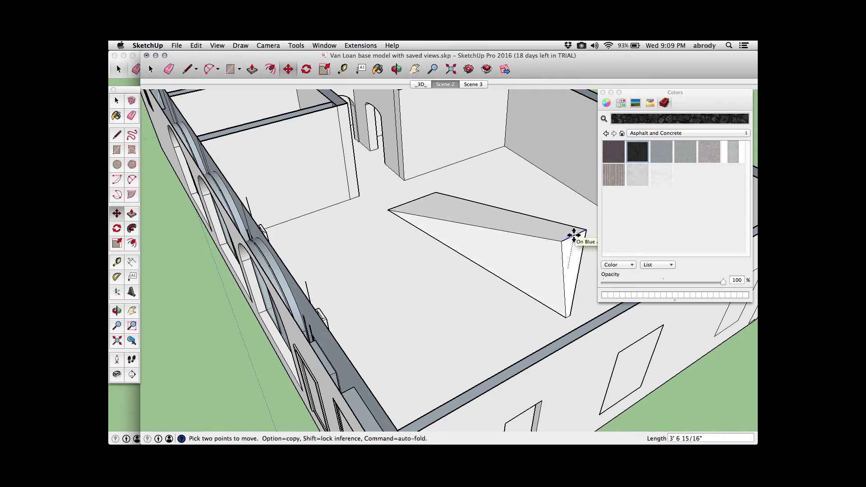
pyautogui.click(571, 236)
pyautogui.moveTo(562, 236); pyautogui.dragTo(516, 235, button='middle')
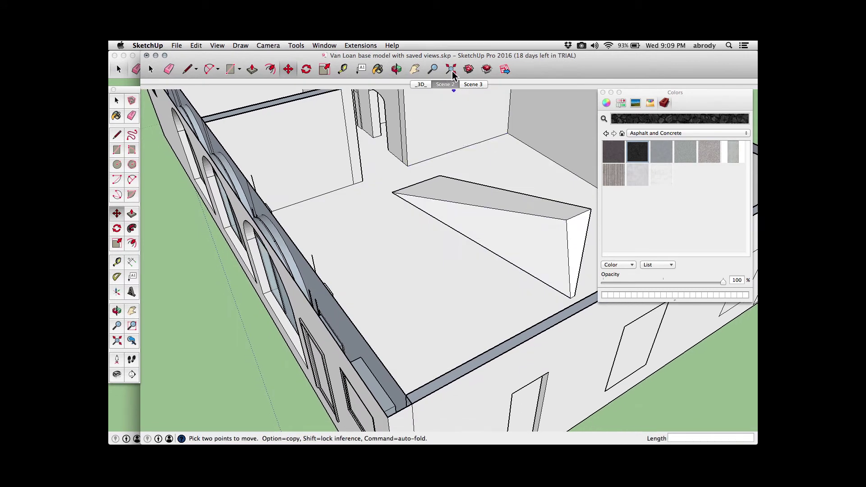
# Check the reshaped wall in Scene 3, and erase the stray floor line beside it in Scene 2
pyautogui.click(472, 83)
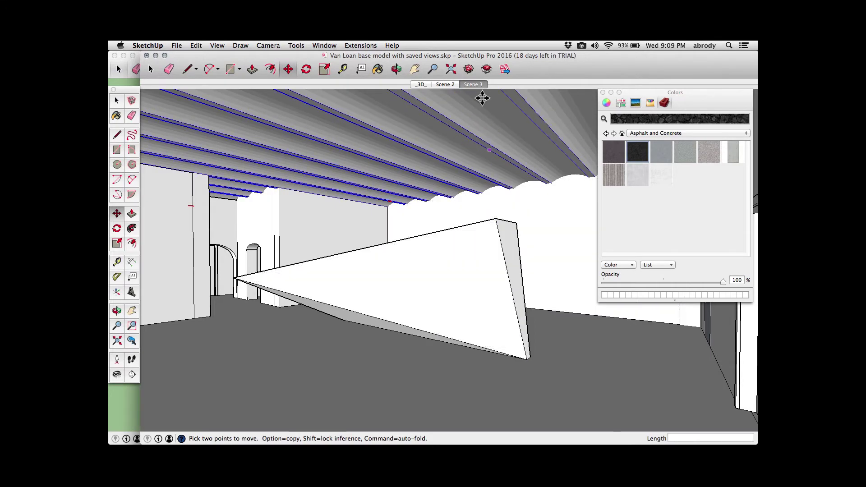
pyautogui.click(448, 87)
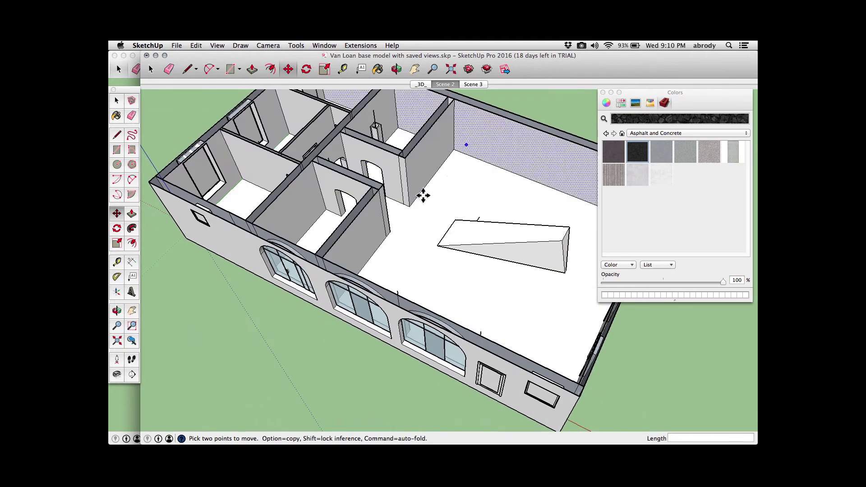
pyautogui.click(131, 116)
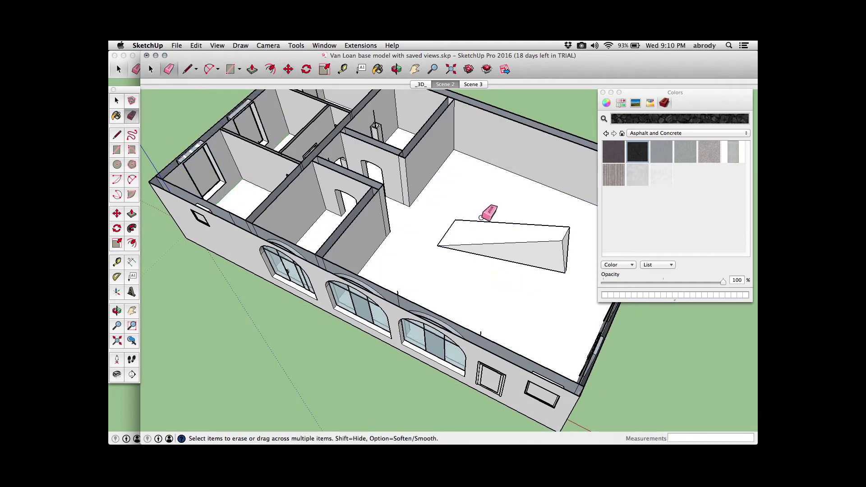
pyautogui.moveTo(508, 282)
pyautogui.mouseDown(button='middle')
pyautogui.moveTo(515, 293)
pyautogui.moveTo(570, 273)
pyautogui.moveTo(519, 261)
pyautogui.moveTo(495, 279)
pyautogui.moveTo(509, 308)
pyautogui.moveTo(607, 386)
pyautogui.mouseUp(button='middle')
pyautogui.press('space')
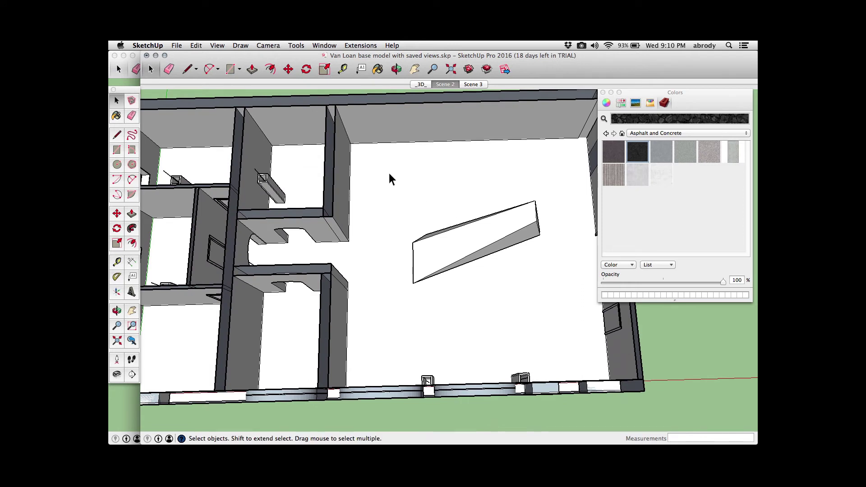
# Select all of the reshaped freestanding wall in the large room and make it a group
pyautogui.moveTo(383, 168)
pyautogui.mouseDown()
pyautogui.moveTo(478, 230)
pyautogui.moveTo(570, 329)
pyautogui.mouseUp()
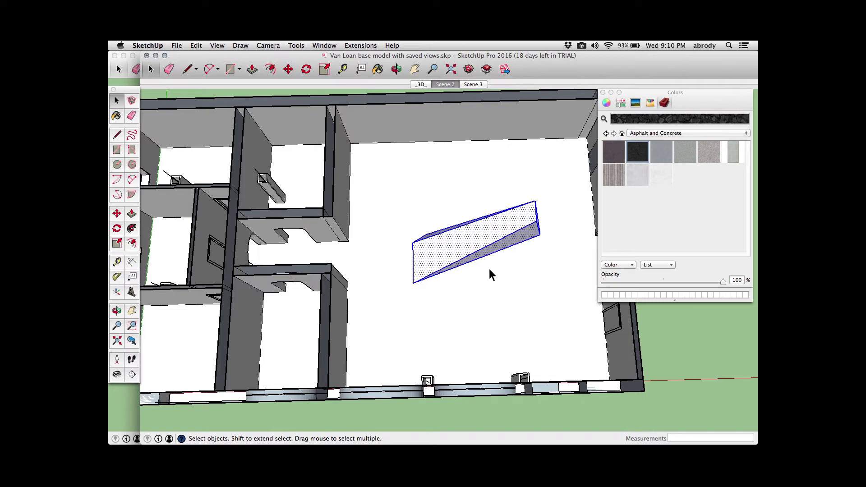
pyautogui.scroll(4, 477, 253)
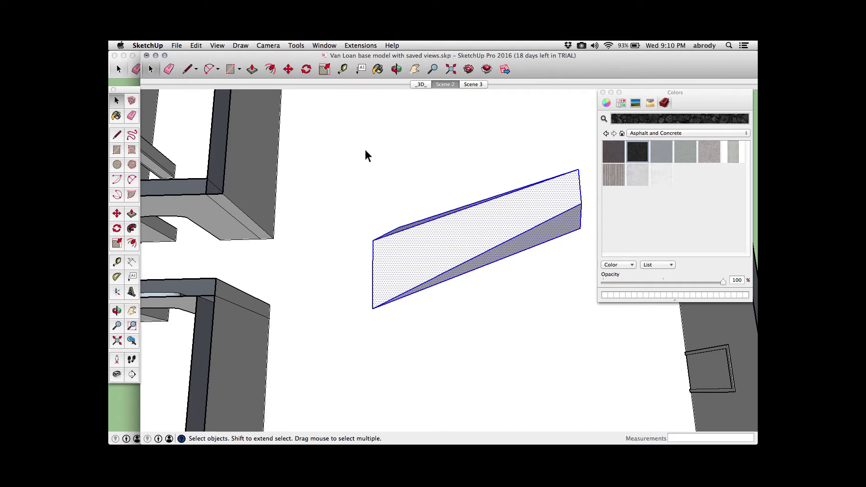
pyautogui.moveTo(345, 125); pyautogui.dragTo(605, 342)
pyautogui.rightClick(477, 227)
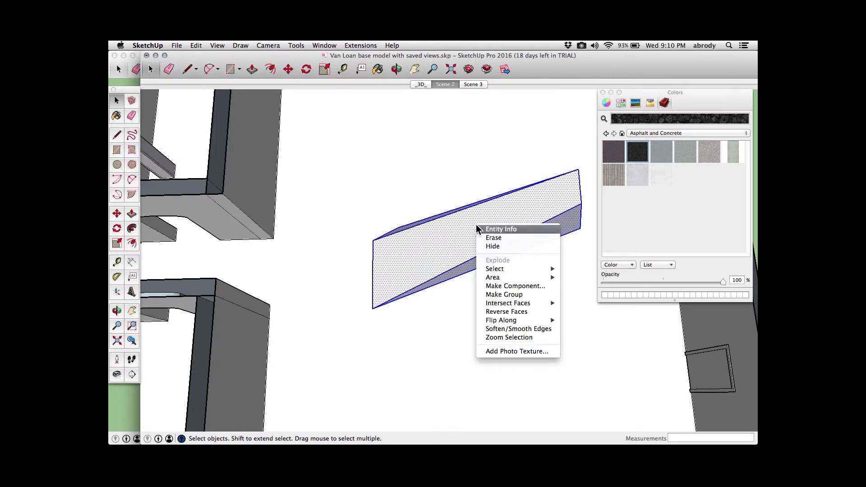
pyautogui.click(511, 295)
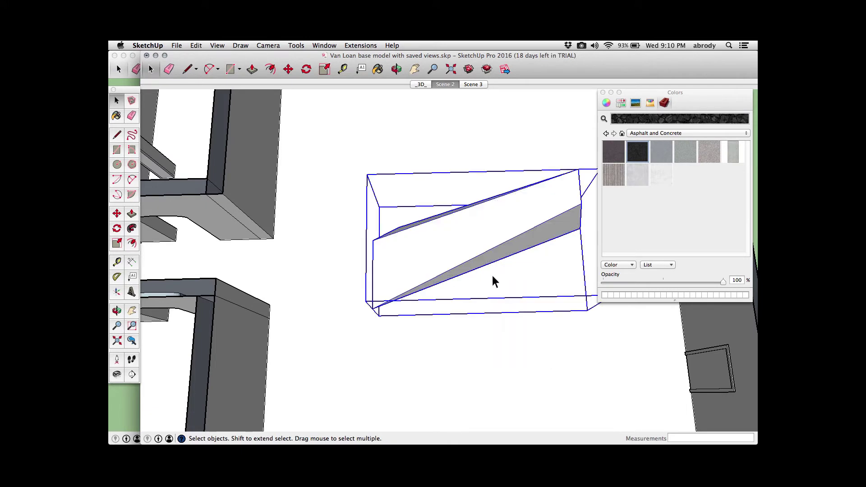
pyautogui.moveTo(494, 281); pyautogui.dragTo(428, 288, button='middle')
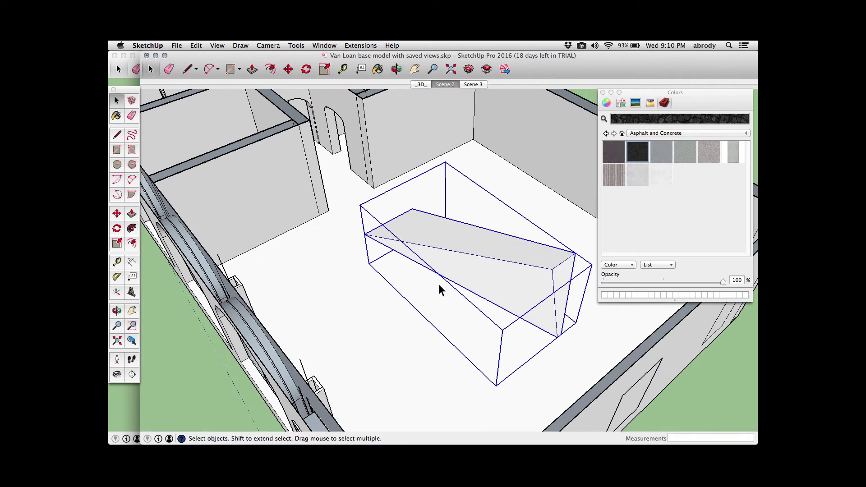
pyautogui.moveTo(443, 289)
pyautogui.mouseDown(button='middle')
pyautogui.moveTo(386, 294)
pyautogui.moveTo(412, 285)
pyautogui.moveTo(429, 290)
pyautogui.mouseUp(button='middle')
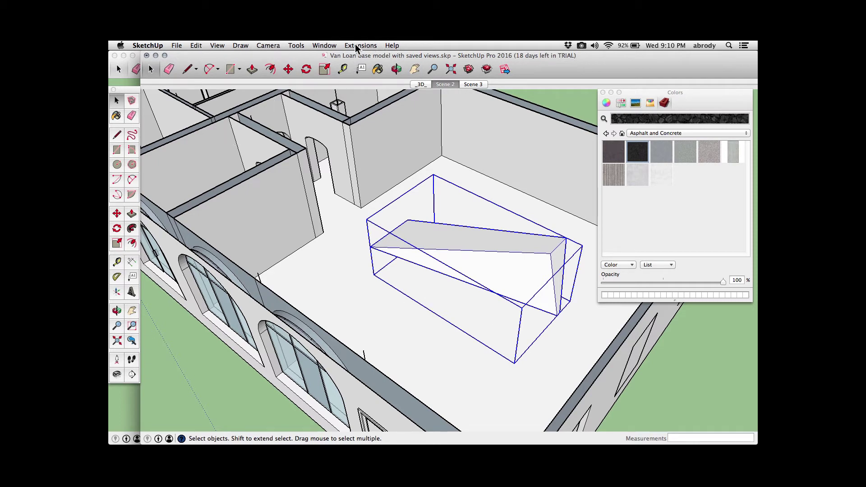
# Switch to the Untitled model and close the Colors window
pyautogui.click(325, 45)
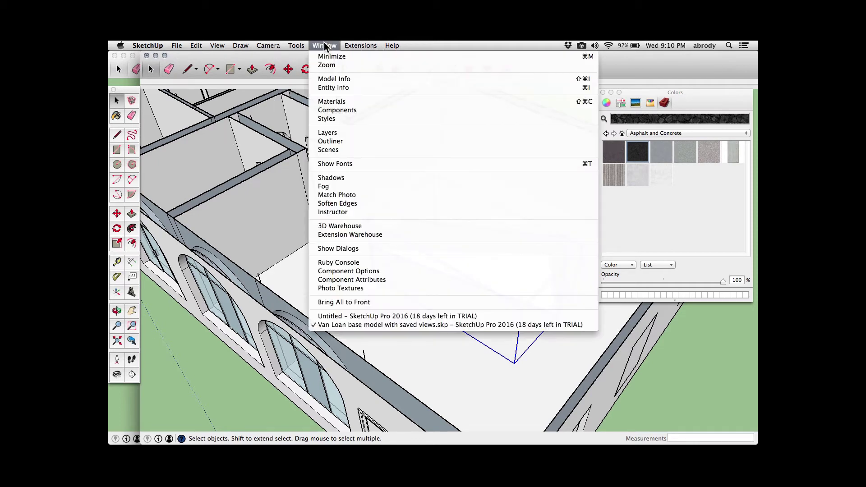
pyautogui.click(355, 316)
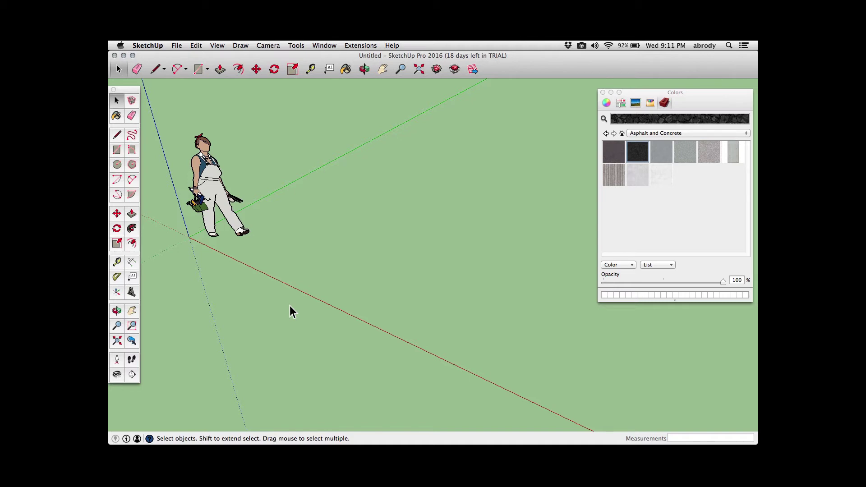
pyautogui.click(325, 45)
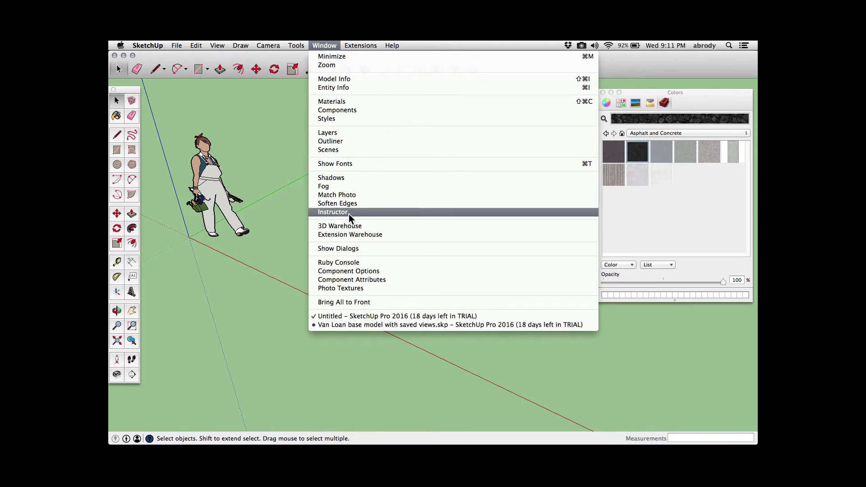
pyautogui.click(329, 315)
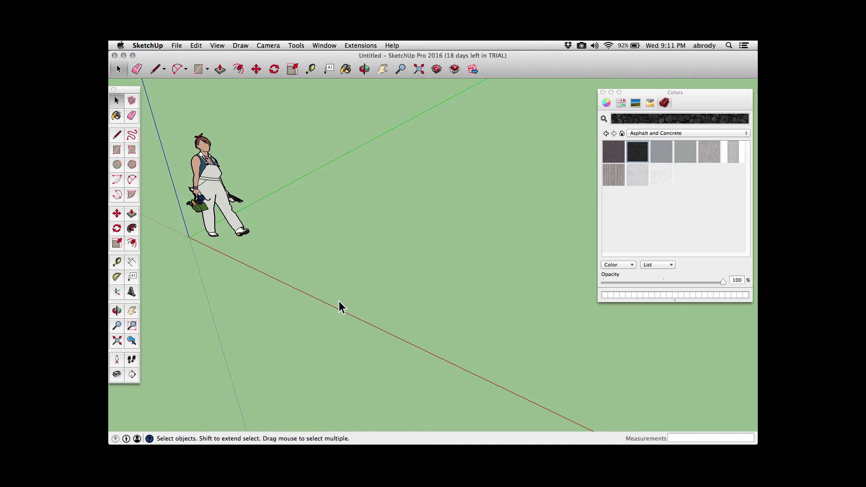
pyautogui.click(602, 92)
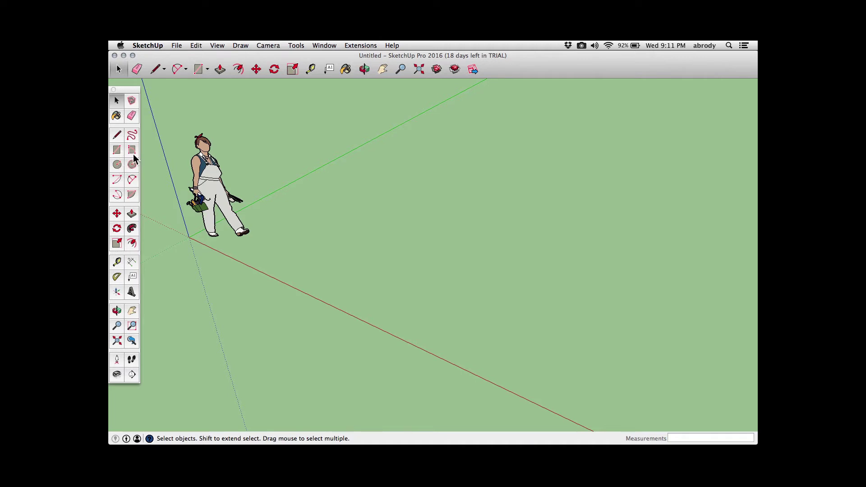
# Draw a circle about 2' 6" in radius on the ground beside the figure and pull it up into a cylinder
pyautogui.click(117, 164)
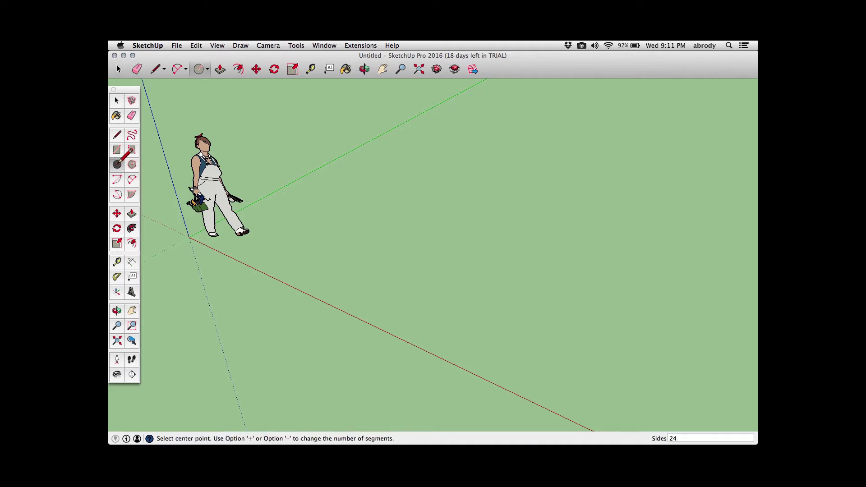
pyautogui.click(399, 240)
pyautogui.click(449, 242)
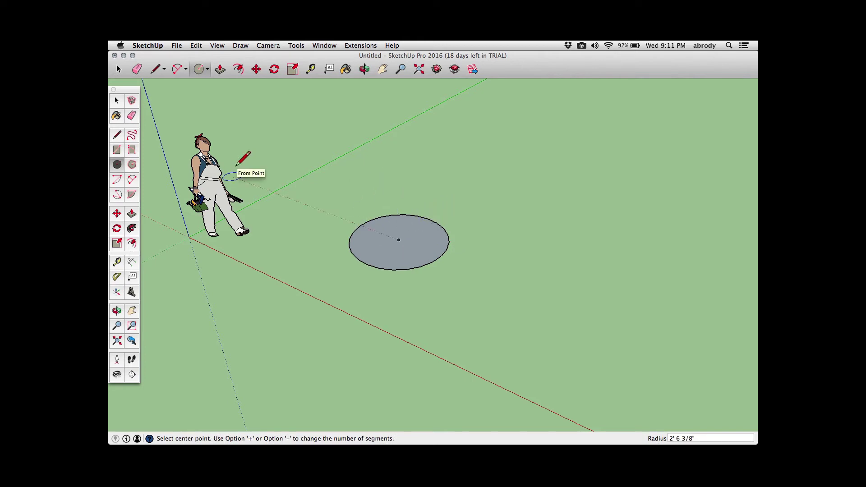
pyautogui.press('p')
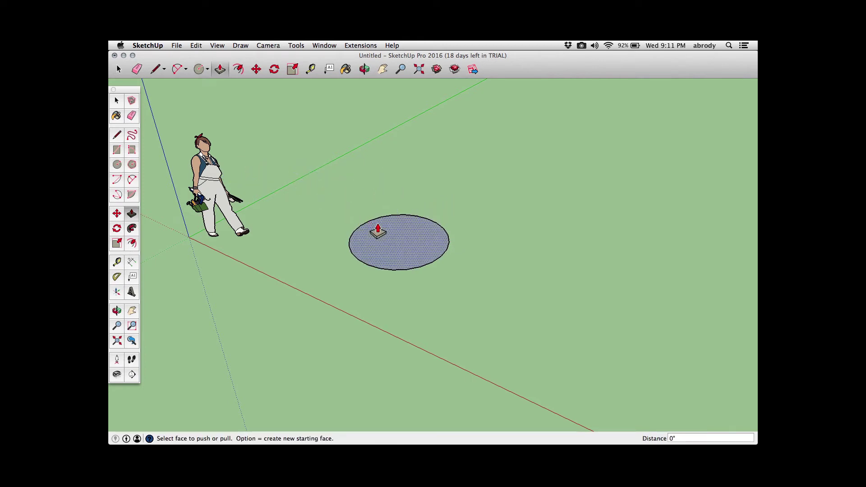
pyautogui.moveTo(388, 241); pyautogui.dragTo(359, 191)
pyautogui.press('space')
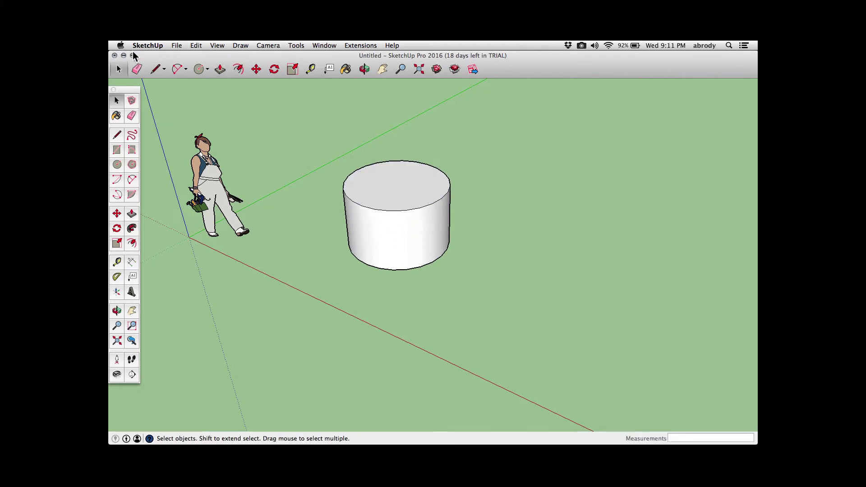
# Set the radius of the cylinder's top circle to 6" in its Entity Info to taper it into a cone
pyautogui.click(348, 198)
pyautogui.rightClick(372, 205)
pyautogui.click(346, 196)
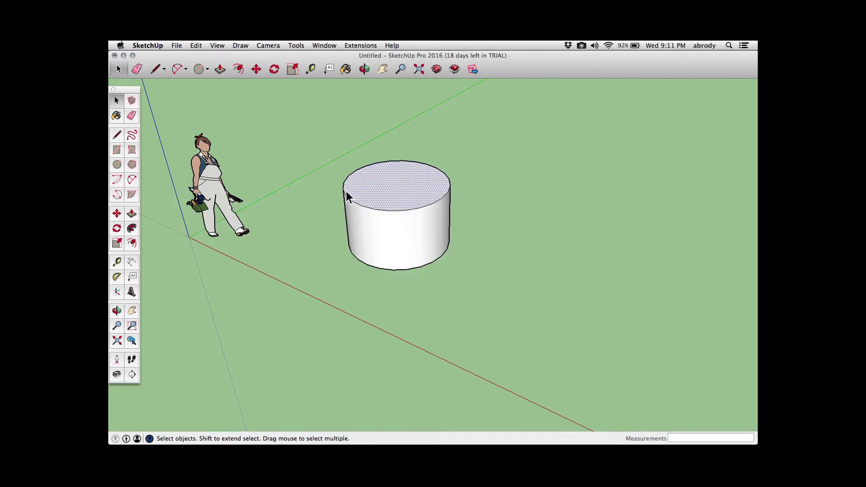
pyautogui.click(343, 191)
pyautogui.rightClick(345, 193)
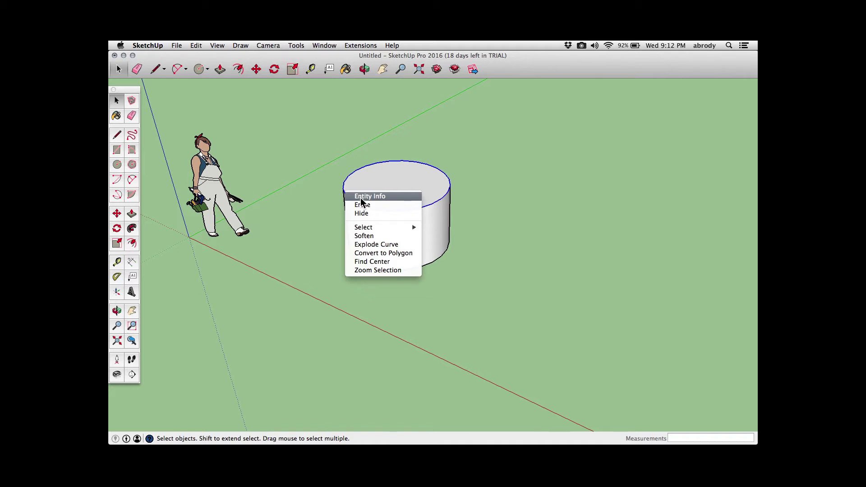
pyautogui.click(359, 197)
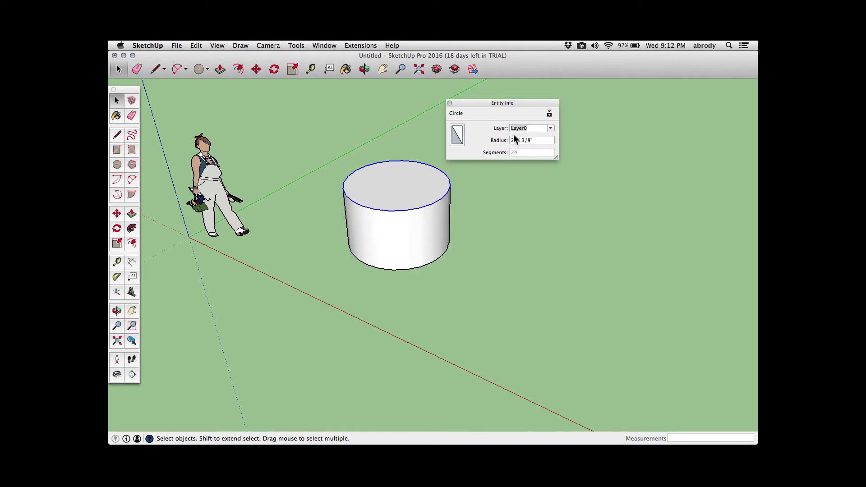
pyautogui.click(538, 141)
pyautogui.moveTo(535, 140); pyautogui.dragTo(507, 140)
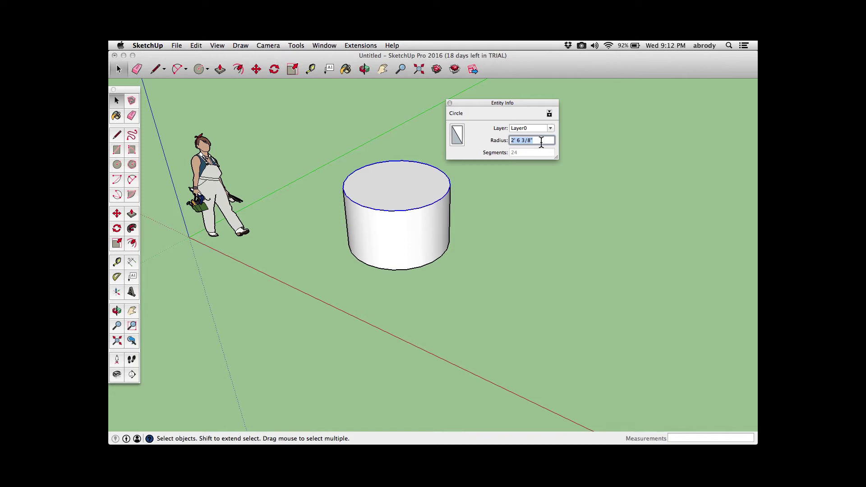
pyautogui.write('6')
pyautogui.press('Return')
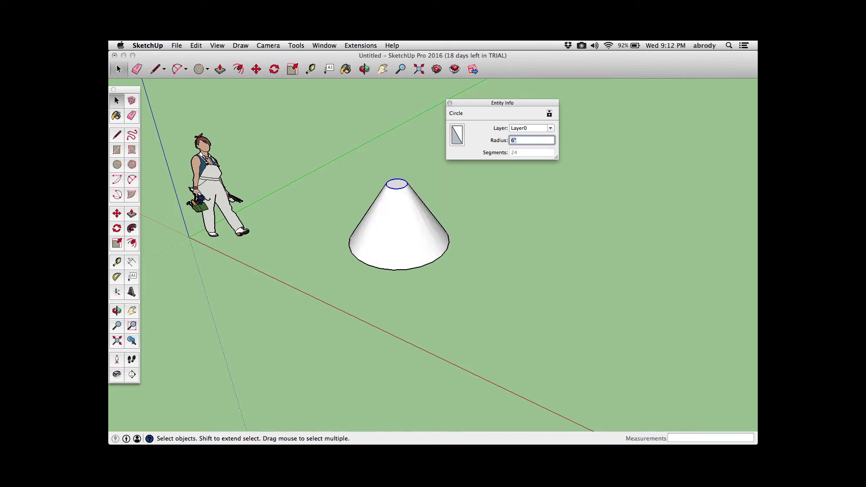
pyautogui.click(450, 103)
# Move the cone's top circle sideways about 5' 2" towards the figure to skew the cone
pyautogui.moveTo(426, 180); pyautogui.dragTo(370, 215, button='middle')
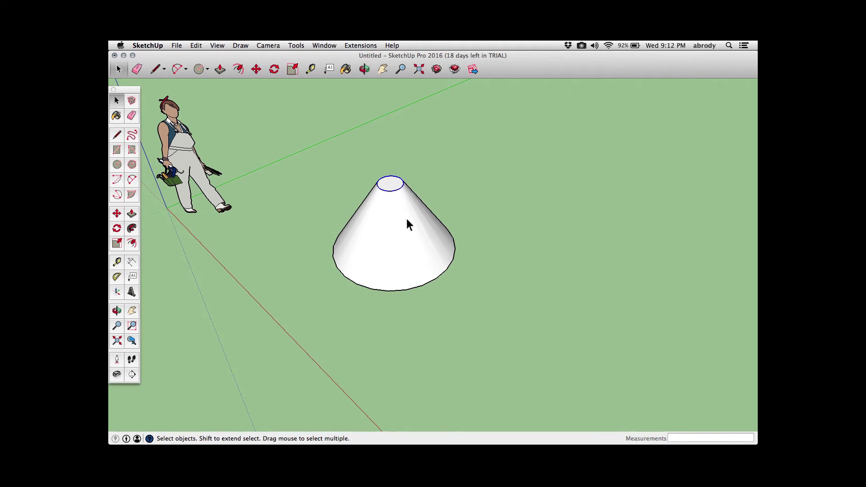
pyautogui.moveTo(407, 219)
pyautogui.mouseDown(button='middle')
pyautogui.moveTo(368, 193)
pyautogui.moveTo(357, 215)
pyautogui.moveTo(389, 222)
pyautogui.moveTo(428, 206)
pyautogui.moveTo(406, 212)
pyautogui.mouseUp(button='middle')
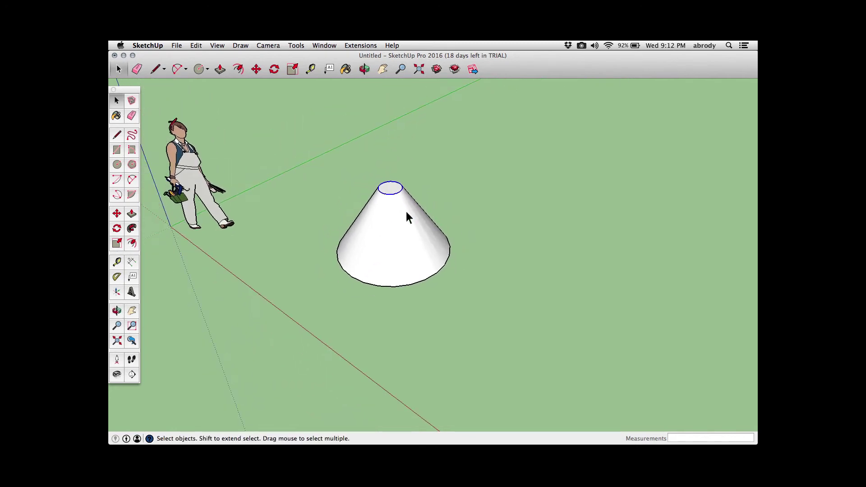
pyautogui.press('m')
pyautogui.click(380, 191)
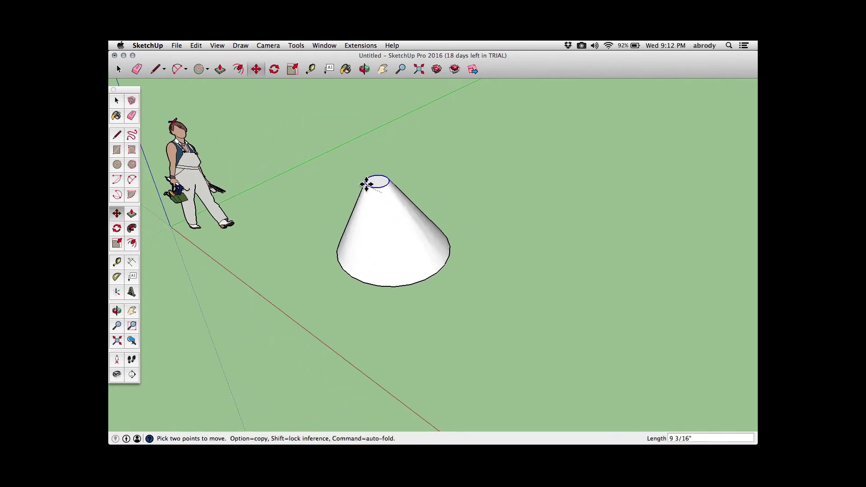
pyautogui.click(301, 151)
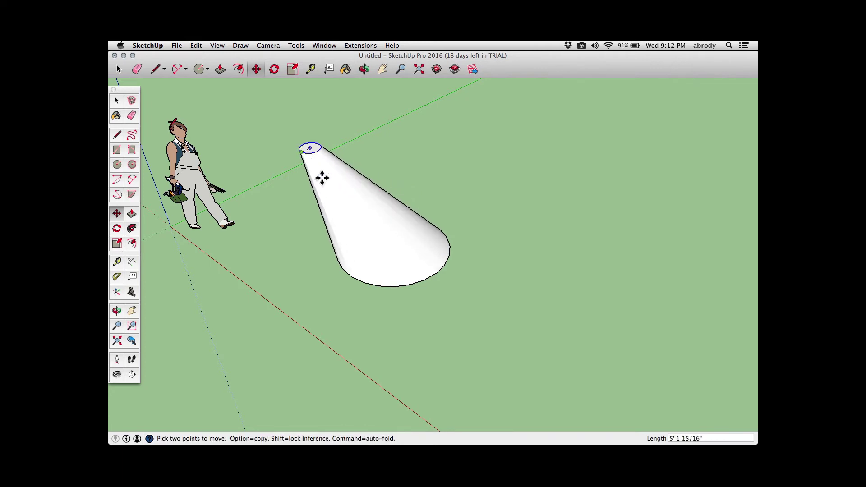
pyautogui.moveTo(322, 178); pyautogui.dragTo(331, 222, button='middle')
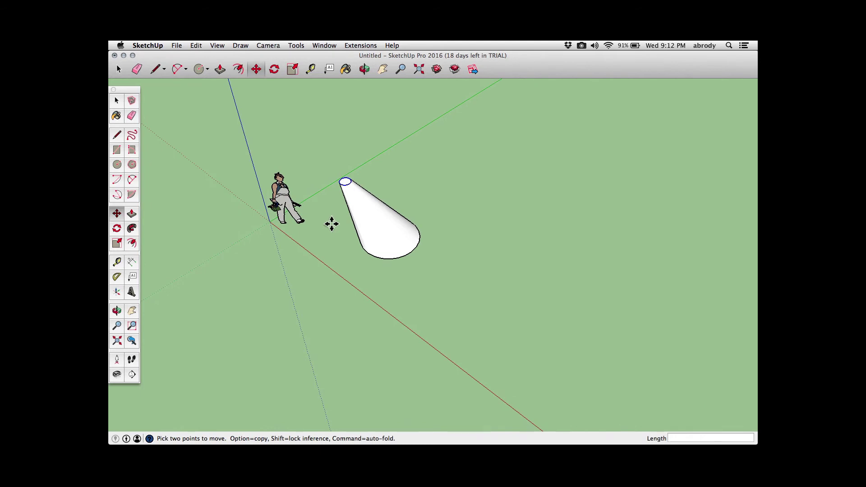
# Draw an eight-sided polygon with an inscribed radius of about 2' 4" on the ground beside the cone
pyautogui.click(132, 164)
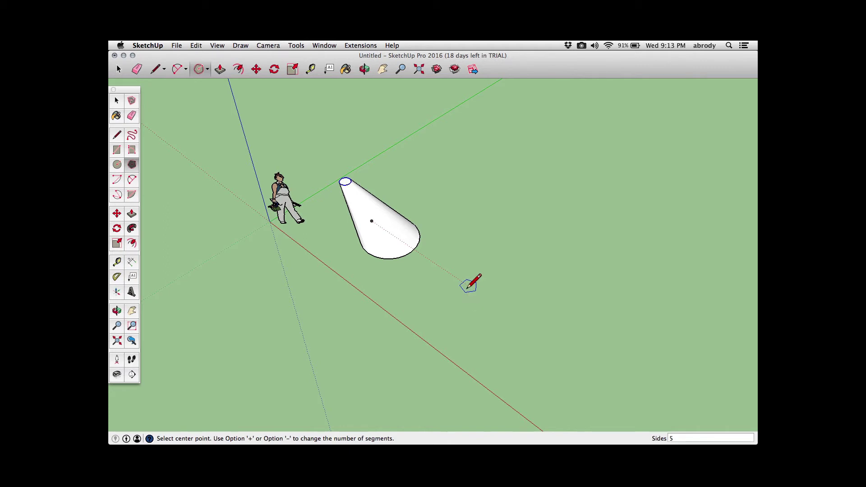
pyautogui.hotkey('alt', '+')
pyautogui.hotkey('alt', '+')
pyautogui.hotkey('alt', '+')
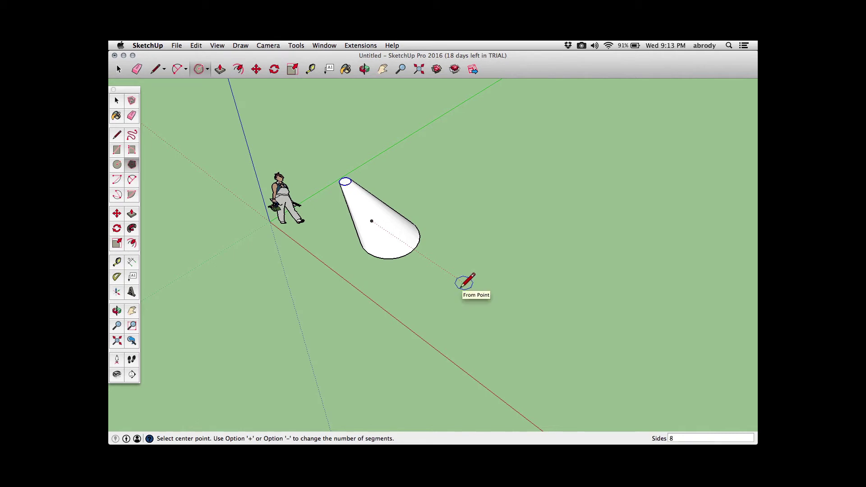
pyautogui.click(463, 282)
pyautogui.click(494, 290)
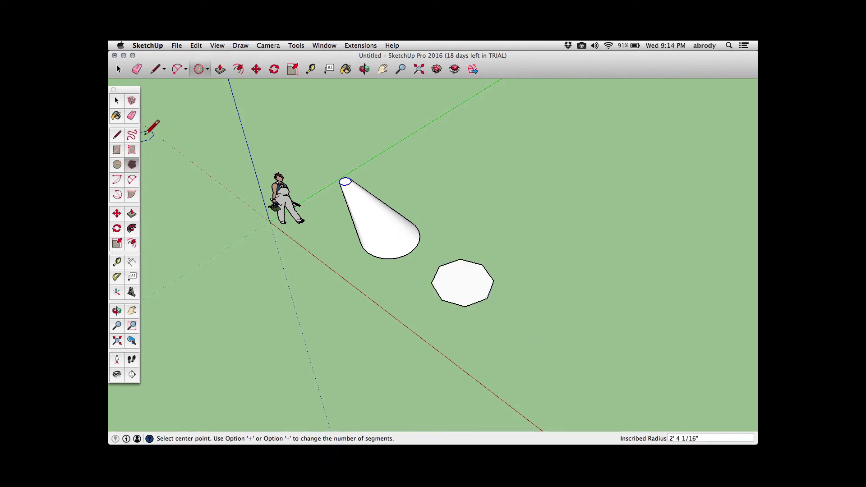
# Draw a five-sided polygon with an inscribed radius of about 3' 2" on the ground near the octagon
pyautogui.click(120, 166)
pyautogui.click(134, 165)
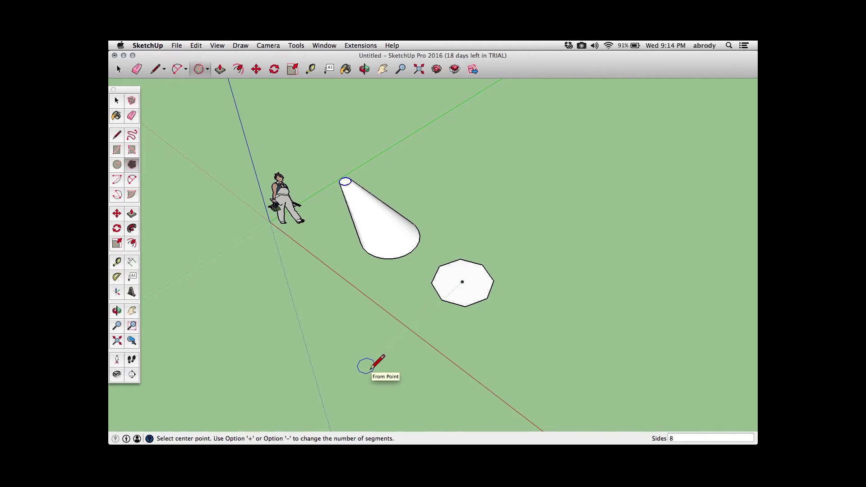
pyautogui.hotkey('alt', '-')
pyautogui.hotkey('alt', '-')
pyautogui.hotkey('alt', '-')
pyautogui.click(385, 350)
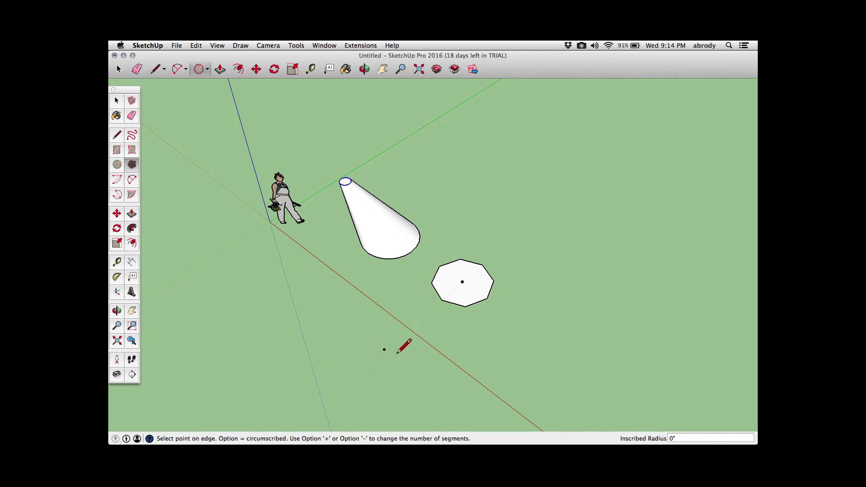
pyautogui.click(430, 360)
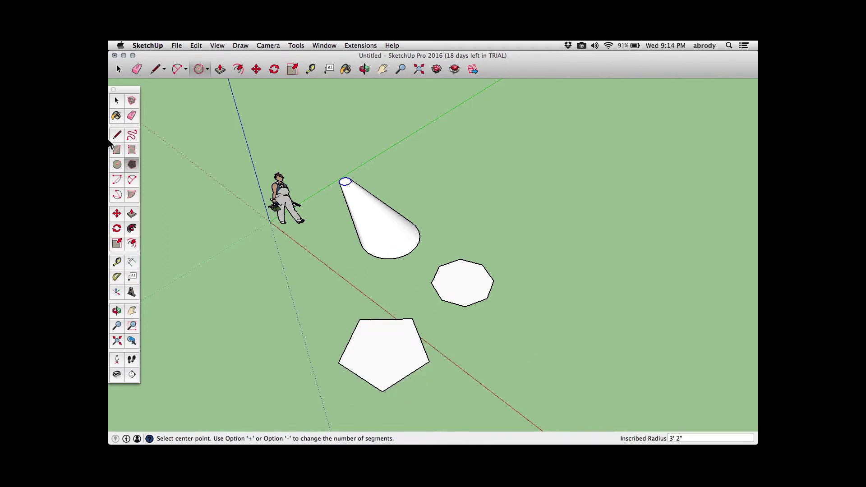
# Pull the octagon up into an eight-sided prism with Push/Pull
pyautogui.press('p')
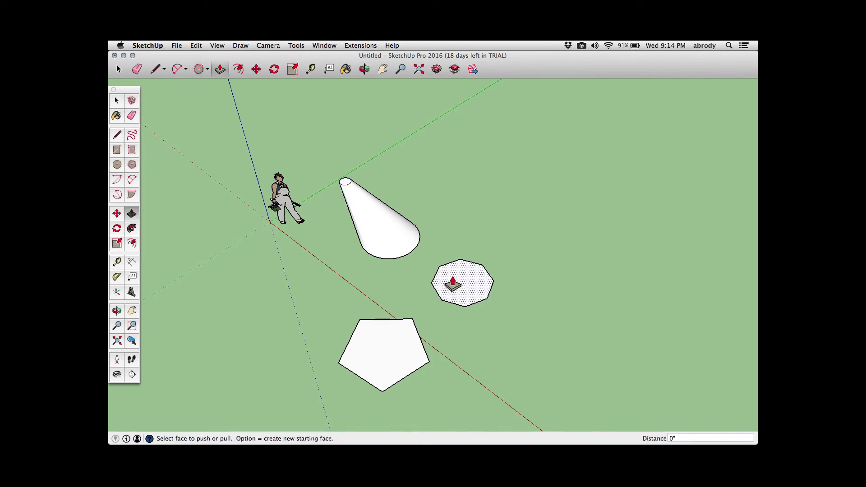
pyautogui.click(451, 283)
pyautogui.click(457, 246)
pyautogui.moveTo(456, 245); pyautogui.dragTo(364, 230, button='middle')
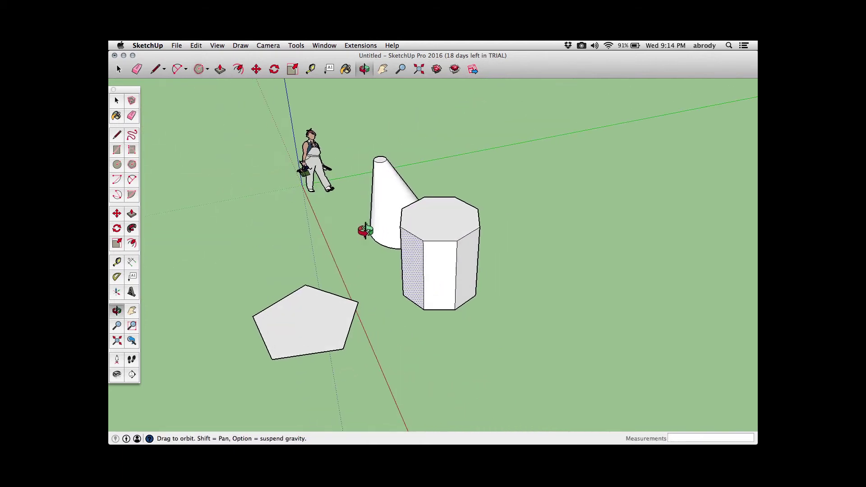
# Move the top of the octagonal prism straight down about 10" by one of its edges
pyautogui.press('space')
pyautogui.press('m')
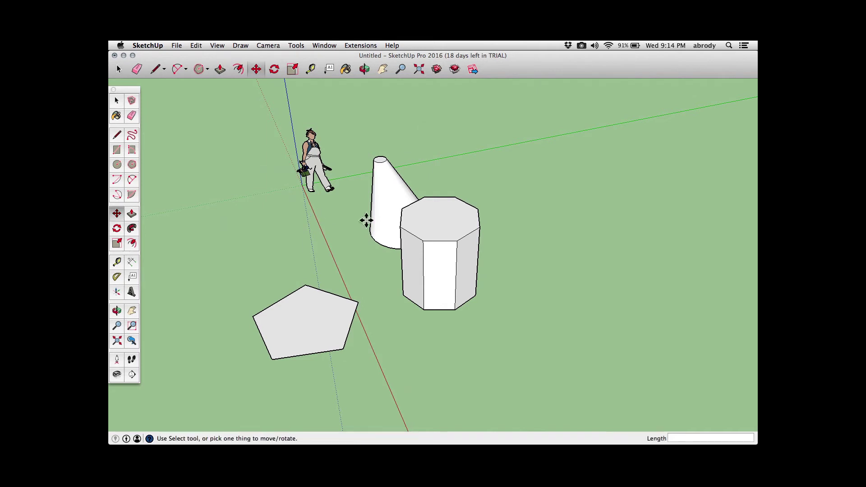
pyautogui.click(424, 241)
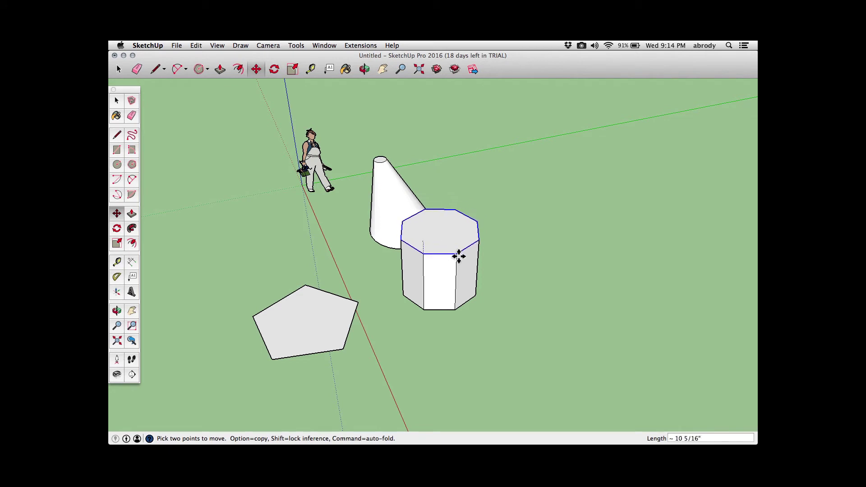
pyautogui.click(458, 253)
pyautogui.press('space')
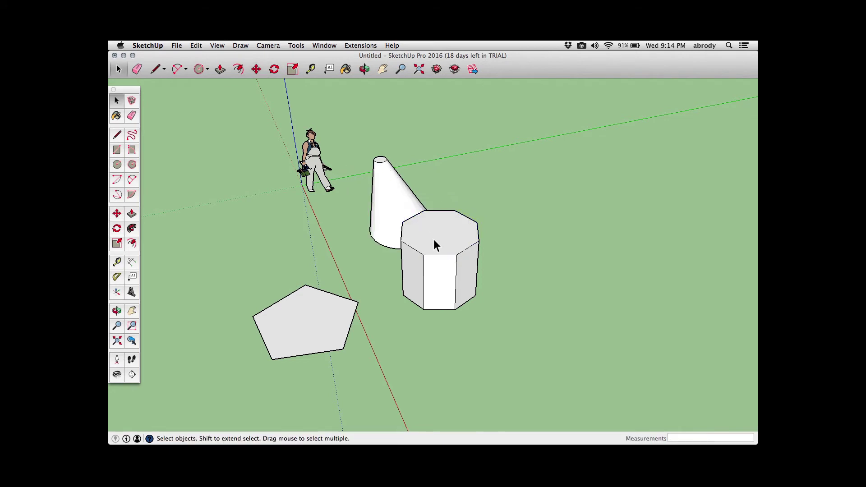
# Move the octagonal prism's top face straight up about 3' 8" to make the prism taller, and clear the selection
pyautogui.click(434, 242)
pyautogui.press('m')
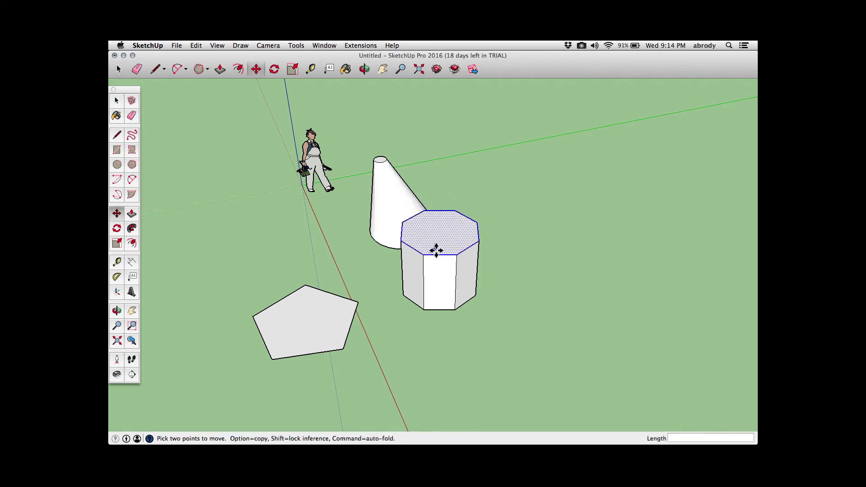
pyautogui.click(440, 246)
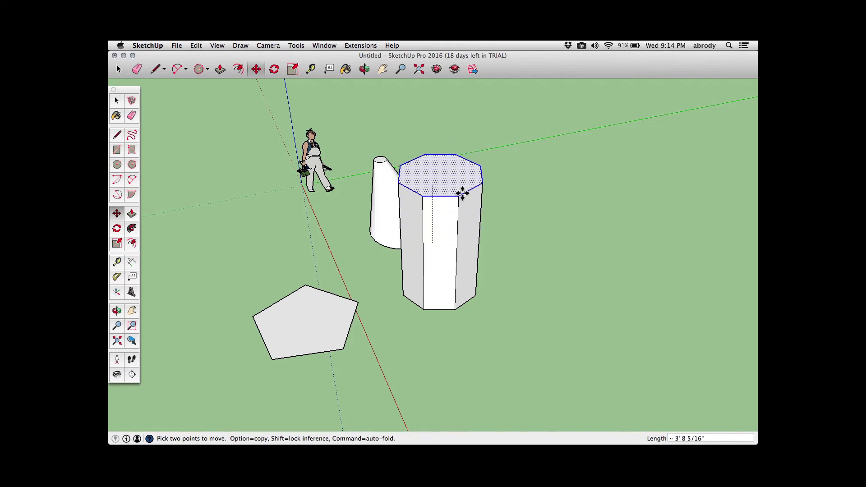
pyautogui.moveTo(413, 195); pyautogui.dragTo(447, 225, button='middle')
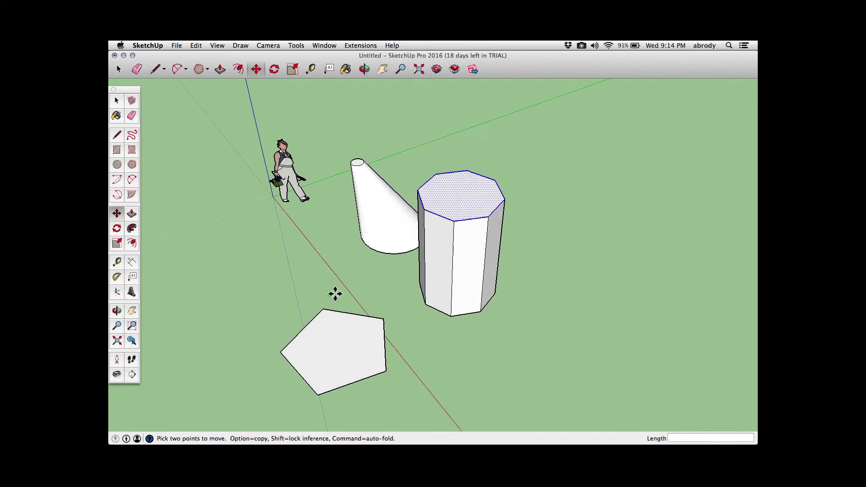
pyautogui.press('space')
pyautogui.click(340, 280)
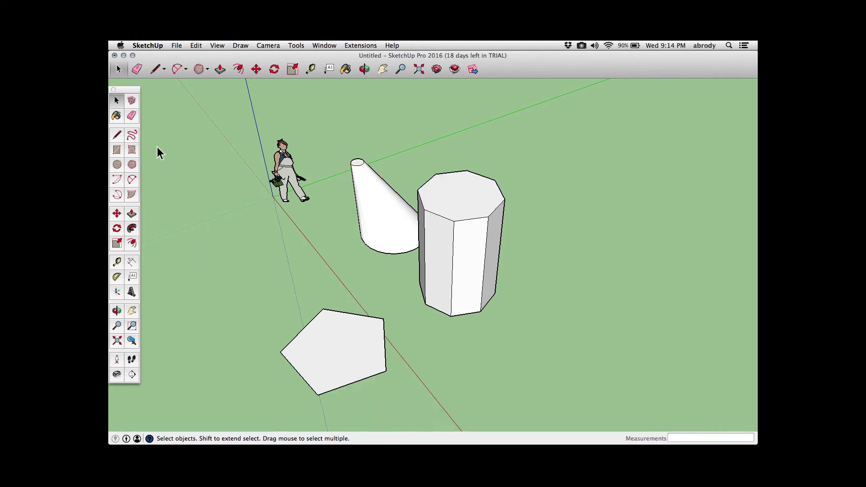
# Draw a closed, hook-shaped freehand outline on the ground in front of the figure
pyautogui.click(132, 136)
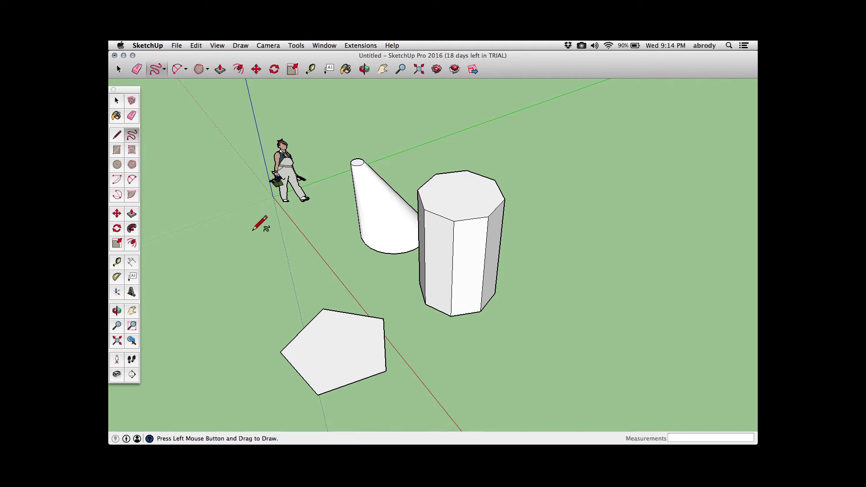
pyautogui.moveTo(206, 228)
pyautogui.mouseDown()
pyautogui.moveTo(249, 235)
pyautogui.moveTo(266, 272)
pyautogui.moveTo(232, 261)
pyautogui.moveTo(201, 275)
pyautogui.moveTo(206, 227)
pyautogui.mouseUp()
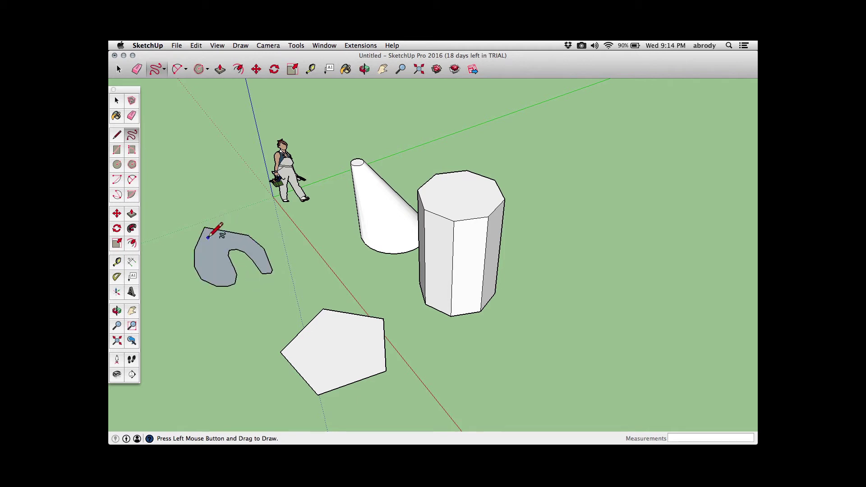
pyautogui.moveTo(213, 230); pyautogui.dragTo(251, 243, button='middle')
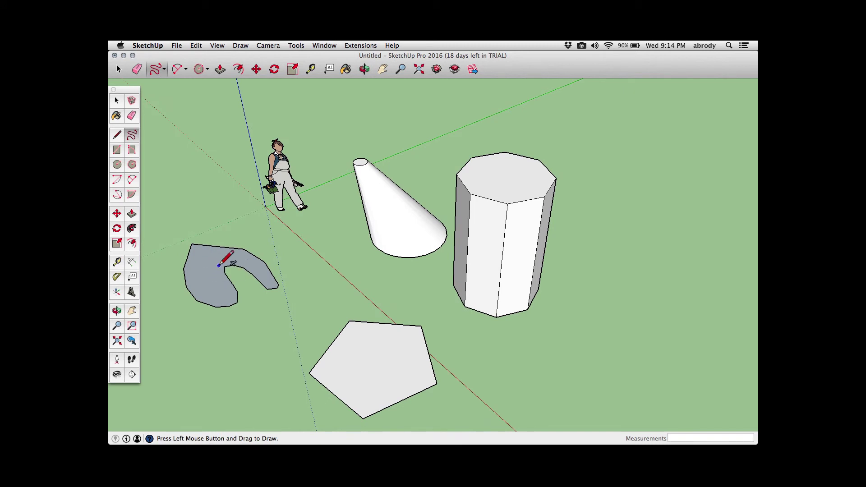
# Pull the freehand hook shape up about 4' into a curved solid
pyautogui.press('p')
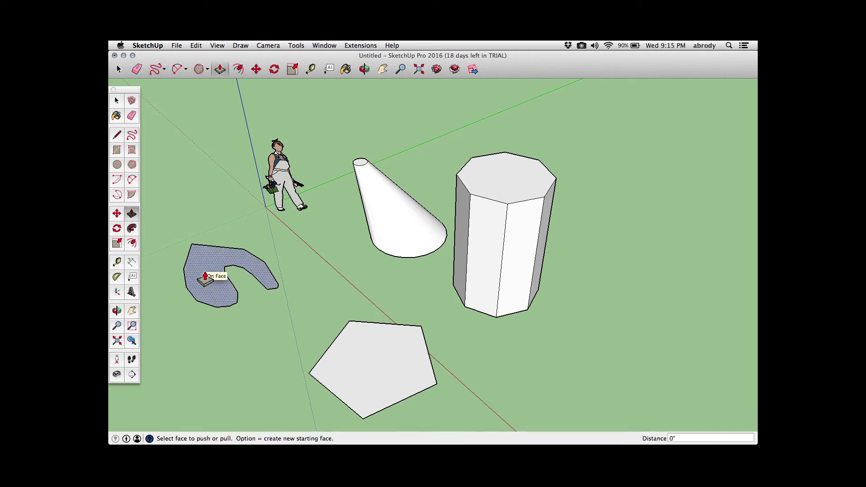
pyautogui.moveTo(207, 280); pyautogui.dragTo(197, 228)
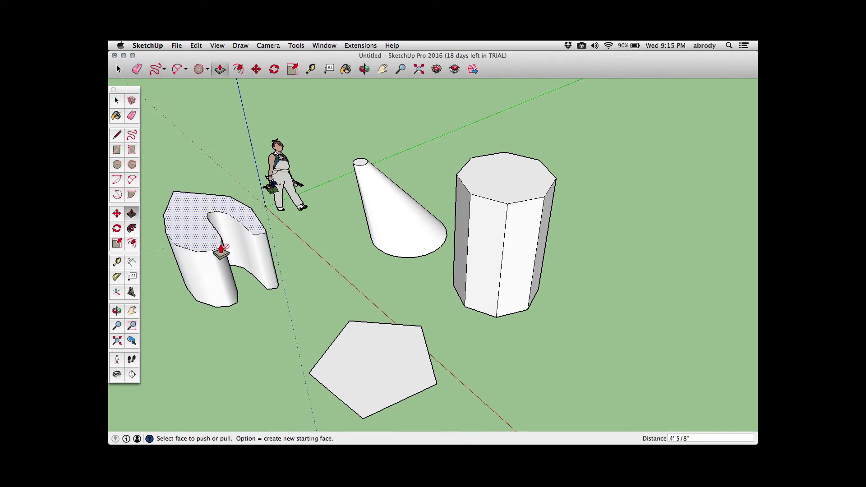
pyautogui.moveTo(253, 266); pyautogui.dragTo(376, 227, button='middle')
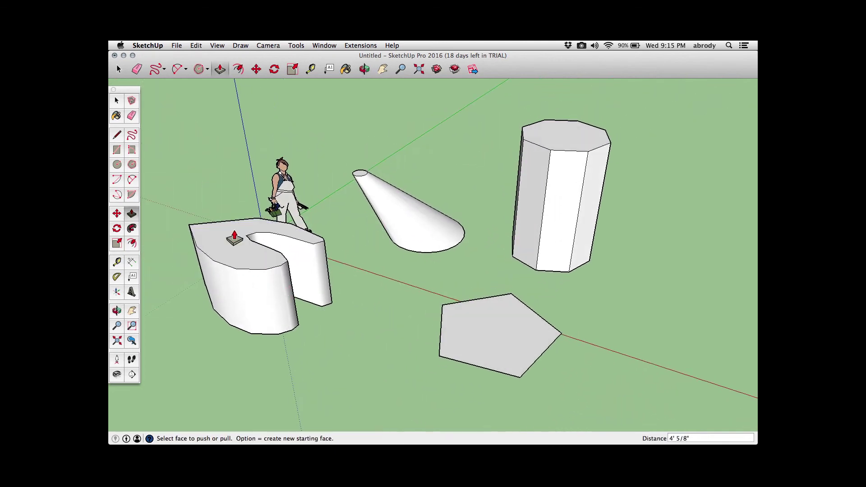
# Turn on the display of hidden geometry to reveal the facet edges of the curved solids
pyautogui.scroll(2, 279, 284)
pyautogui.scroll(2, 280, 284)
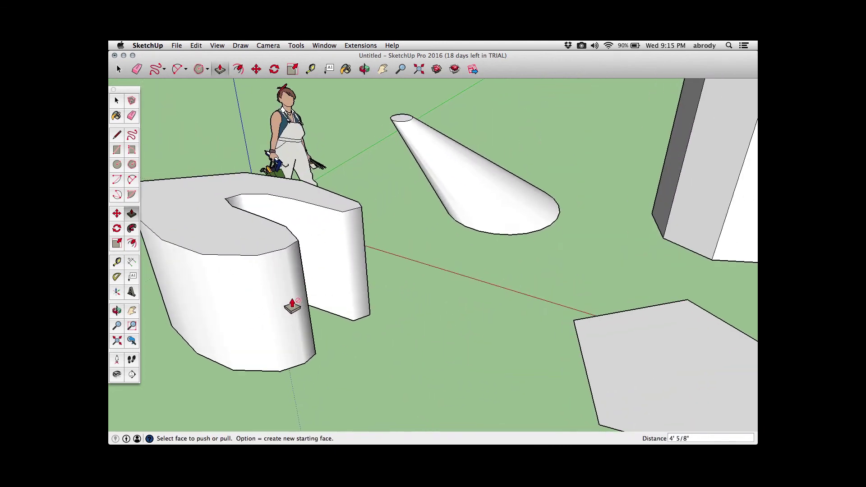
pyautogui.scroll(-2, 262, 285)
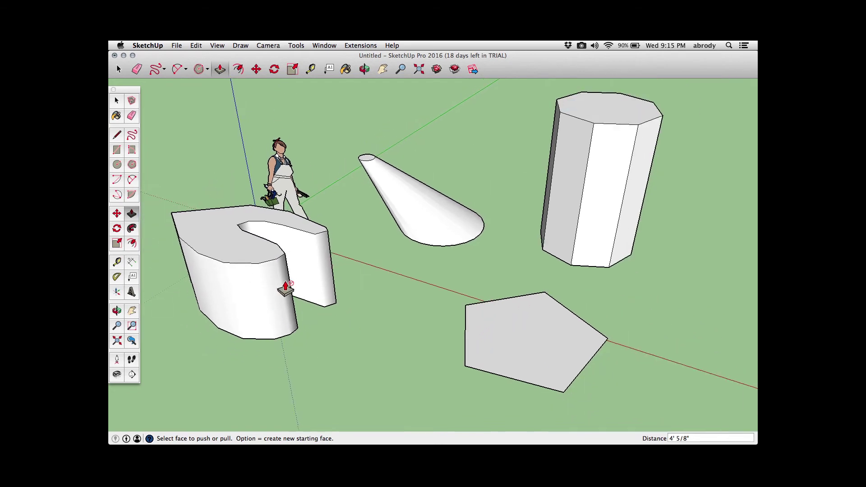
pyautogui.scroll(5, 234, 270)
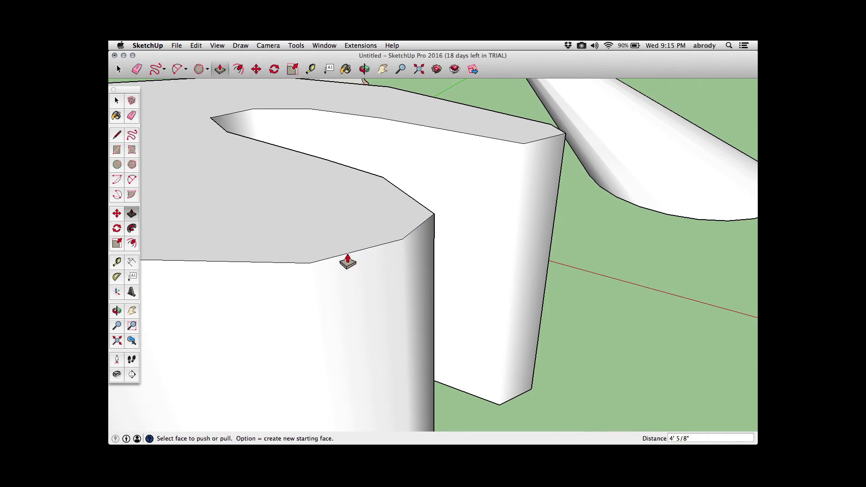
pyautogui.scroll(-5, 361, 244)
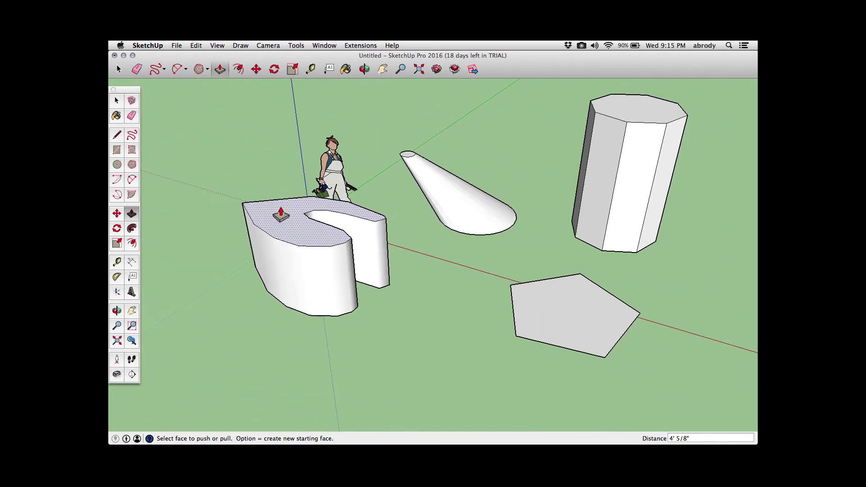
pyautogui.click(196, 46)
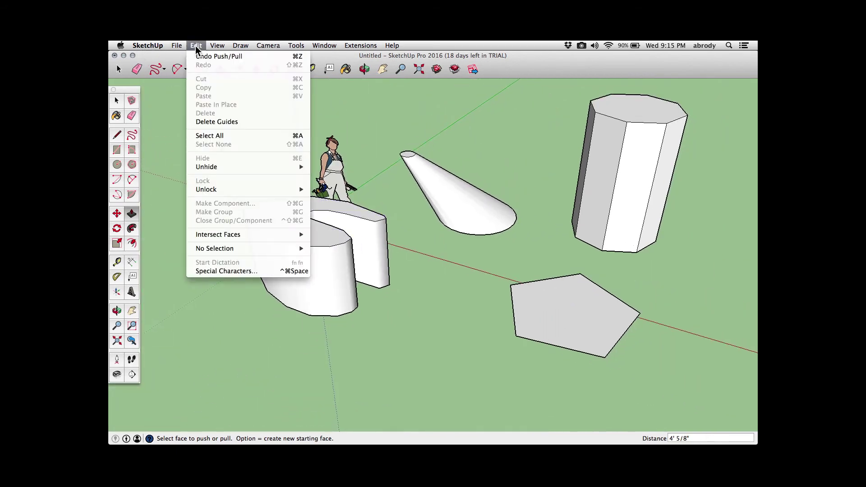
pyautogui.moveTo(218, 47)
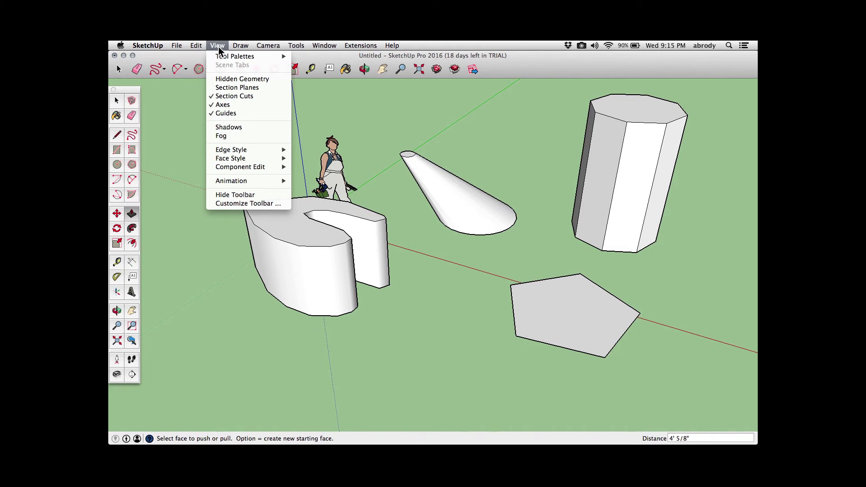
pyautogui.click(228, 78)
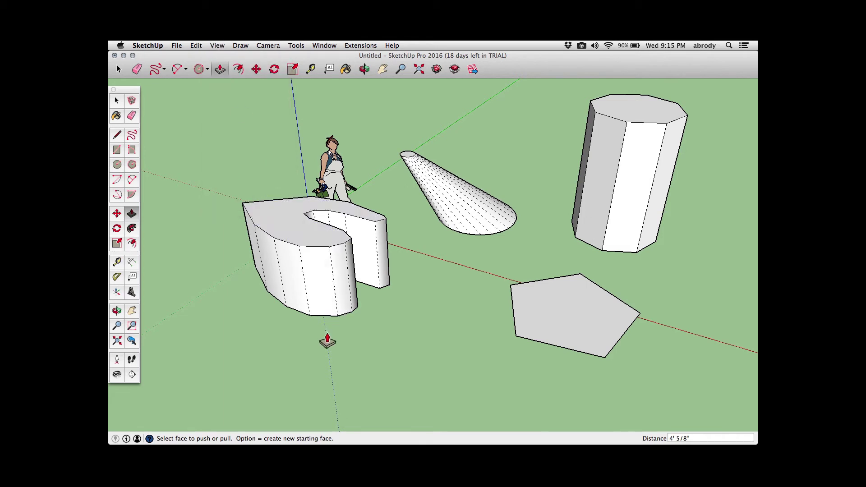
# Pull four separate facets of the freehand solid outward, including ones by about 1' 10", 1' 4" and 2' 6"
pyautogui.scroll(5, 316, 283)
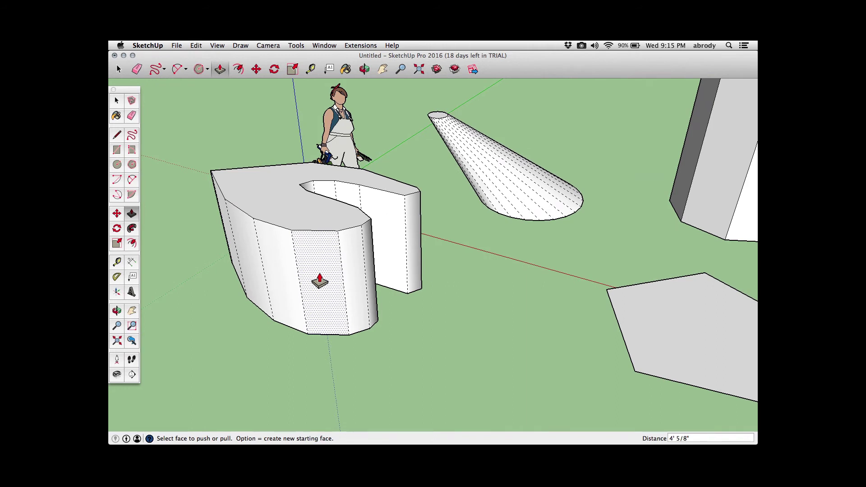
pyautogui.moveTo(320, 282); pyautogui.dragTo(322, 325)
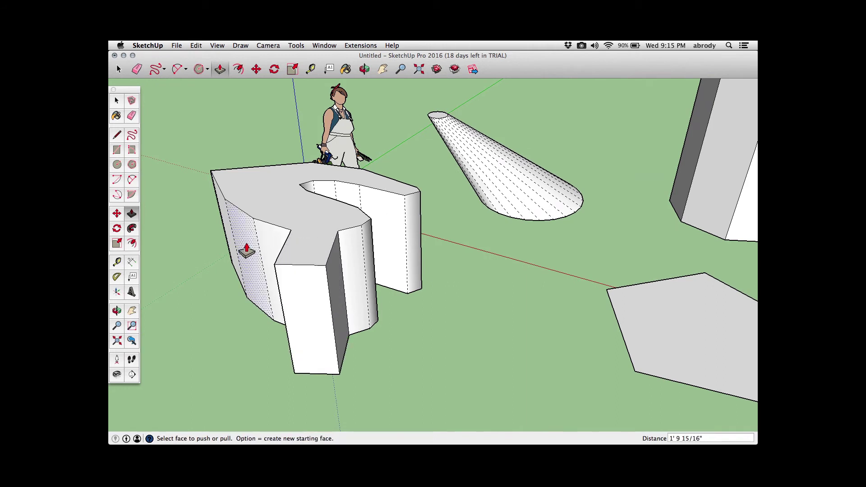
pyautogui.moveTo(247, 251); pyautogui.dragTo(215, 285)
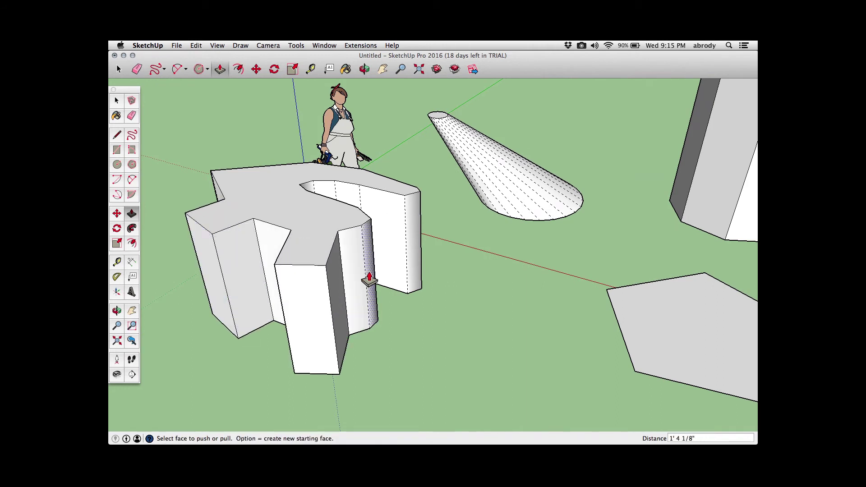
pyautogui.moveTo(369, 280); pyautogui.dragTo(397, 288)
pyautogui.moveTo(409, 226); pyautogui.dragTo(434, 263)
# Draw a small rectangle on the open ground in front of the freehand solid and the pentagon
pyautogui.moveTo(188, 195); pyautogui.dragTo(180, 246, button='middle')
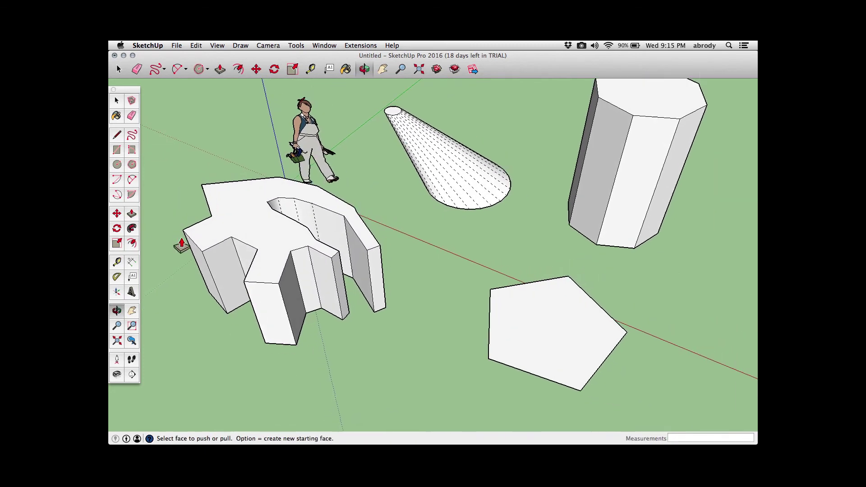
pyautogui.scroll(-3, 277, 255)
pyautogui.keyDown('shift'); pyautogui.moveTo(276, 256); pyautogui.dragTo(258, 207, button='middle'); pyautogui.keyUp('shift')
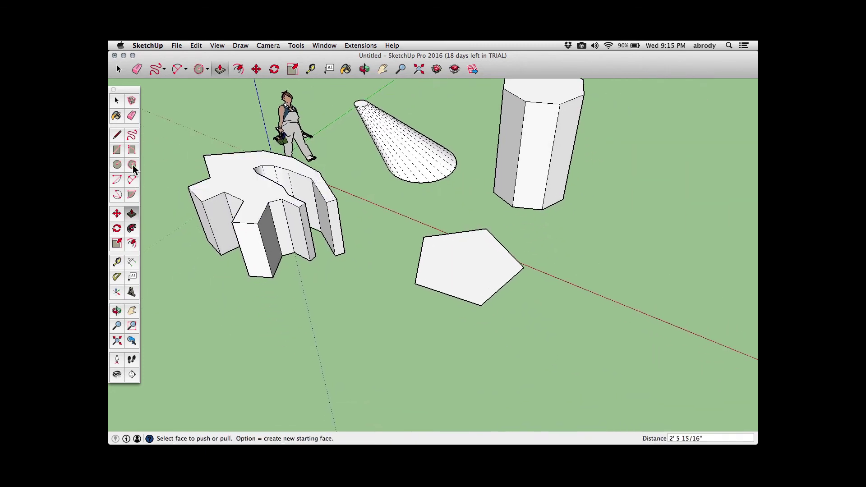
pyautogui.click(117, 149)
pyautogui.click(331, 339)
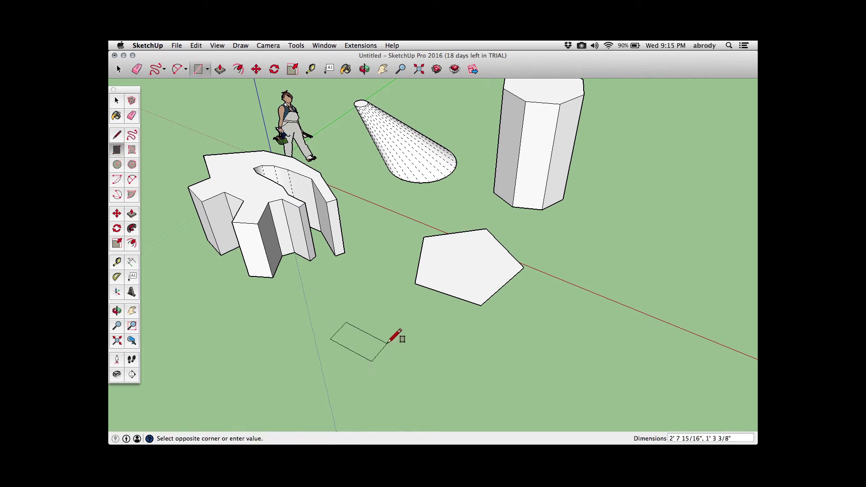
pyautogui.click(403, 333)
# Pull the small rectangle up into a box with Push/Pull
pyautogui.press('p')
pyautogui.moveTo(377, 348); pyautogui.dragTo(368, 296)
pyautogui.moveTo(371, 346); pyautogui.dragTo(350, 286, button='middle')
# Push the box's top face down about 1' 6" and pull its lighter front side out about 8"
pyautogui.moveTo(352, 278); pyautogui.dragTo(359, 303)
pyautogui.scroll(5, 356, 307)
pyautogui.moveTo(356, 310); pyautogui.dragTo(325, 292, button='middle')
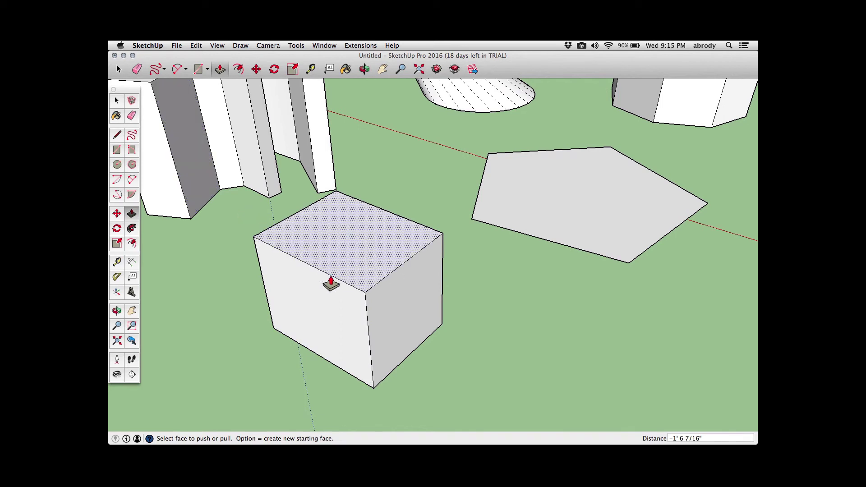
pyautogui.moveTo(331, 296); pyautogui.dragTo(307, 319)
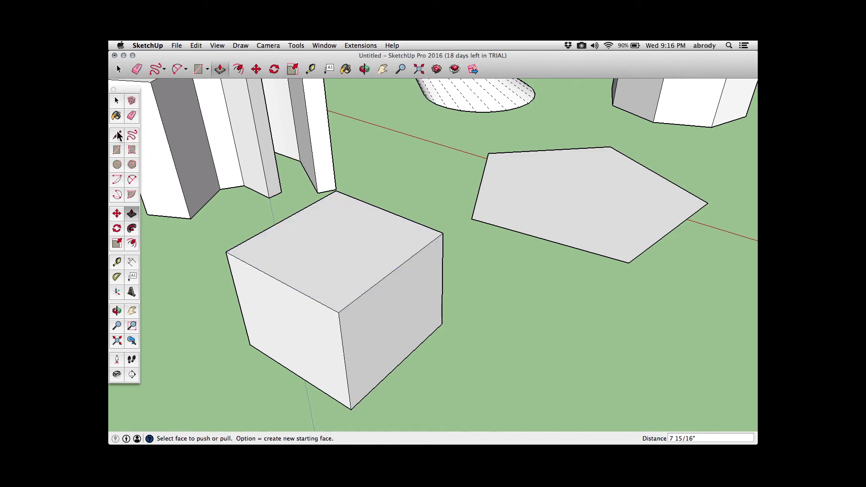
# Draw an upright rectangle about 2' 2 5/8" by 5 7/8" on the box's darker side, starting at the nearest bottom corner
pyautogui.click(116, 150)
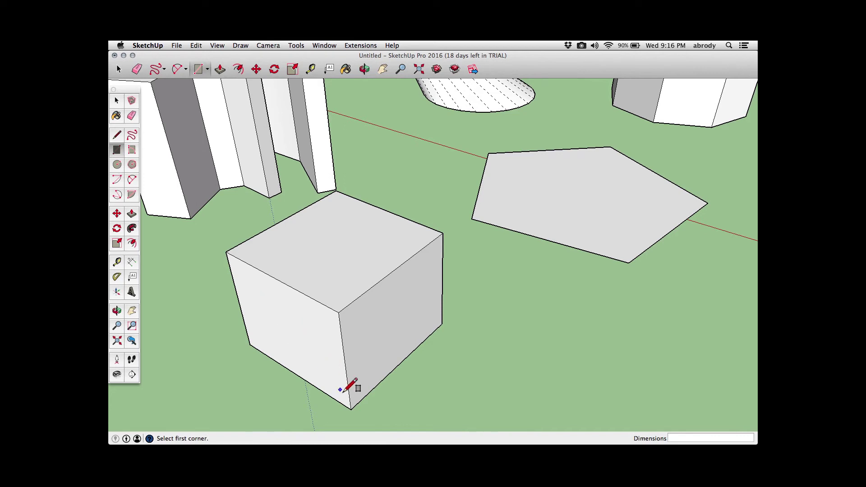
pyautogui.click(351, 409)
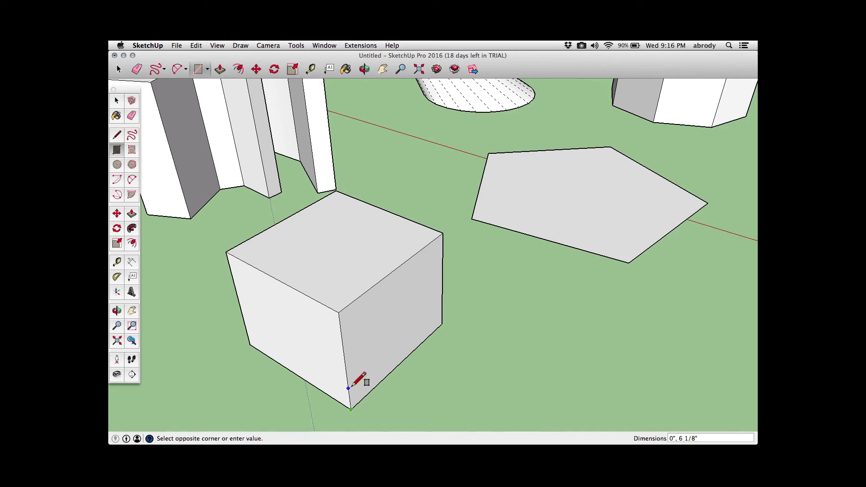
pyautogui.click(360, 310)
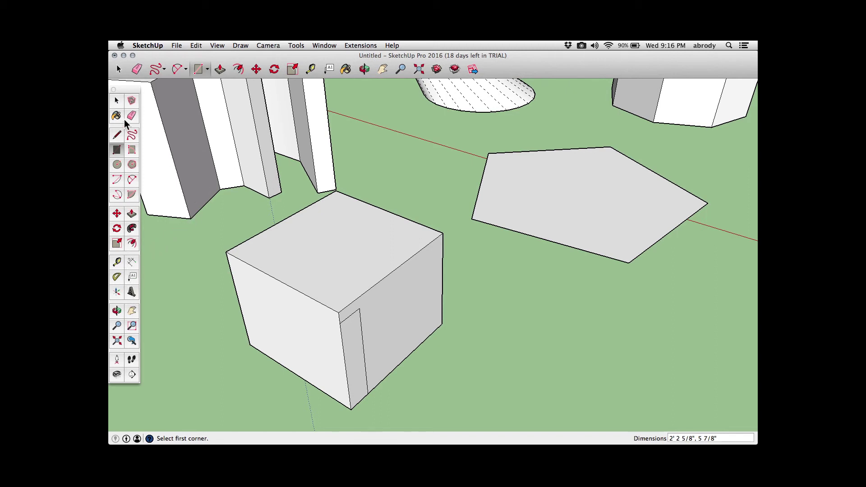
# Use Follow Me to run the narrow rectangle around the box's top perimeter, cutting away the sides below a thin overhanging slab
pyautogui.click(130, 230)
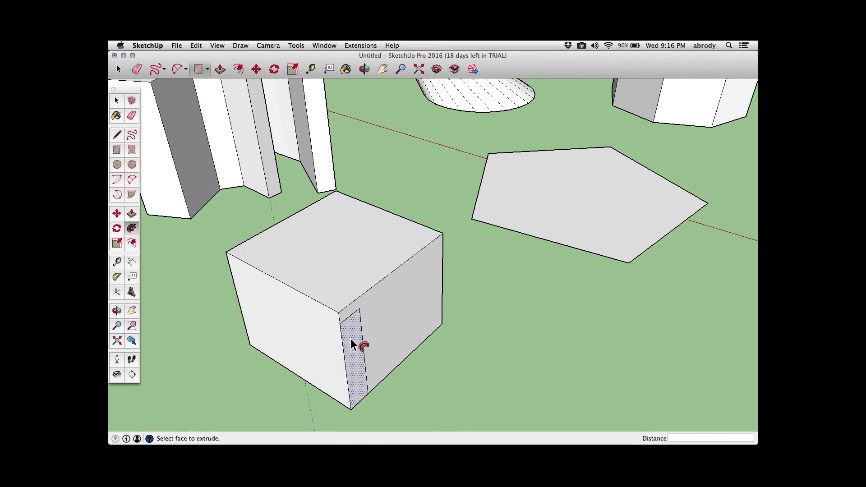
pyautogui.moveTo(353, 345); pyautogui.dragTo(312, 224)
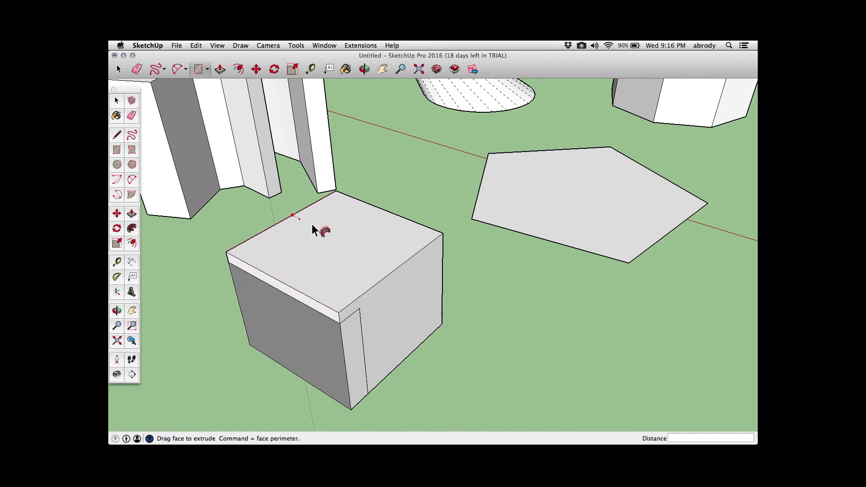
pyautogui.click(342, 237)
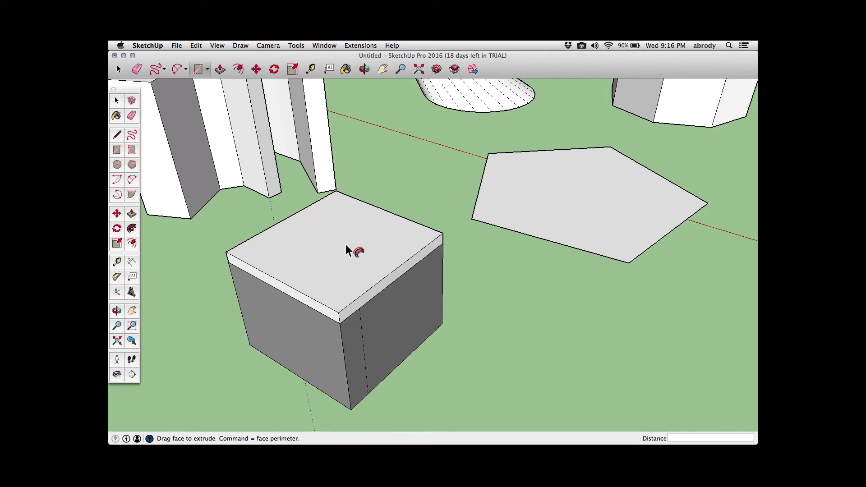
pyautogui.click(345, 244)
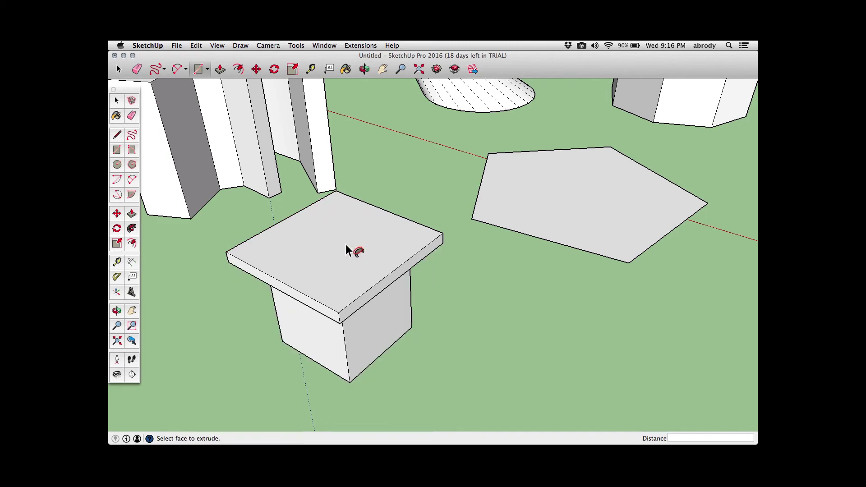
# Delete the flat pentagon face lying behind the cylinder
pyautogui.moveTo(348, 278)
pyautogui.mouseDown(button='middle')
pyautogui.moveTo(343, 251)
pyautogui.moveTo(402, 271)
pyautogui.moveTo(332, 245)
pyautogui.moveTo(334, 212)
pyautogui.moveTo(427, 256)
pyautogui.moveTo(443, 296)
pyautogui.moveTo(365, 236)
pyautogui.moveTo(332, 256)
pyautogui.moveTo(336, 267)
pyautogui.mouseUp(button='middle')
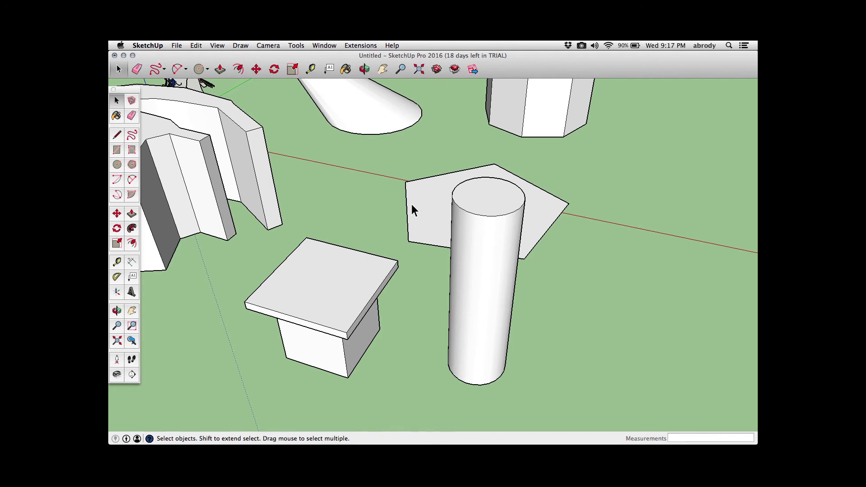
pyautogui.click(431, 213)
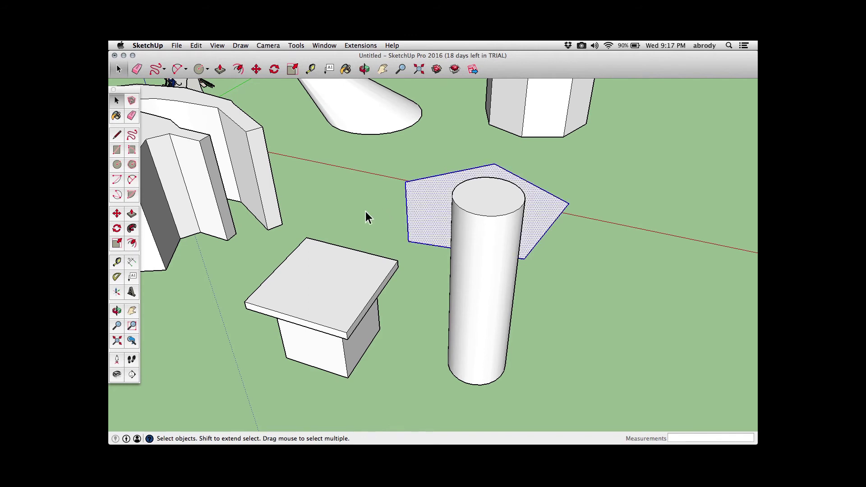
pyautogui.press('Delete')
# Make a group of the whole cylinder and a second group of the slab-topped box
pyautogui.moveTo(207, 289); pyautogui.dragTo(236, 289, button='middle')
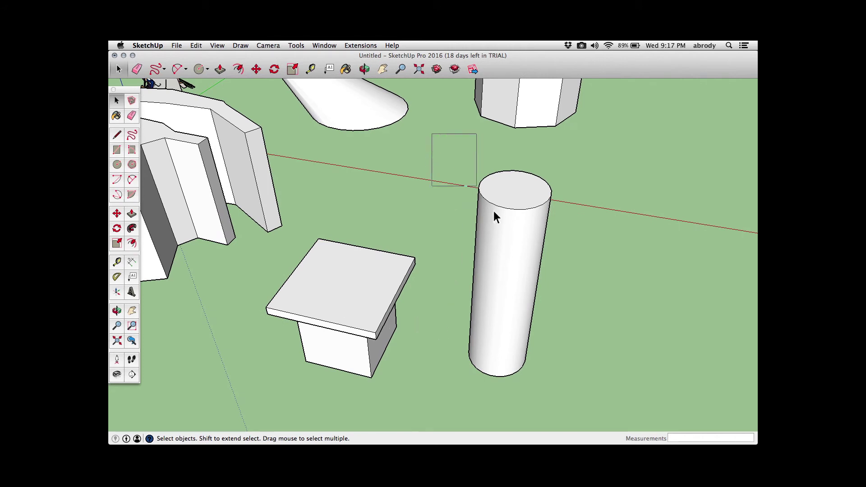
pyautogui.moveTo(494, 210); pyautogui.dragTo(600, 397)
pyautogui.rightClick(496, 272)
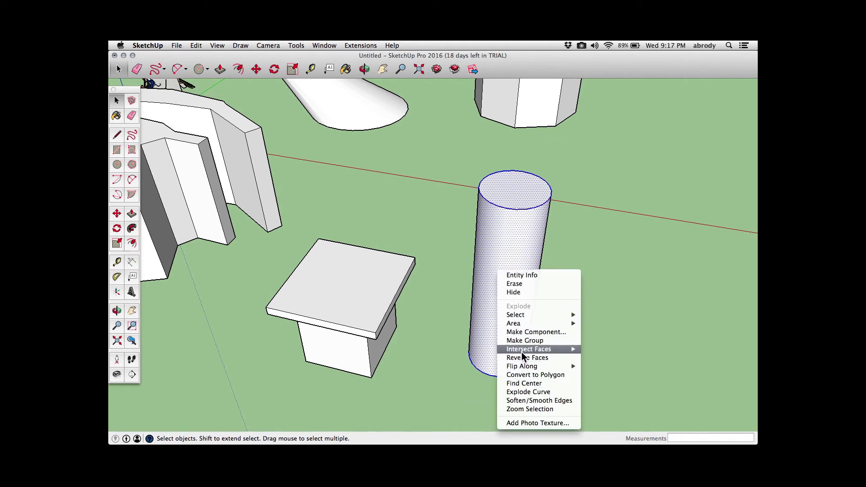
pyautogui.click(521, 340)
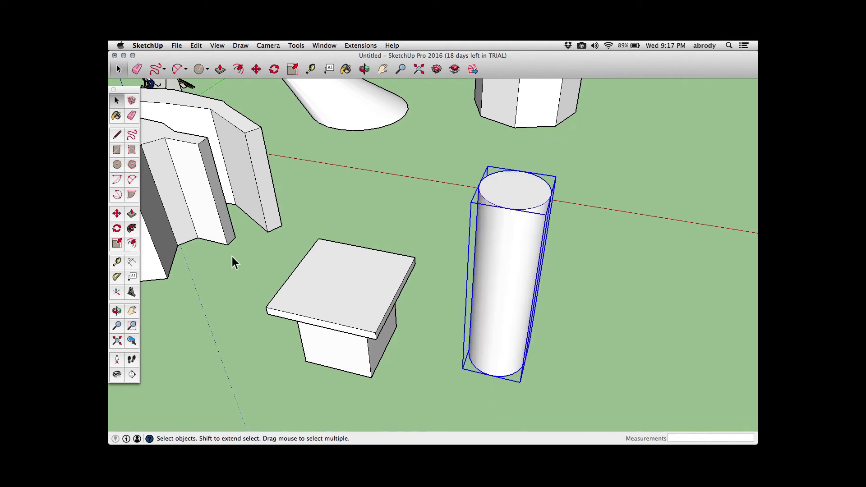
pyautogui.moveTo(246, 228); pyautogui.dragTo(427, 400)
pyautogui.rightClick(359, 310)
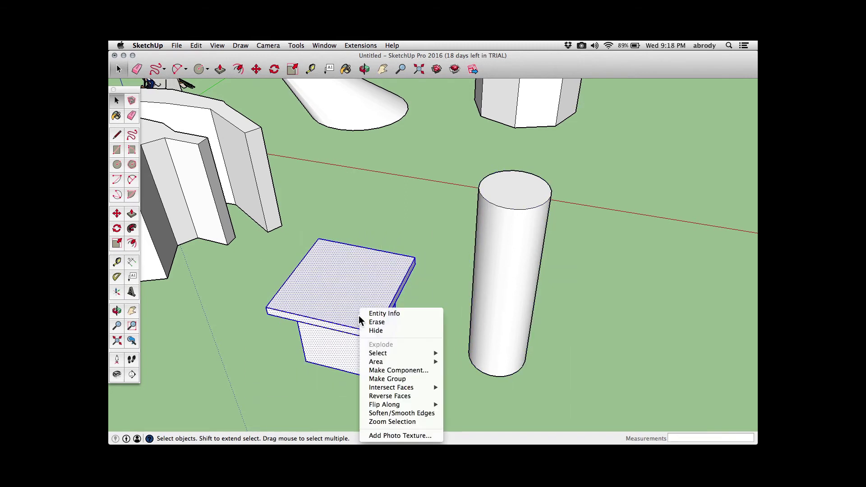
pyautogui.click(386, 379)
# Copy the cylinder about 3' 13/16" toward the slab-topped box so that the copy cuts into the slab's nearest rear corner
pyautogui.click(465, 368)
pyautogui.click(475, 352)
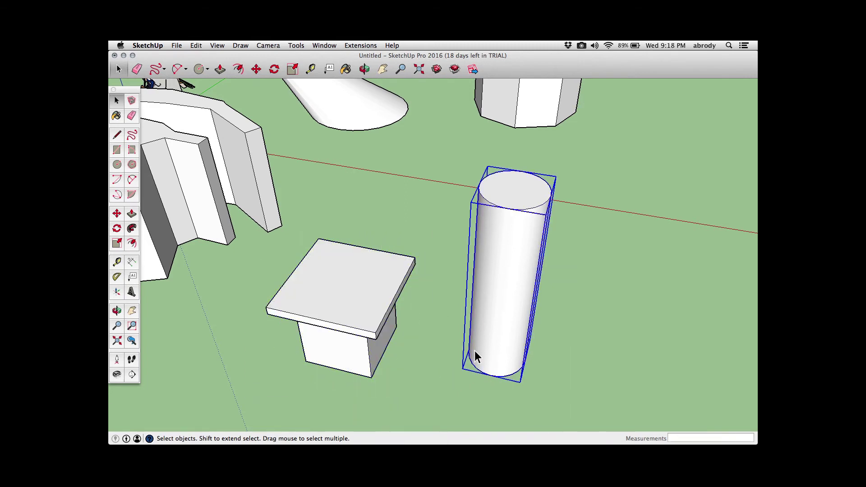
pyautogui.press('m')
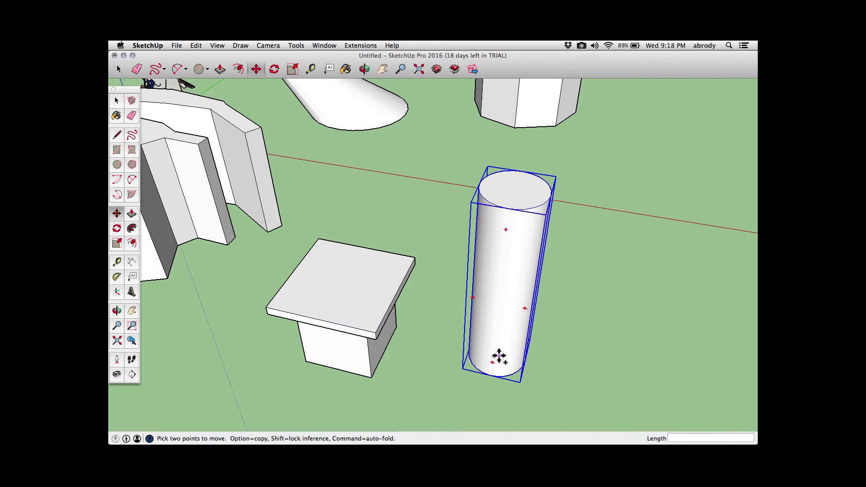
pyautogui.click(500, 360)
pyautogui.press('alt')
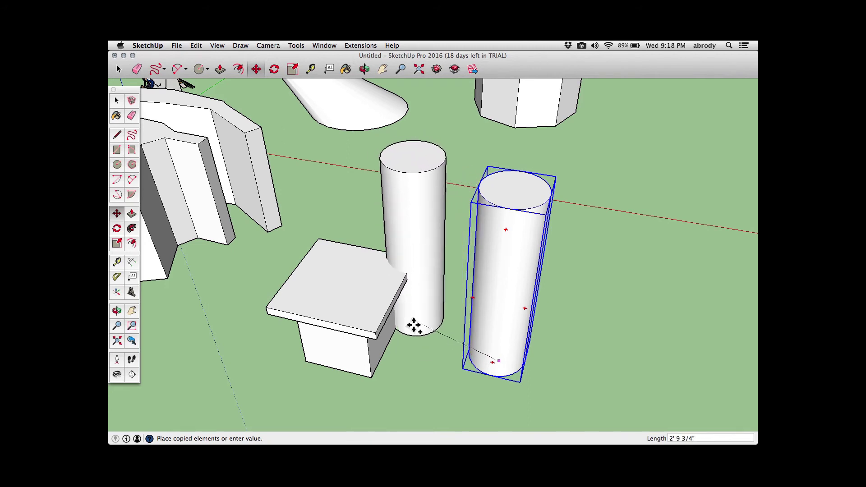
pyautogui.click(403, 324)
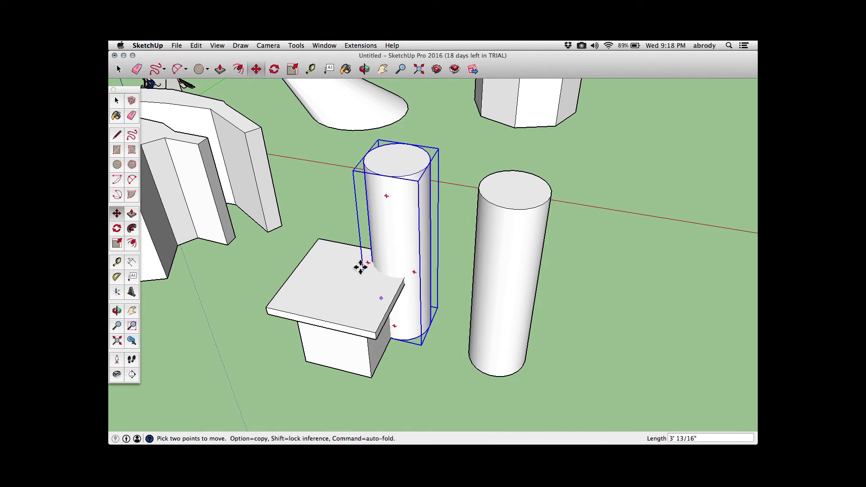
# Subtract the copied cylinder from the slab-topped box with the solid Subtract operation
pyautogui.click(325, 45)
pyautogui.moveTo(297, 46)
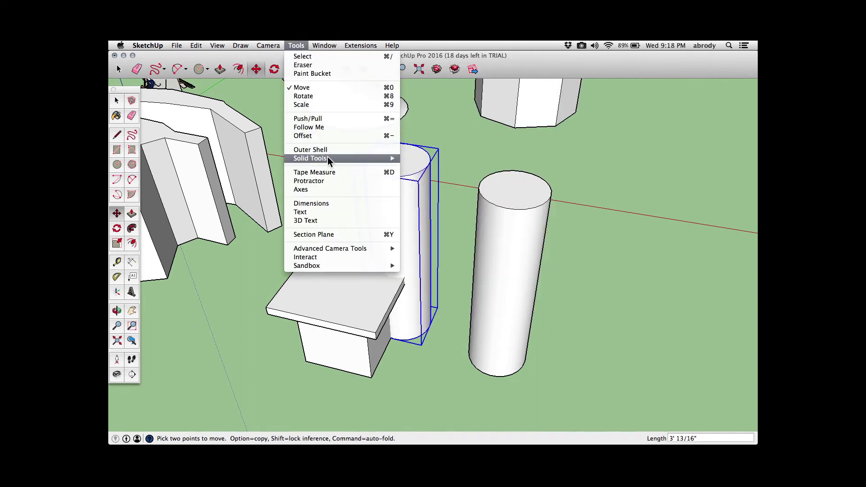
pyautogui.moveTo(328, 160)
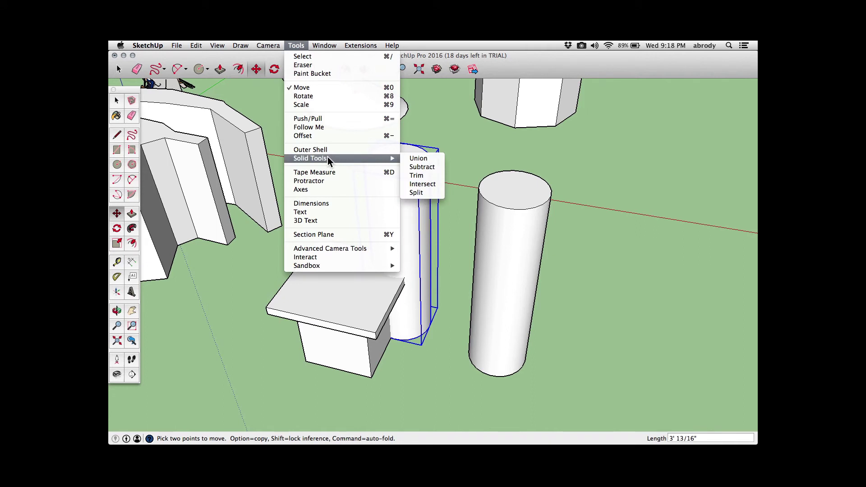
pyautogui.click(415, 168)
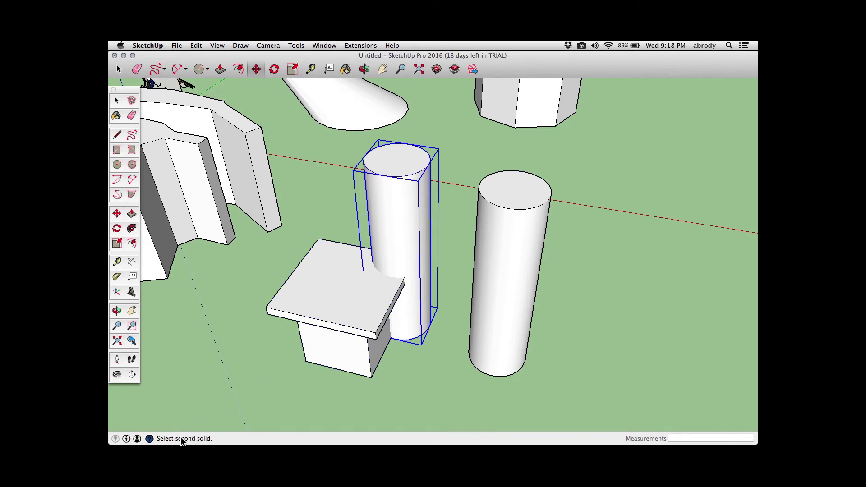
pyautogui.click(341, 297)
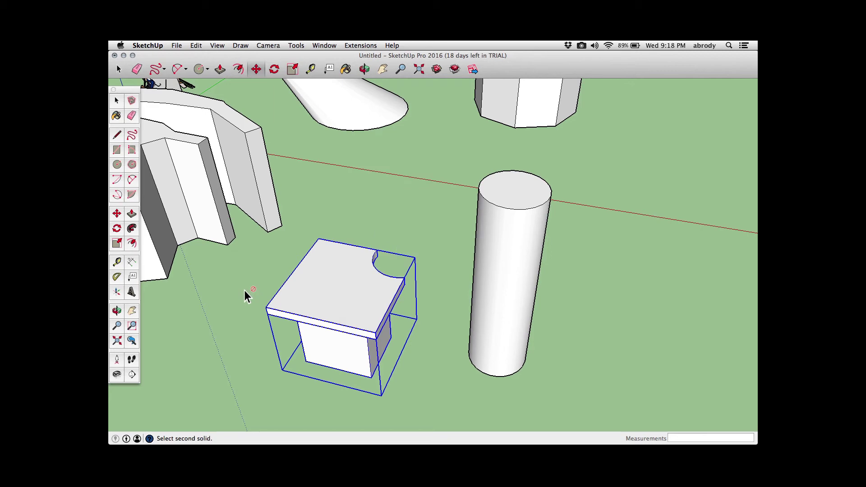
# Move the remaining cylinder about 5' 10" onto the box corner diagonally opposite the curved notch, overlapping both slab and base
pyautogui.moveTo(400, 366); pyautogui.dragTo(460, 361, button='middle')
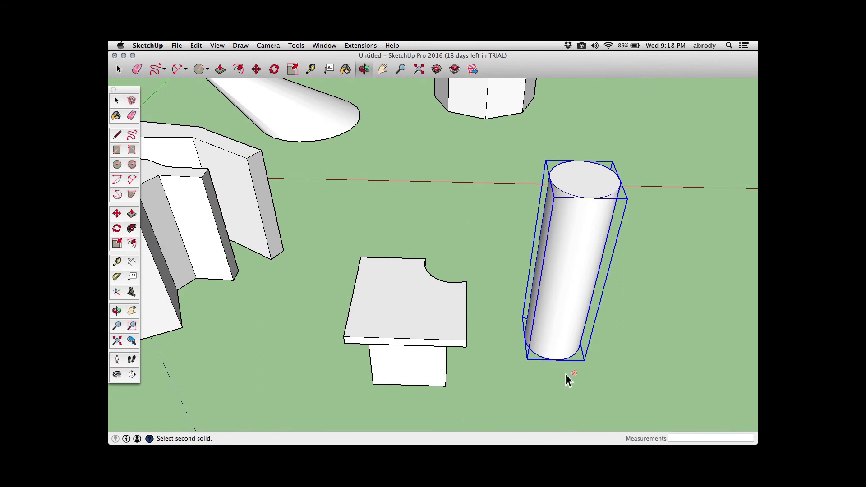
pyautogui.click(117, 70)
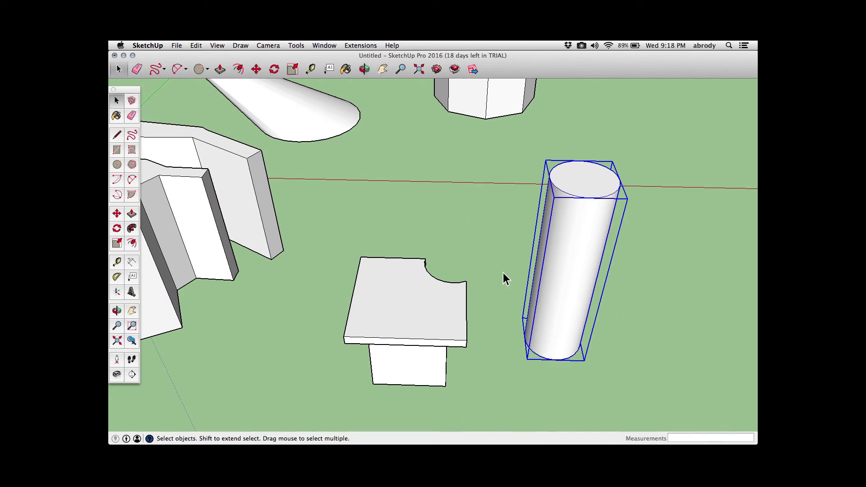
pyautogui.press('m')
pyautogui.click(563, 319)
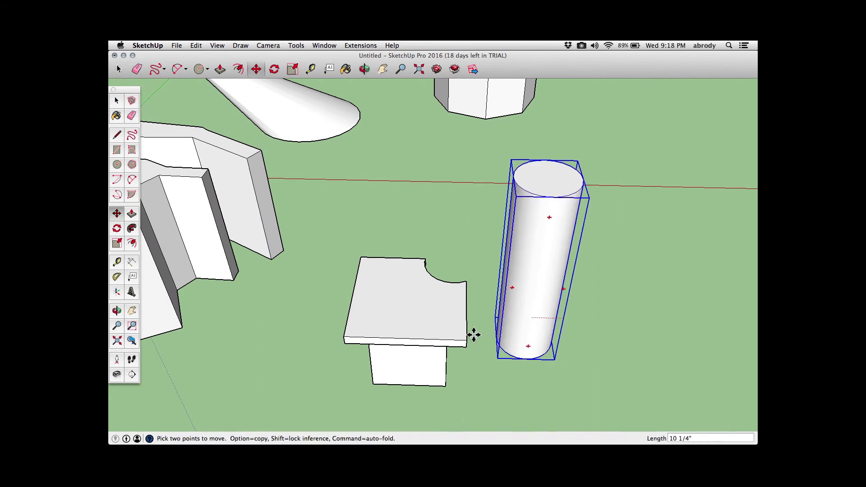
pyautogui.click(348, 371)
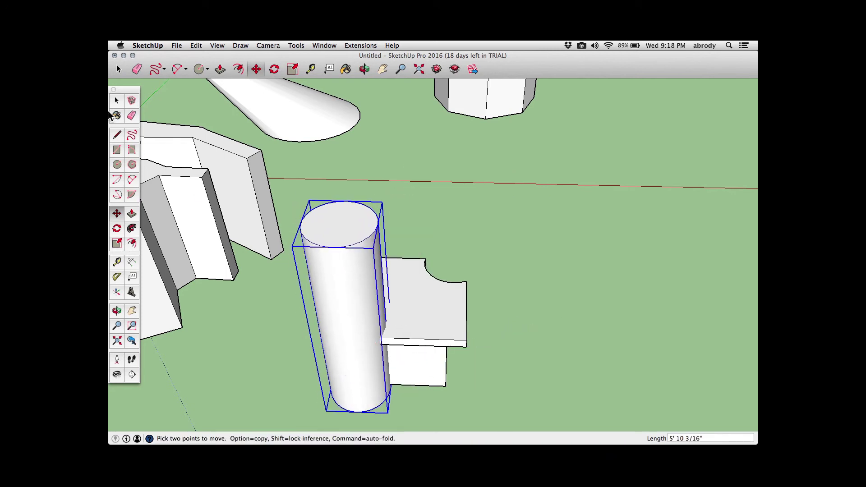
# Subtract the overlapping cylinder from the slab-topped box to cut a second curved corner notch
pyautogui.click(296, 45)
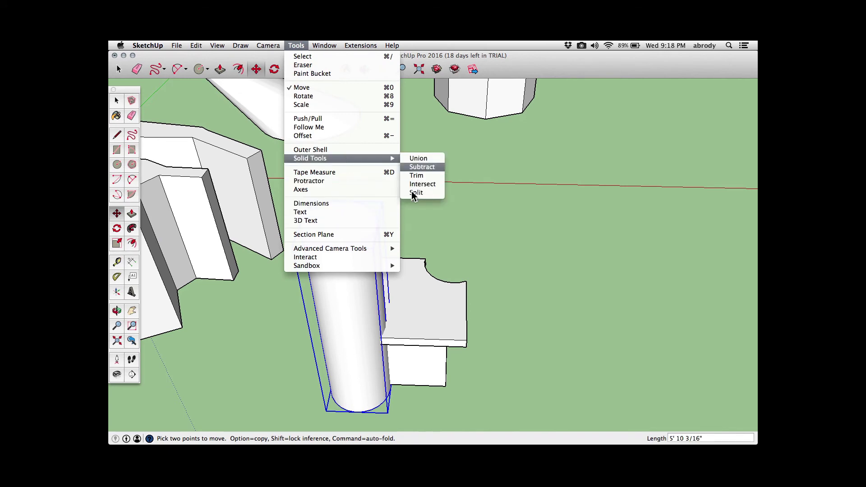
pyautogui.click(422, 167)
pyautogui.click(419, 337)
pyautogui.moveTo(417, 332)
pyautogui.mouseDown(button='middle')
pyautogui.moveTo(419, 315)
pyautogui.moveTo(327, 323)
pyautogui.moveTo(352, 298)
pyautogui.moveTo(425, 304)
pyautogui.moveTo(441, 280)
pyautogui.moveTo(458, 275)
pyautogui.mouseUp(button='middle')
pyautogui.scroll(5, 383, 313)
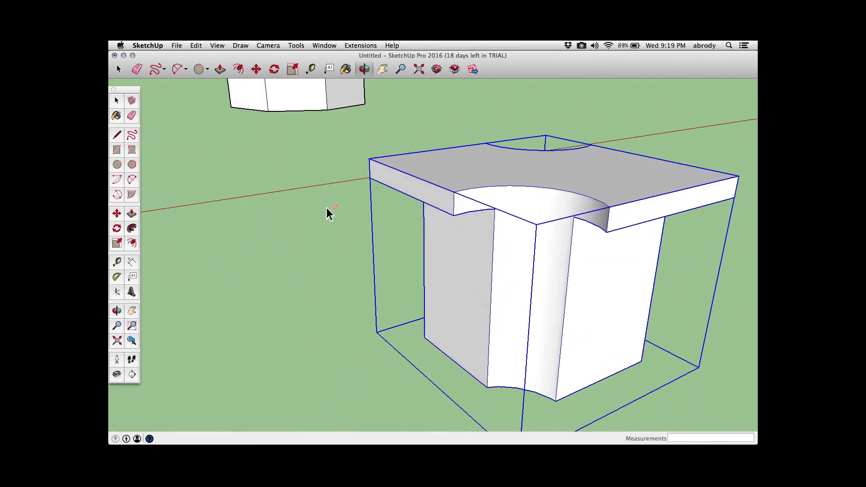
# Open the notched group for editing and pull the slab's narrow side face beside the larger notch out about 3 3/16"
pyautogui.press('space')
pyautogui.click(339, 213)
pyautogui.click(504, 228)
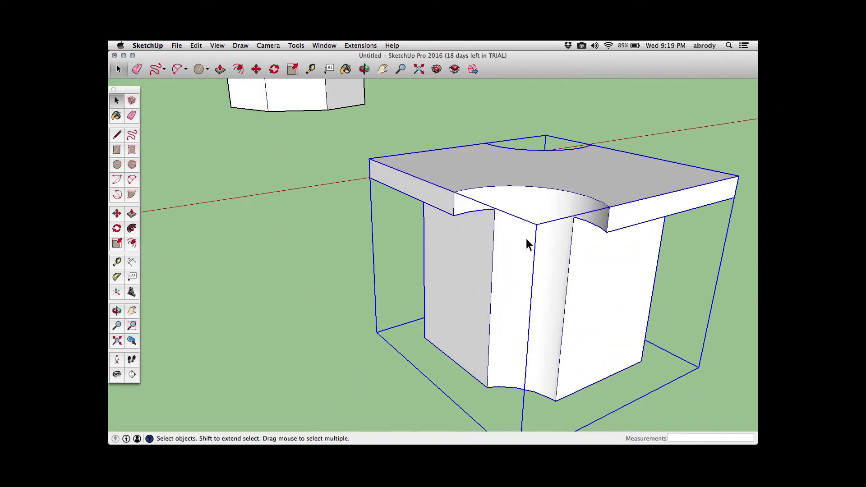
pyautogui.doubleClick(523, 209)
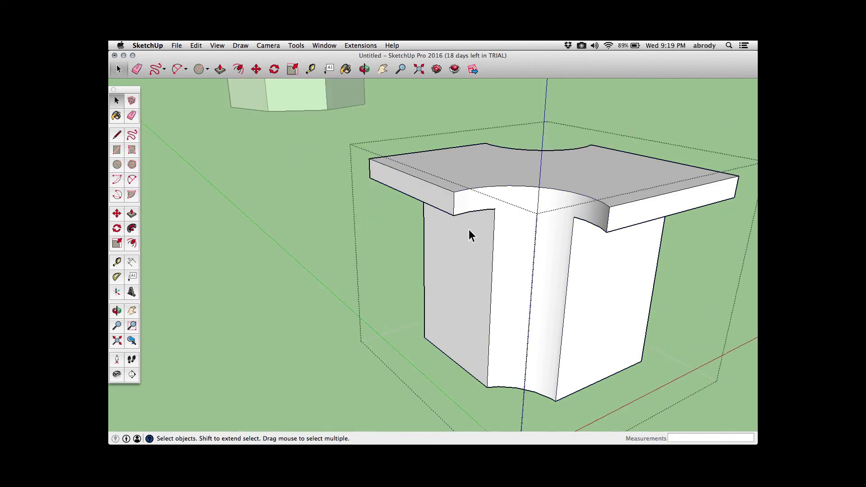
pyautogui.moveTo(470, 235); pyautogui.dragTo(469, 257, button='middle')
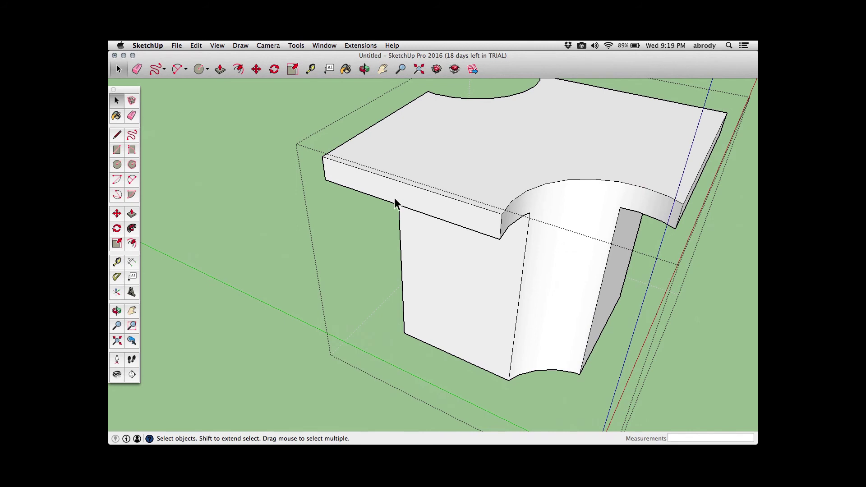
pyautogui.click(340, 163)
pyautogui.click(352, 185)
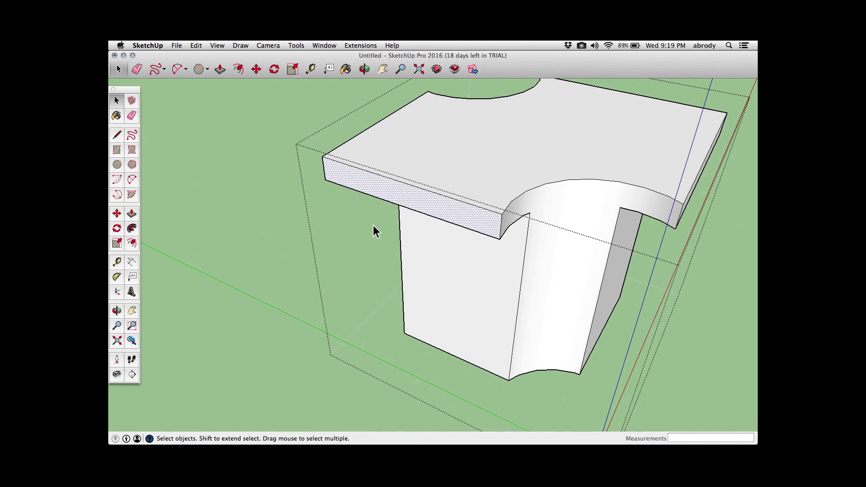
pyautogui.press('p')
pyautogui.moveTo(390, 198); pyautogui.dragTo(381, 219)
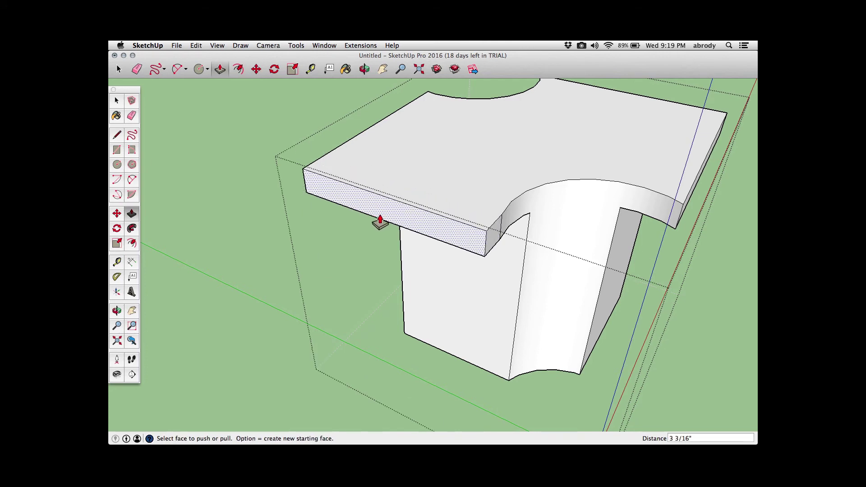
# Extend the small end face of the pulled-out slab strip about 1' 2 3/16" across the open corner notch
pyautogui.moveTo(524, 246); pyautogui.dragTo(482, 249, button='middle')
pyautogui.moveTo(462, 247); pyautogui.dragTo(644, 251)
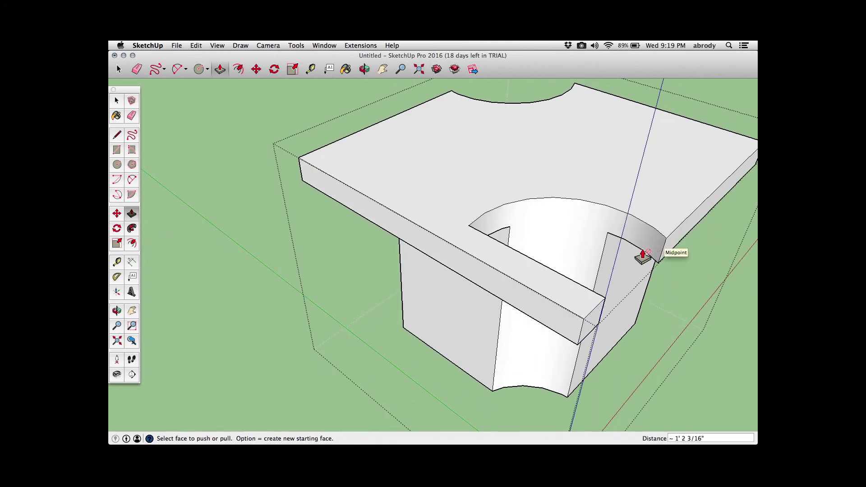
pyautogui.moveTo(644, 251); pyautogui.dragTo(501, 282, button='middle')
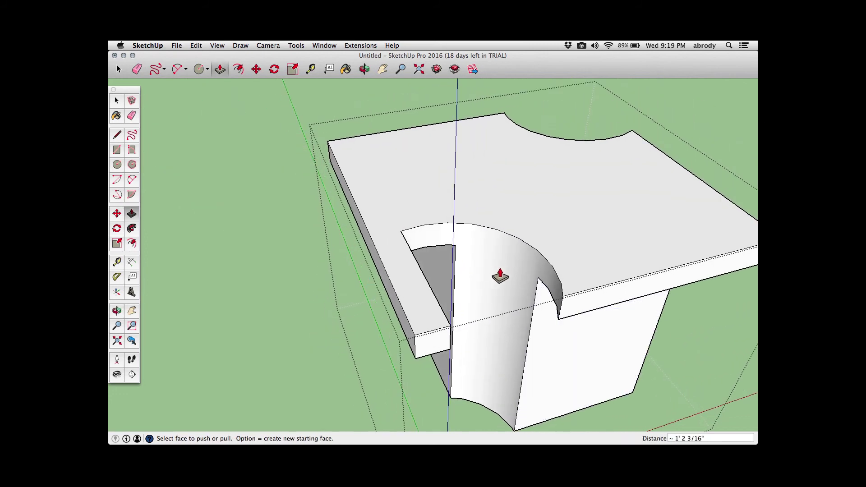
# Turn on the display of hidden geometry to reveal the facet edges of the curved notch
pyautogui.click(116, 135)
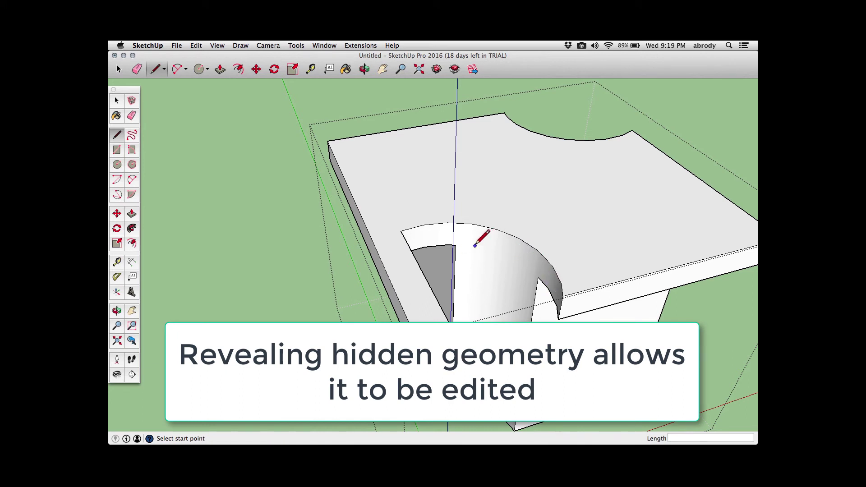
pyautogui.scroll(3, 523, 253)
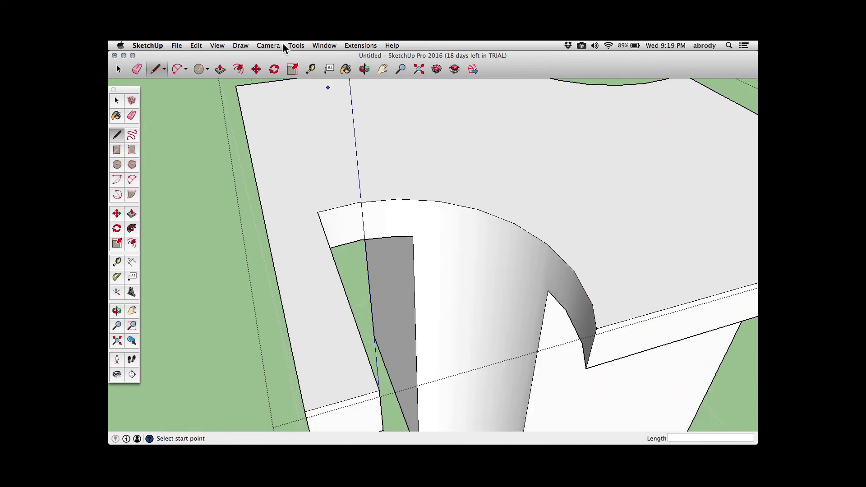
pyautogui.click(216, 45)
pyautogui.click(234, 79)
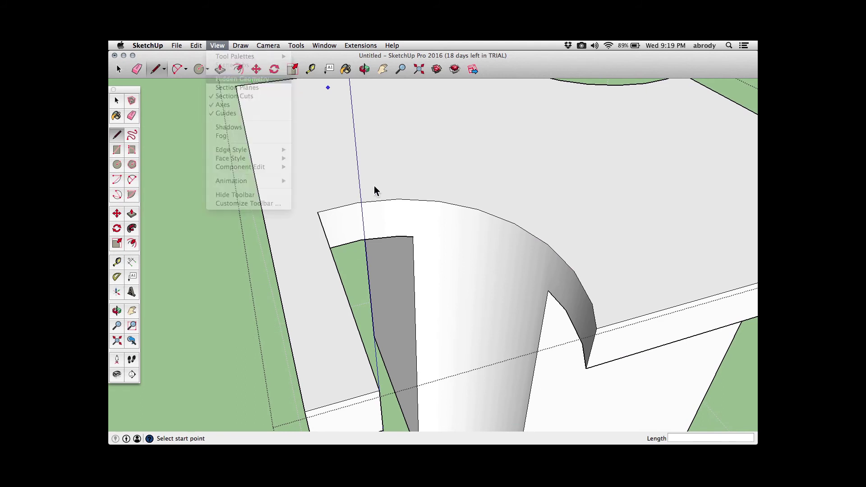
# Draw connected line segments across the curved notch's facets at the level of the slab's underside, splitting slab from base
pyautogui.click(414, 236)
pyautogui.click(439, 238)
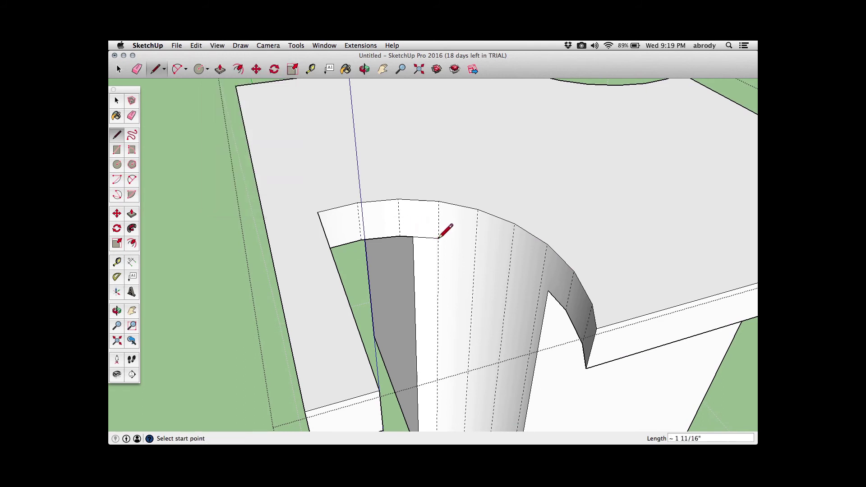
pyautogui.click(439, 237)
pyautogui.click(475, 247)
pyautogui.click(475, 247)
pyautogui.click(510, 260)
pyautogui.click(510, 261)
pyautogui.click(540, 282)
pyautogui.click(547, 290)
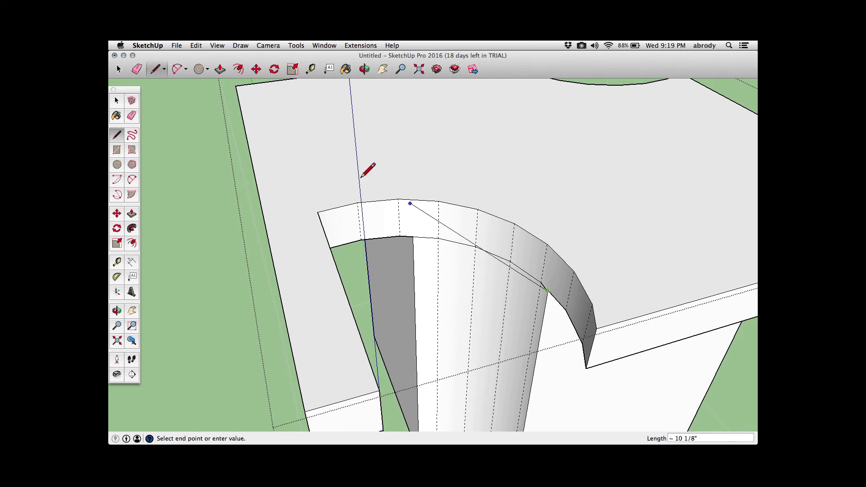
pyautogui.press('Escape')
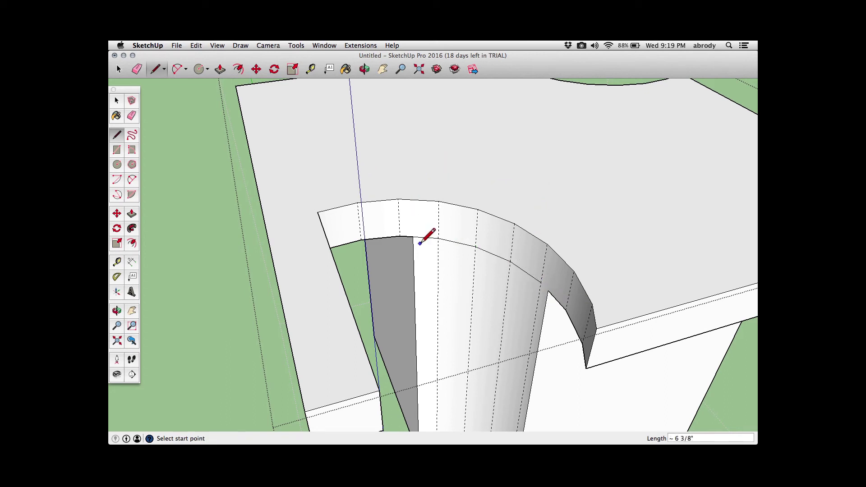
# Pull two separate slab facets of the curved notch outward with Push/Pull, about 2 5/8" and 2 15/16"
pyautogui.press('p')
pyautogui.moveTo(495, 254); pyautogui.dragTo(475, 273)
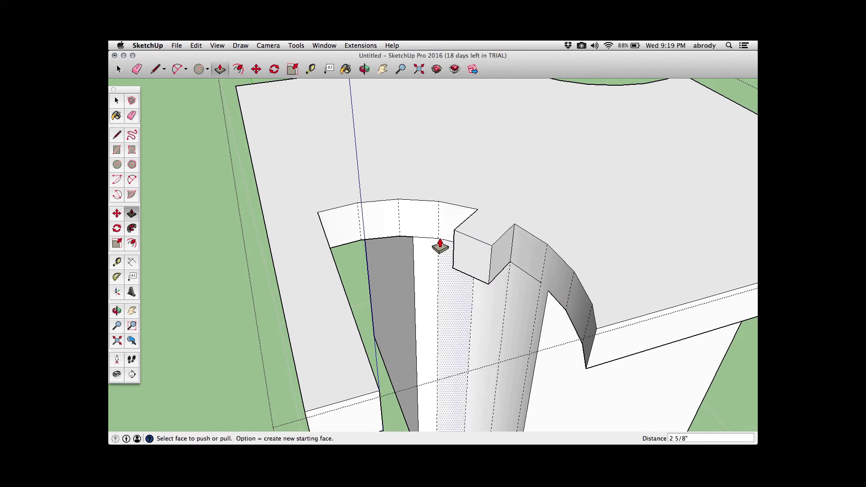
pyautogui.moveTo(432, 236); pyautogui.dragTo(433, 257)
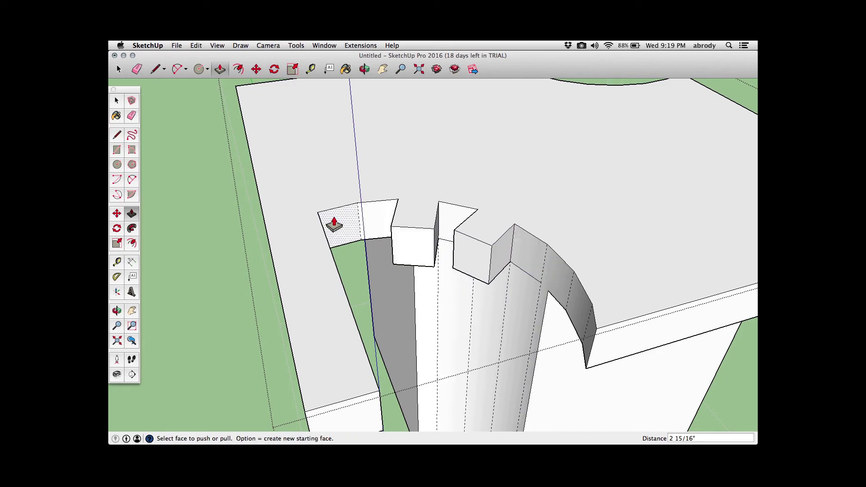
# Draw a circle with a radius of about 1 1/4" on open ground in front of the notched slab and base
pyautogui.scroll(-5, 373, 183)
pyautogui.moveTo(372, 183); pyautogui.dragTo(564, 216, button='middle')
pyautogui.press('space')
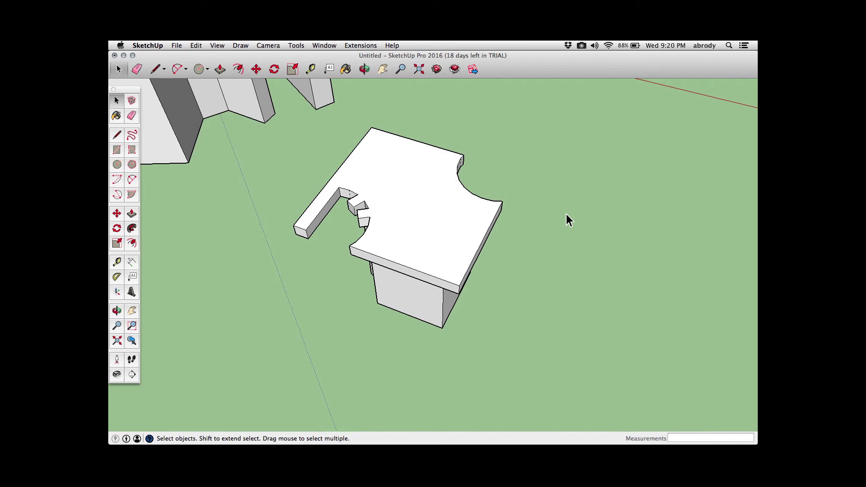
pyautogui.moveTo(613, 220); pyautogui.dragTo(602, 199, button='middle')
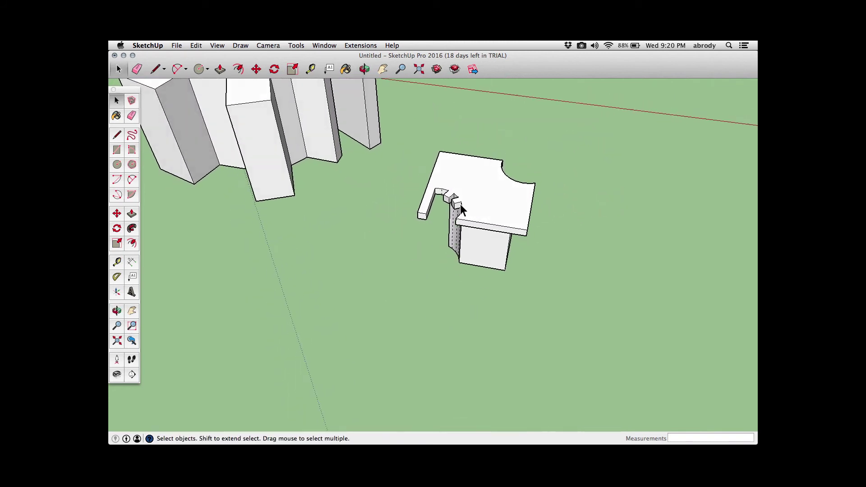
pyautogui.click(117, 164)
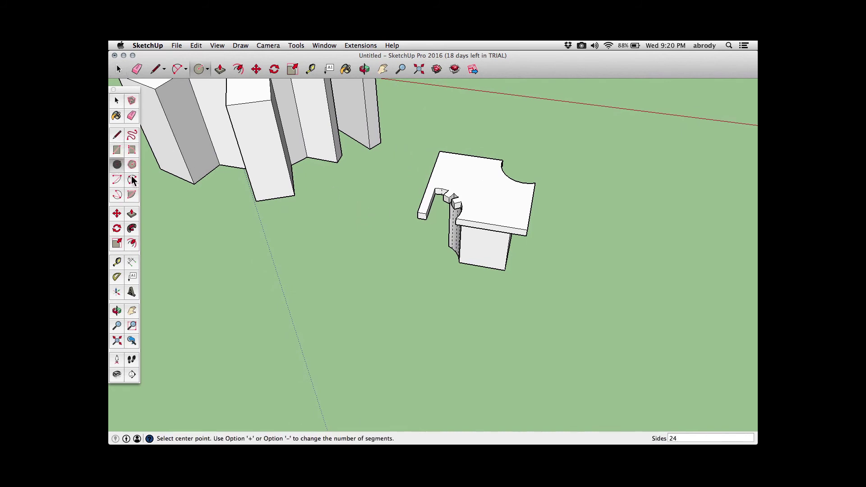
pyautogui.click(434, 345)
pyautogui.scroll(3, 446, 346)
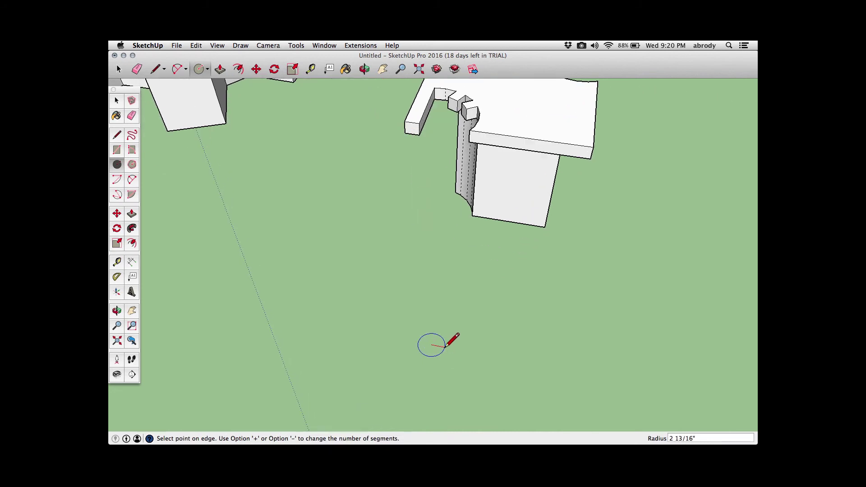
pyautogui.click(433, 346)
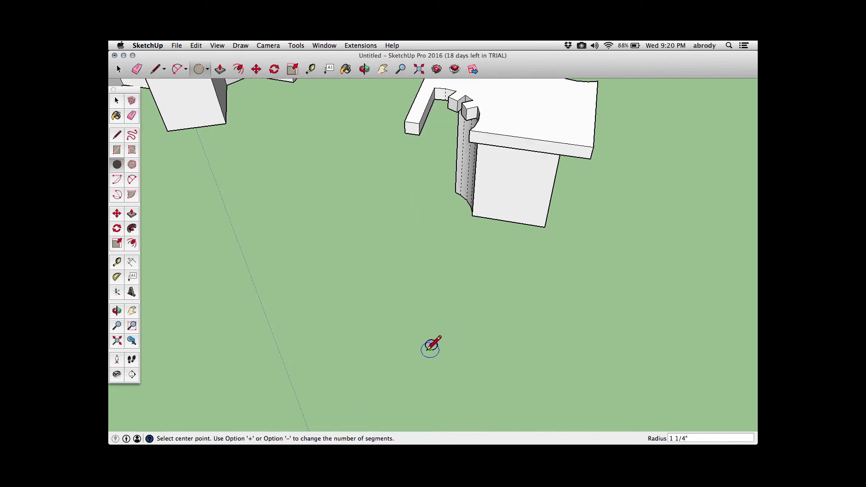
# Extrude the small circle upward into a cylinder 18" tall with Push/Pull
pyautogui.press('p')
pyautogui.moveTo(426, 308); pyautogui.dragTo(459, 266)
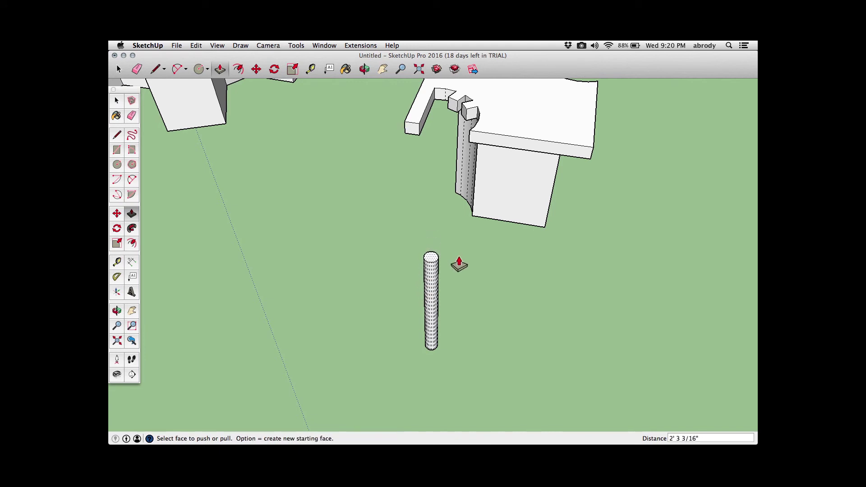
pyautogui.write('18')
pyautogui.press('Return')
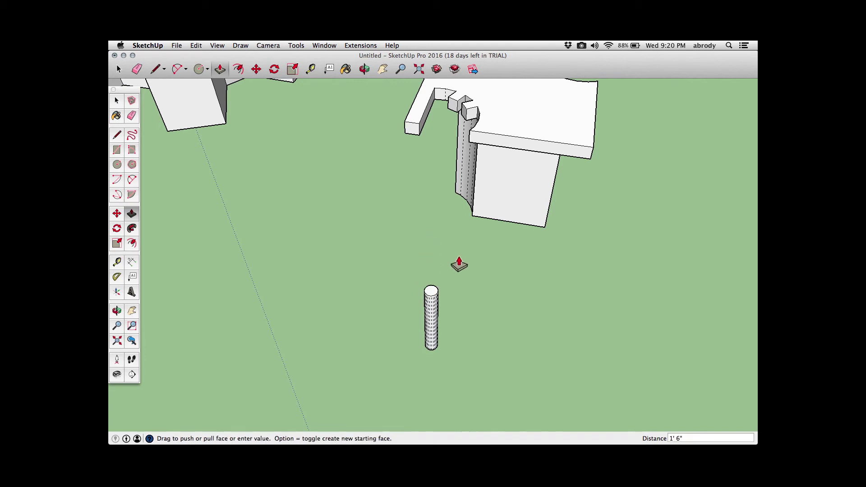
pyautogui.press('space')
# Taper the cylinder by setting the radius of its bottom edge circle to 0.25" in Entity Info
pyautogui.scroll(4, 456, 352)
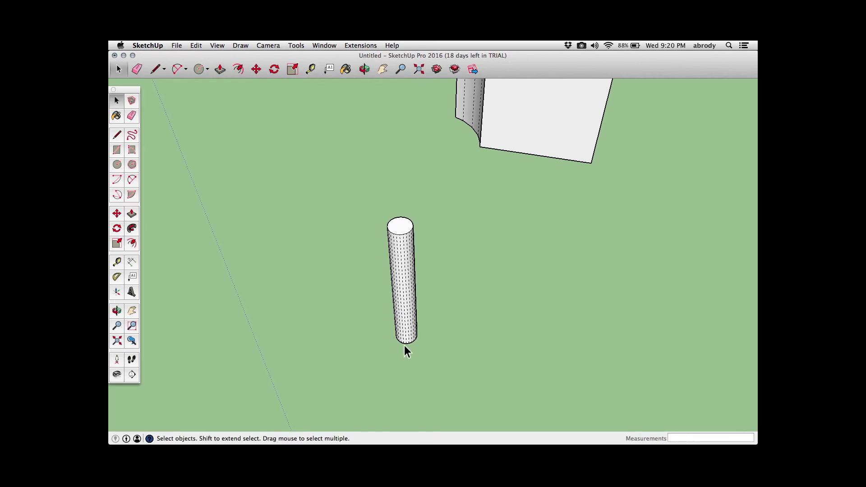
pyautogui.moveTo(399, 343); pyautogui.dragTo(392, 193, button='middle')
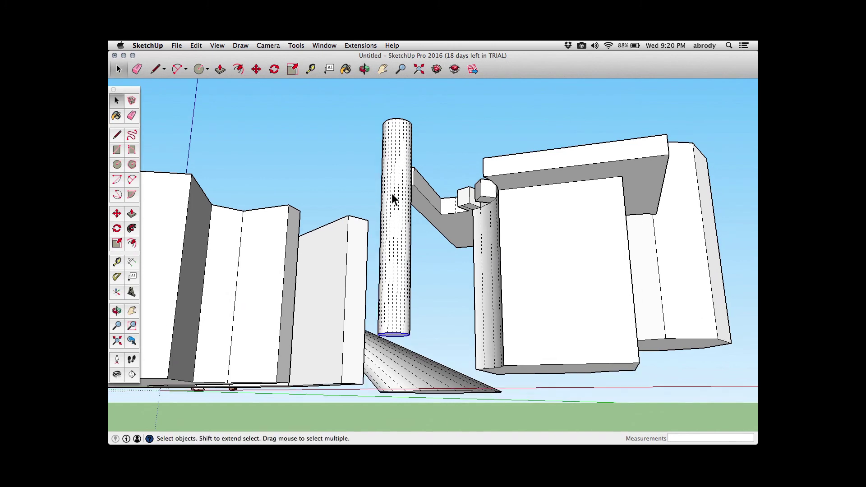
pyautogui.rightClick(397, 334)
pyautogui.click(383, 337)
pyautogui.scroll(4, 385, 337)
pyautogui.click(395, 336)
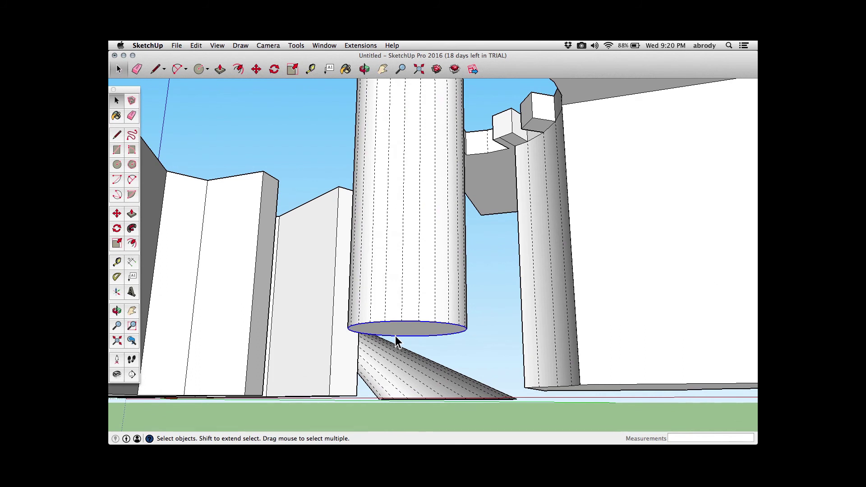
pyautogui.rightClick(396, 335)
pyautogui.click(406, 342)
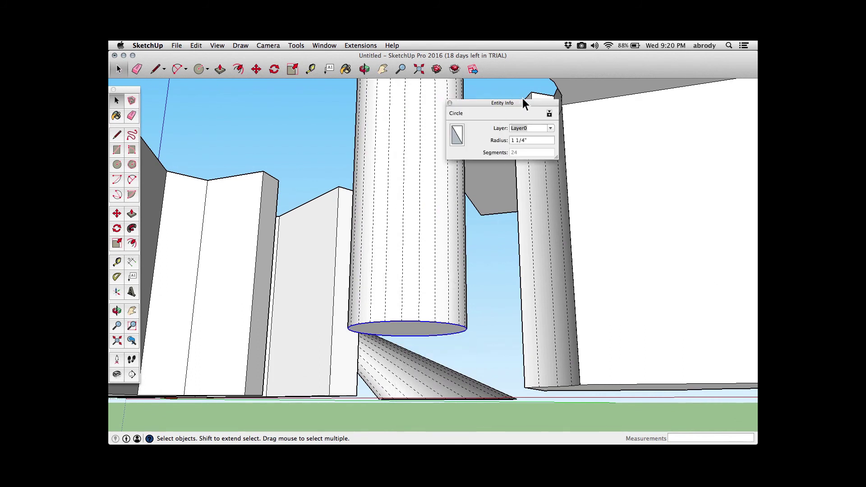
pyautogui.moveTo(531, 140); pyautogui.dragTo(509, 141)
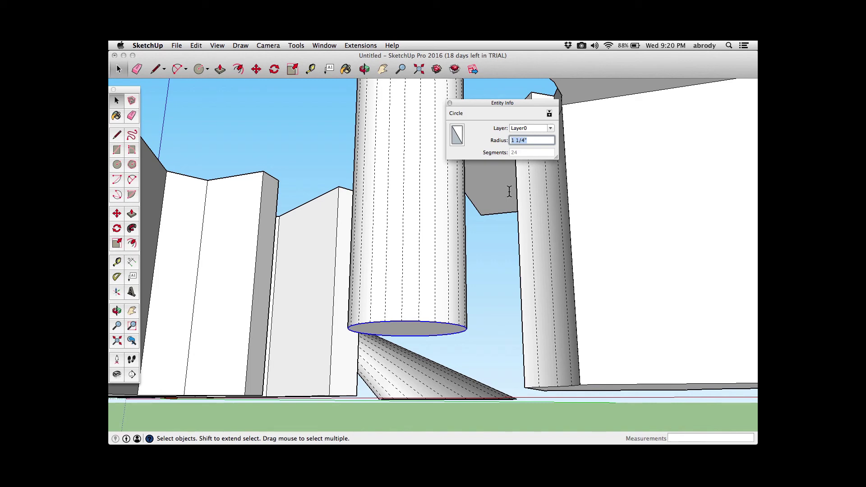
pyautogui.press('BackSpace')
pyautogui.write('.25')
pyautogui.press('Return')
# Turn off the display of hidden geometry
pyautogui.moveTo(510, 191); pyautogui.dragTo(459, 338, button='middle')
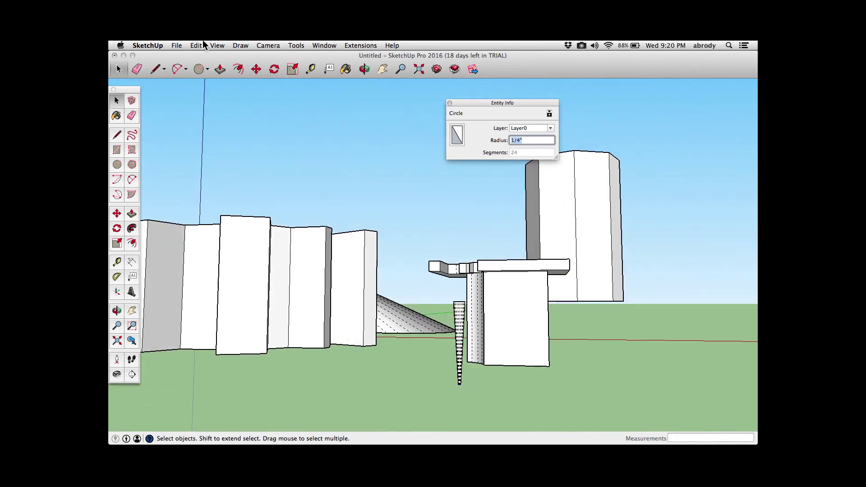
pyautogui.click(217, 45)
pyautogui.click(223, 78)
# Select the whole tapered cylinder and make it a component named Leg
pyautogui.moveTo(436, 262); pyautogui.dragTo(520, 297, button='middle')
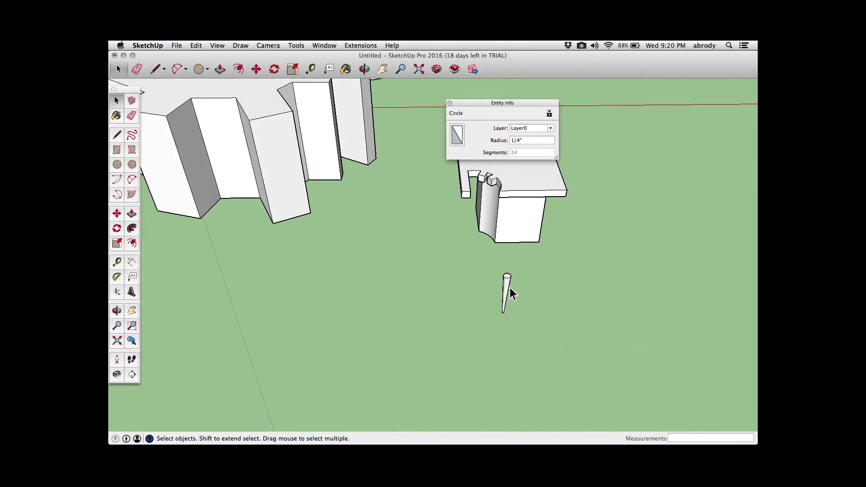
pyautogui.click(509, 289)
pyautogui.moveTo(480, 255); pyautogui.dragTo(540, 342)
pyautogui.rightClick(505, 287)
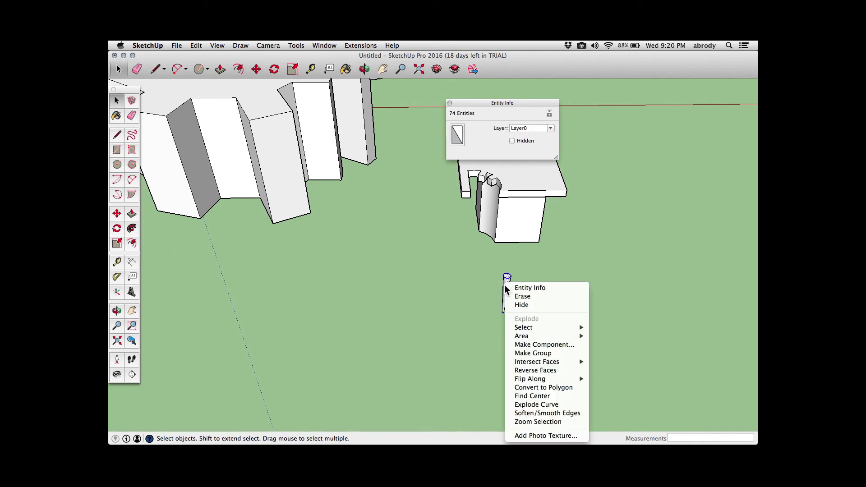
pyautogui.click(531, 345)
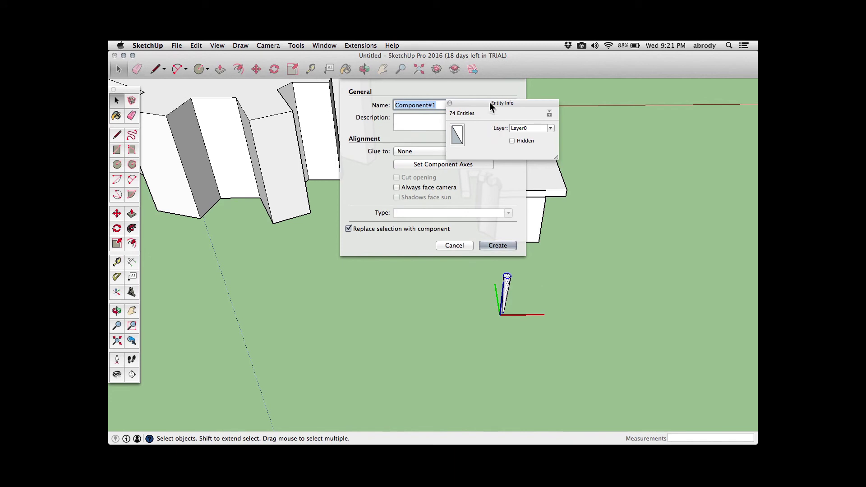
pyautogui.click(450, 103)
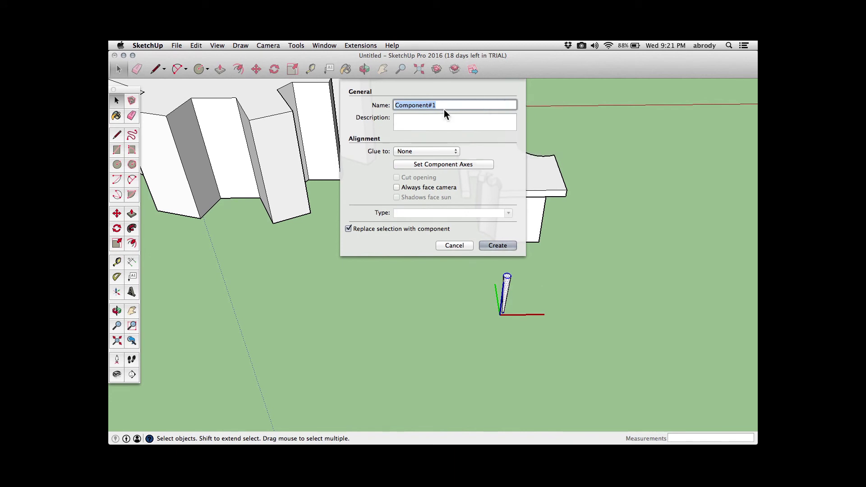
pyautogui.write('Leg')
pyautogui.press('Return')
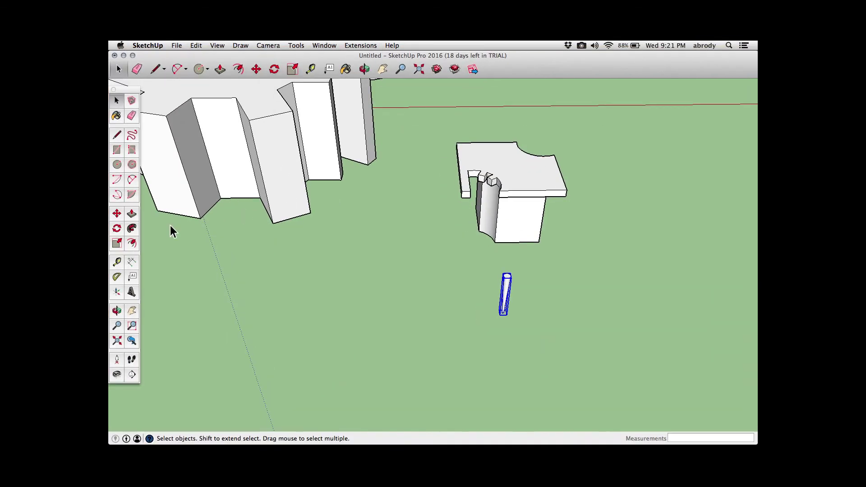
# Try copying the leg component about 1' 10" away with Move, and undo the copy
pyautogui.press('m')
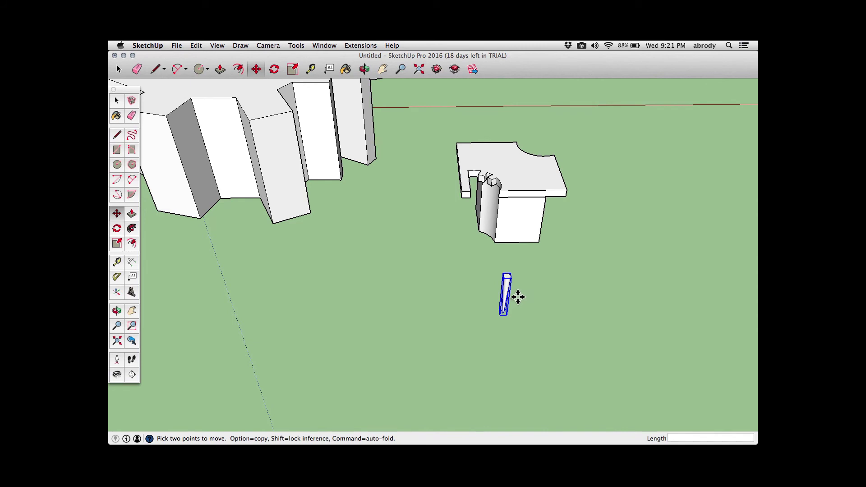
pyautogui.press('alt')
pyautogui.click(489, 312)
pyautogui.click(497, 361)
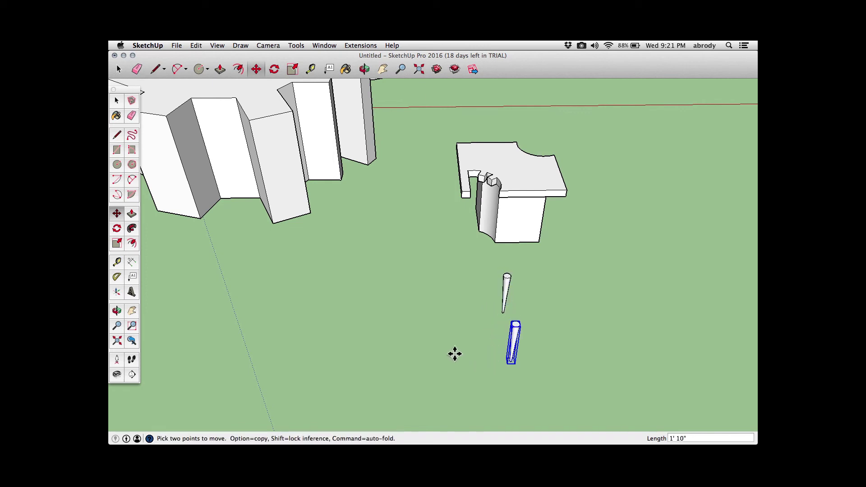
pyautogui.press('super+z')
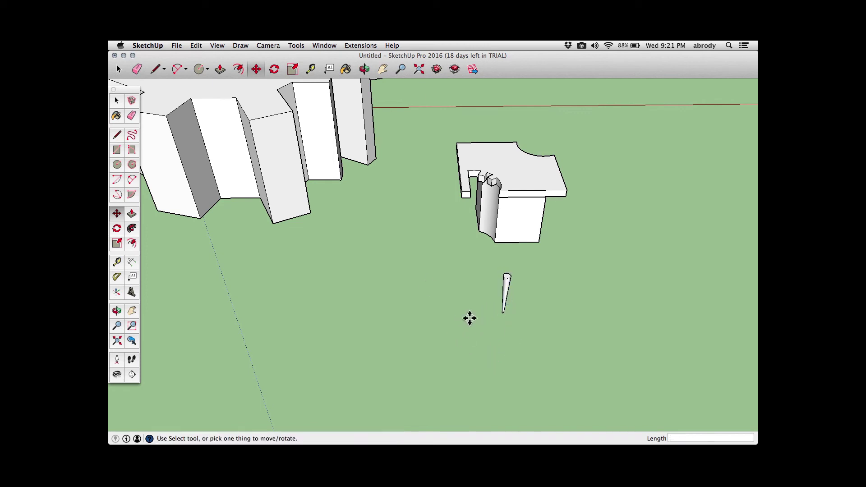
# Make a copy of the leg rotated 30 degrees about a centre point on the ground in front of it
pyautogui.click(116, 101)
pyautogui.click(505, 277)
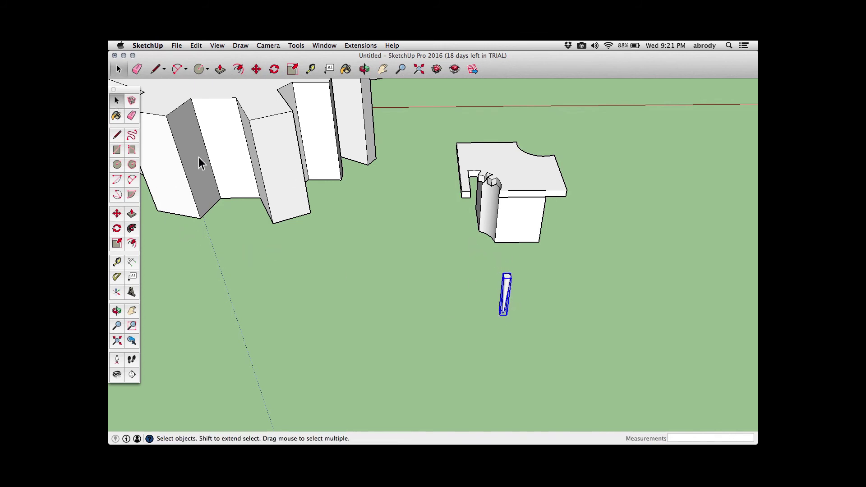
pyautogui.click(275, 70)
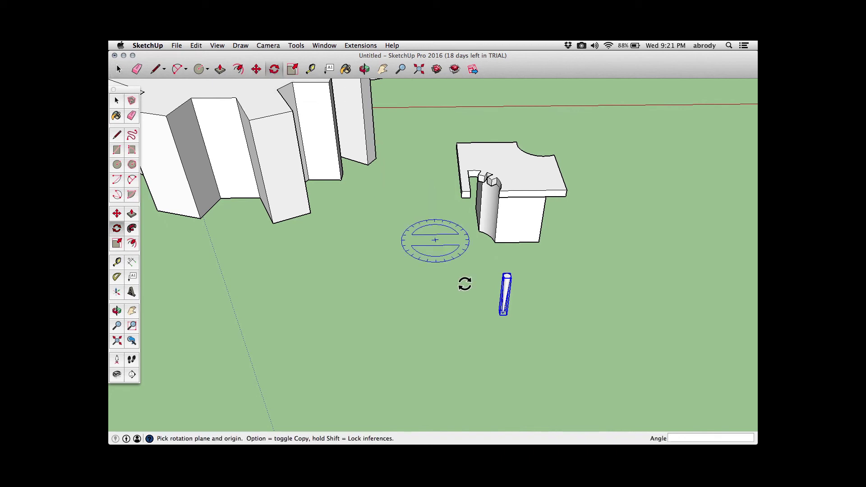
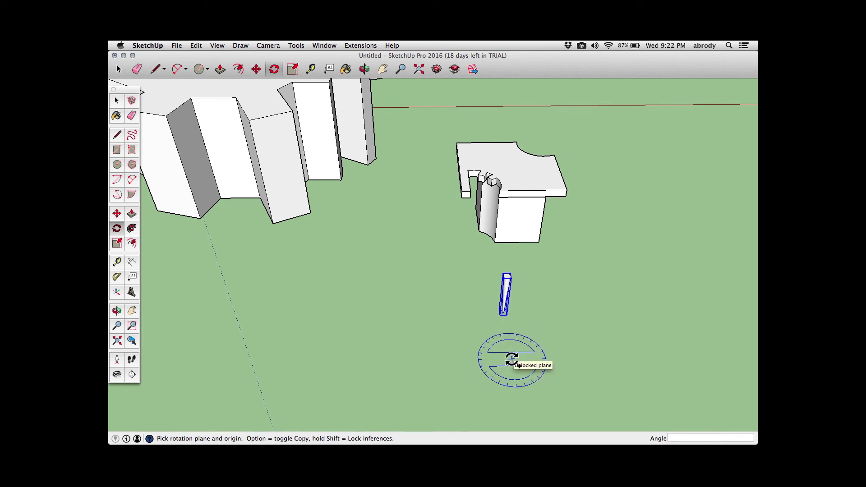
pyautogui.click(512, 360)
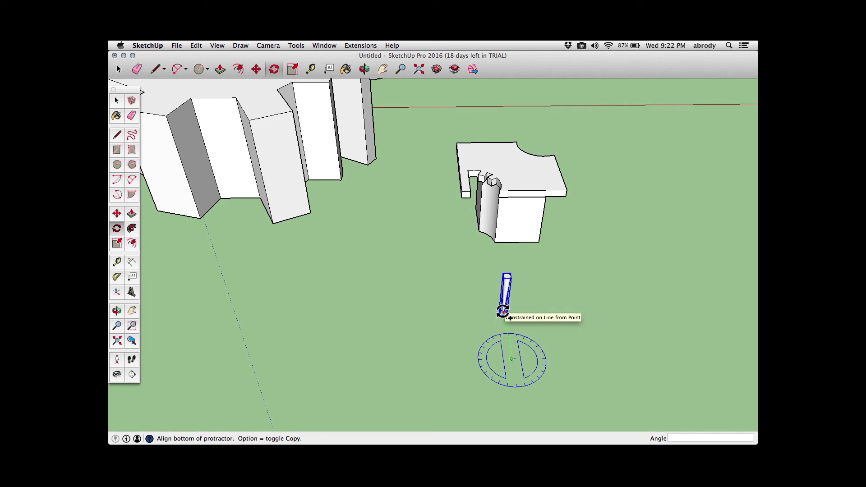
pyautogui.click(504, 311)
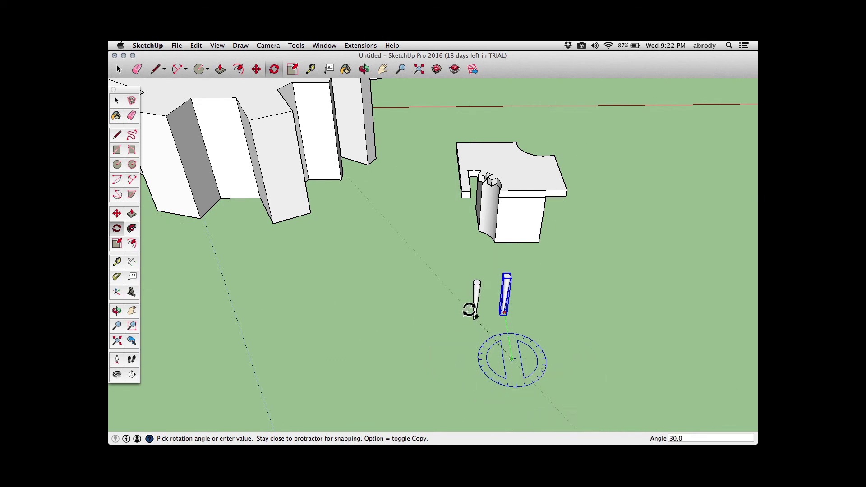
pyautogui.click(470, 312)
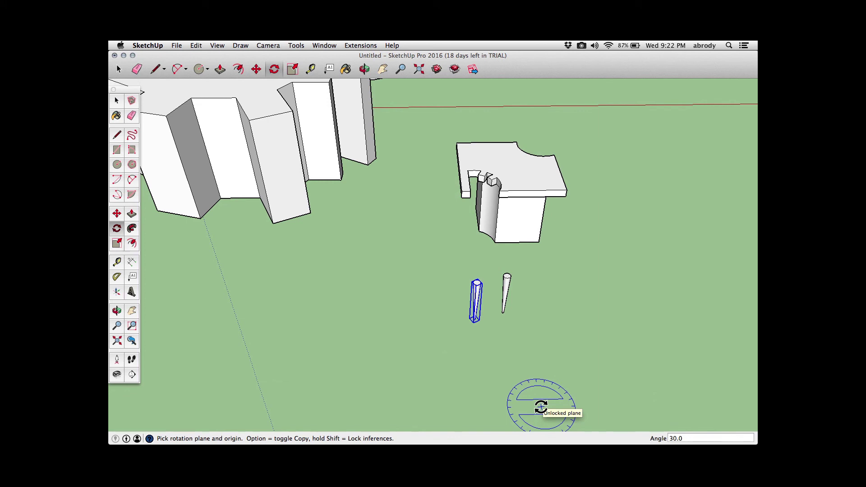
# Try a 45-degree and a 12-degree rotation angle for the copied leg
pyautogui.write('45')
pyautogui.press('Return')
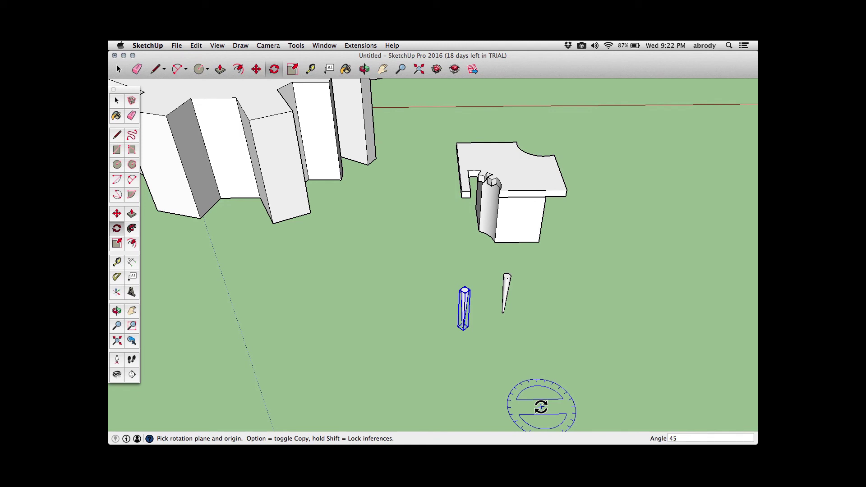
pyautogui.write('12')
pyautogui.press('Return')
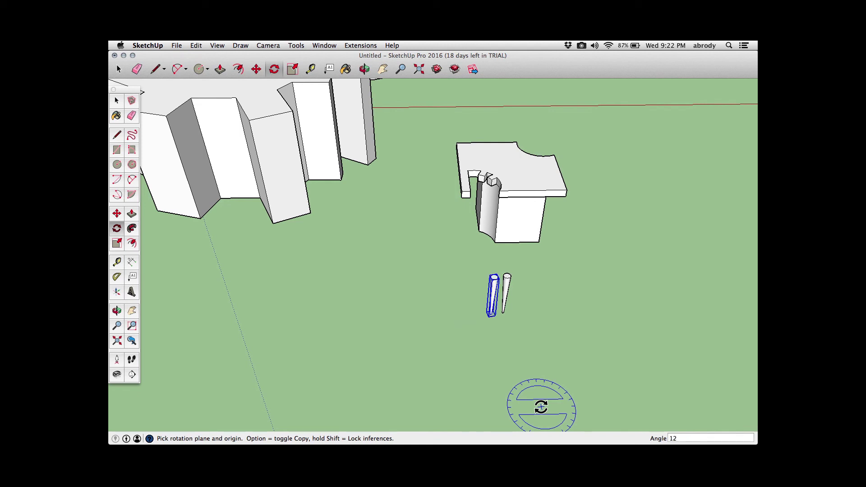
# Multiply the rotated leg copy into a radial array of x12, and increase it to x45
pyautogui.write('x12')
pyautogui.press('Return')
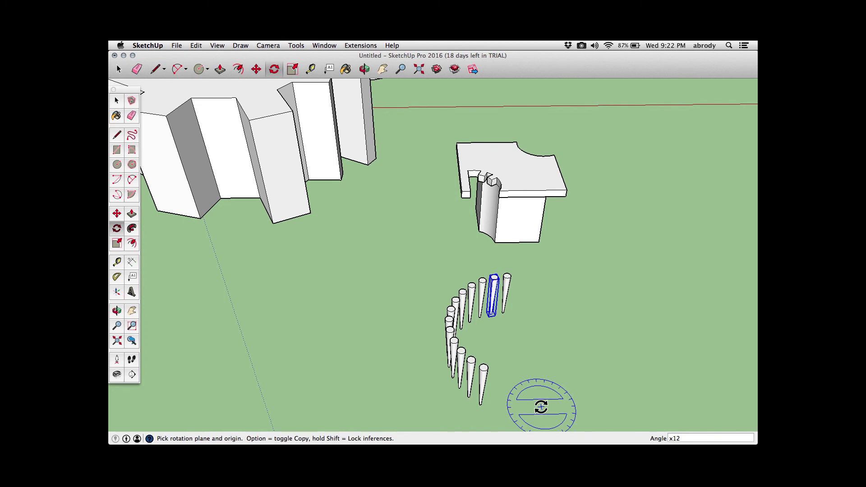
pyautogui.write('x')
pyautogui.write('45')
pyautogui.press('Return')
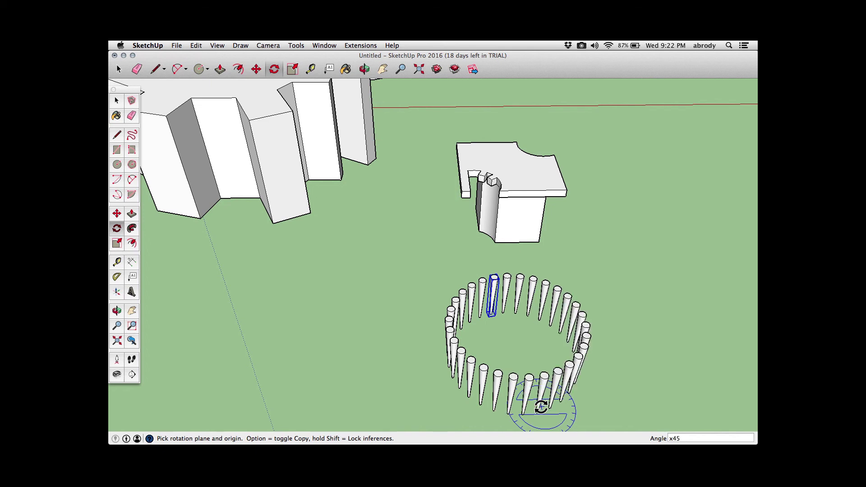
# Try a 22-degree spacing for the radial leg array, and set the spacing to 30 degrees
pyautogui.write('22')
pyautogui.press('Return')
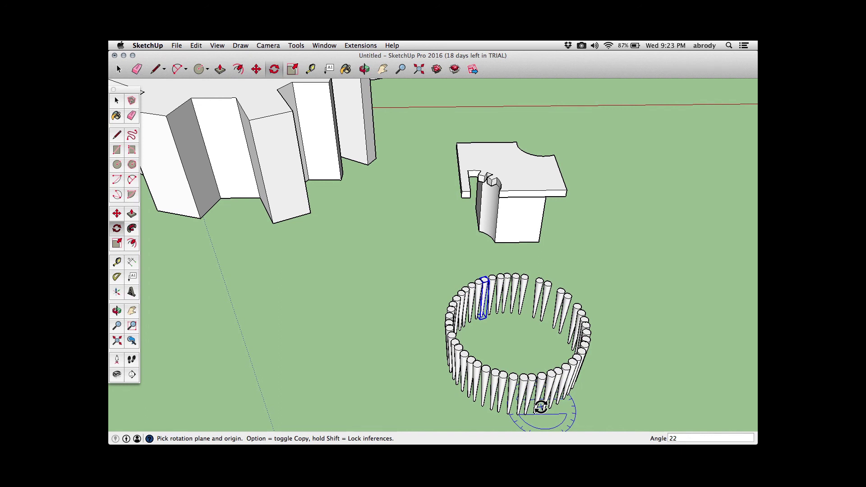
pyautogui.write('30')
pyautogui.press('Return')
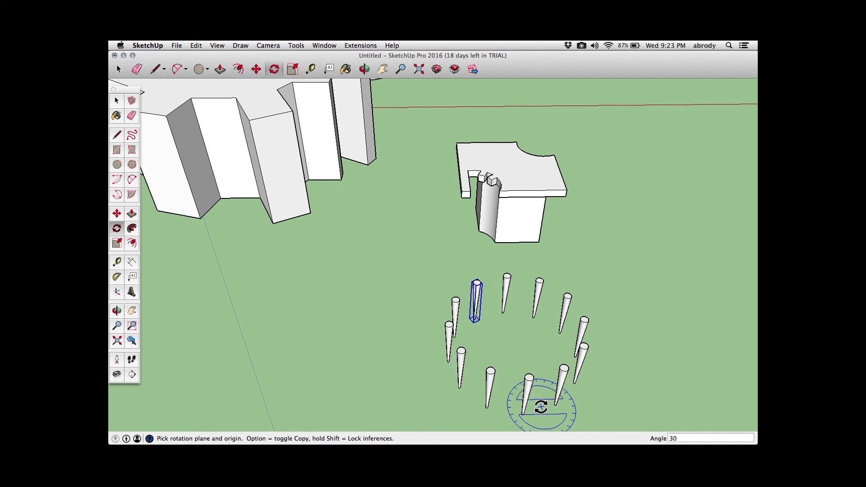
# Reduce the radial leg array to x8 copies
pyautogui.write('x12')
pyautogui.press('BackSpace')
pyautogui.press('BackSpace')
pyautogui.write('8')
pyautogui.press('Return')
pyautogui.hotkey('ctrl', 'Up')
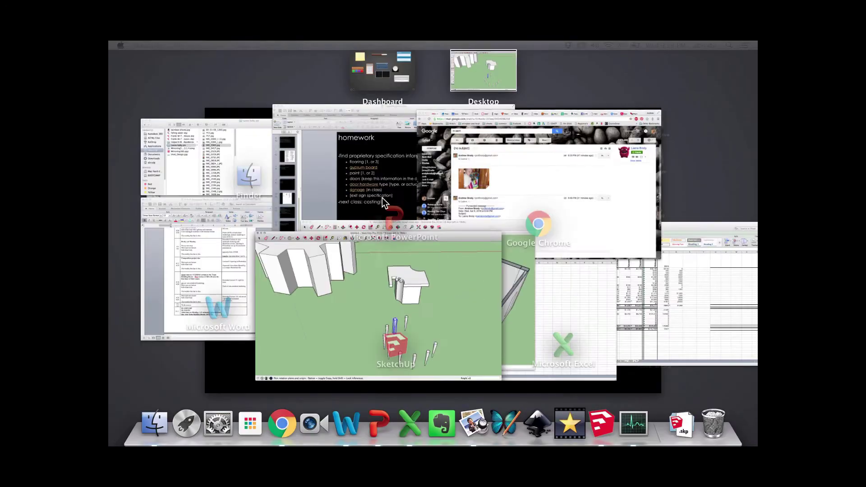
pyautogui.click(416, 306)
pyautogui.moveTo(507, 364)
pyautogui.keyDown('shift'); pyautogui.mouseDown(button='middle')
pyautogui.moveTo(503, 311)
pyautogui.moveTo(507, 345)
pyautogui.moveTo(488, 310)
pyautogui.moveTo(493, 343)
pyautogui.moveTo(505, 312)
pyautogui.moveTo(458, 257)
pyautogui.mouseUp(button='middle'); pyautogui.keyUp('shift')
pyautogui.scroll(3, 508, 345)
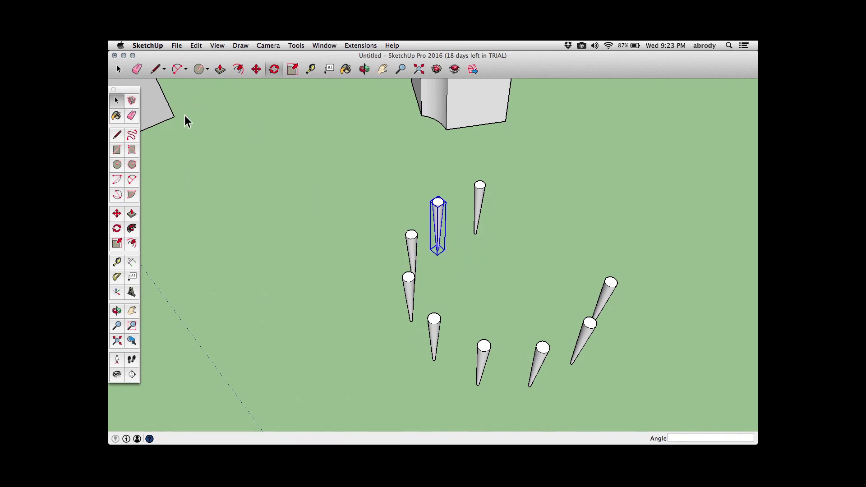
# Draw a circle centred among the radial legs with a radius of about 2' 11 5/16", enclosing all of them
pyautogui.press('space')
pyautogui.click(504, 291)
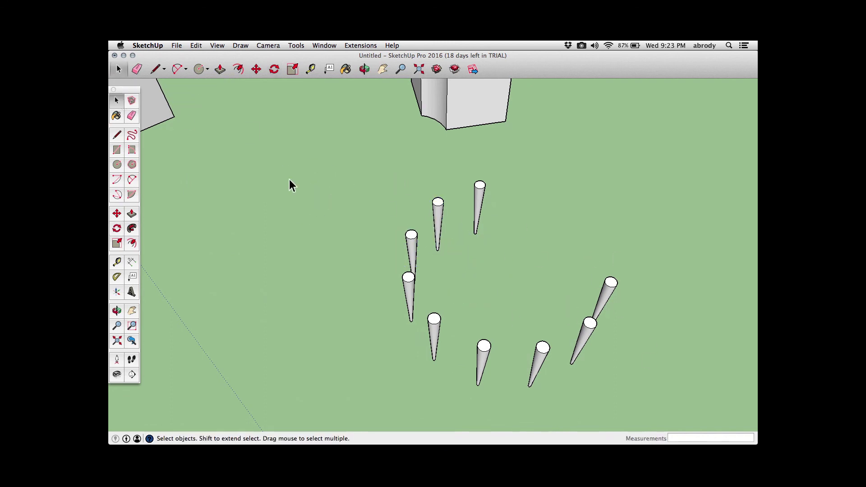
pyautogui.click(117, 165)
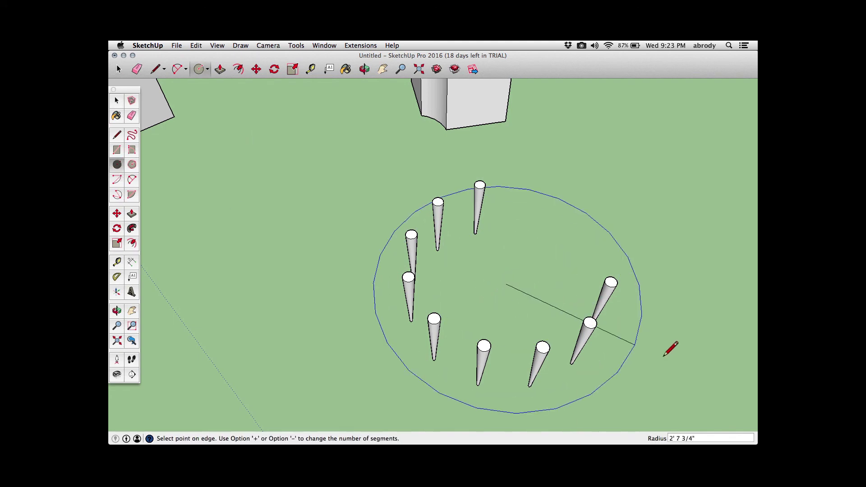
pyautogui.click(654, 339)
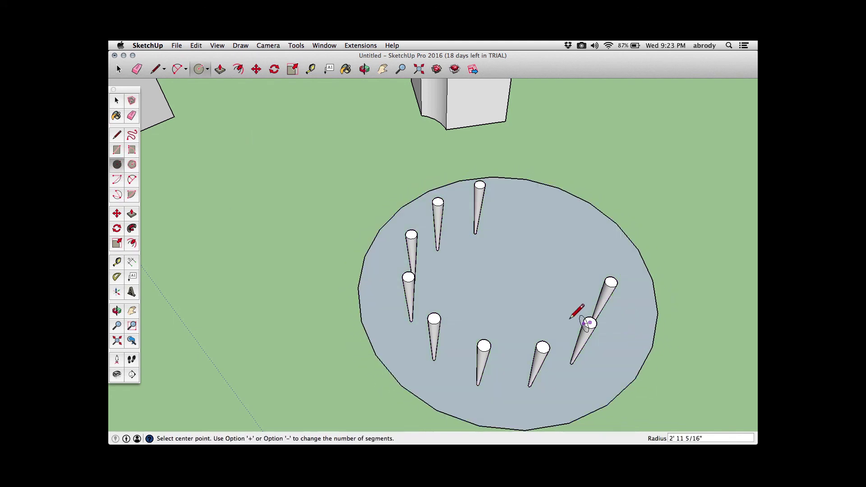
# Push/Pull the circular face to a thickness of about 3 7/16" to form a round tabletop over the legs
pyautogui.press('p')
pyautogui.moveTo(532, 304); pyautogui.dragTo(434, 323)
pyautogui.moveTo(433, 324); pyautogui.dragTo(488, 334, button='middle')
pyautogui.moveTo(495, 256); pyautogui.dragTo(505, 304, button='middle')
pyautogui.moveTo(505, 304); pyautogui.dragTo(505, 179)
pyautogui.moveTo(518, 234); pyautogui.dragTo(546, 271, button='middle')
pyautogui.click(551, 286)
pyautogui.moveTo(551, 287); pyautogui.dragTo(530, 298)
pyautogui.moveTo(529, 298); pyautogui.dragTo(356, 239, button='middle')
pyautogui.scroll(-3, 431, 346)
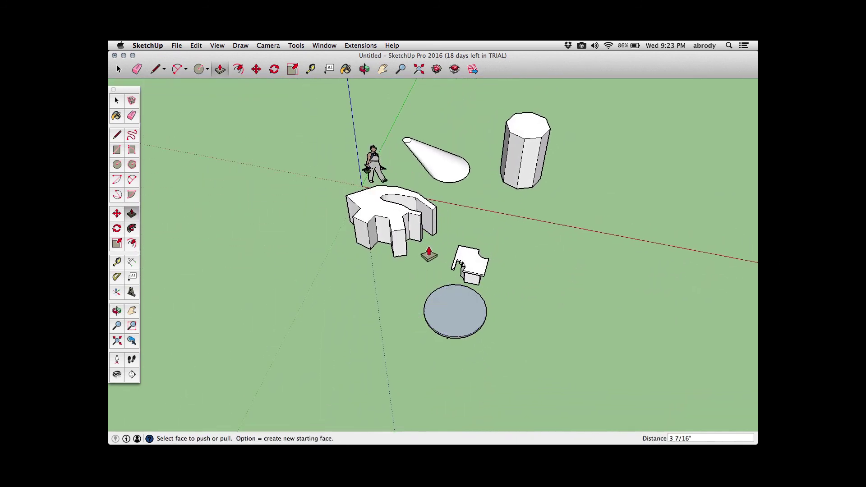
pyautogui.moveTo(440, 304); pyautogui.dragTo(419, 327, button='middle')
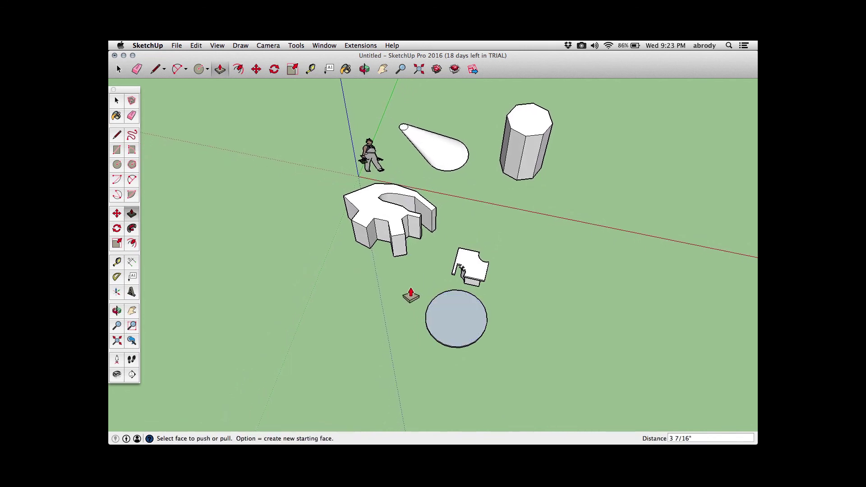
pyautogui.press('space')
pyautogui.scroll(2, 412, 126)
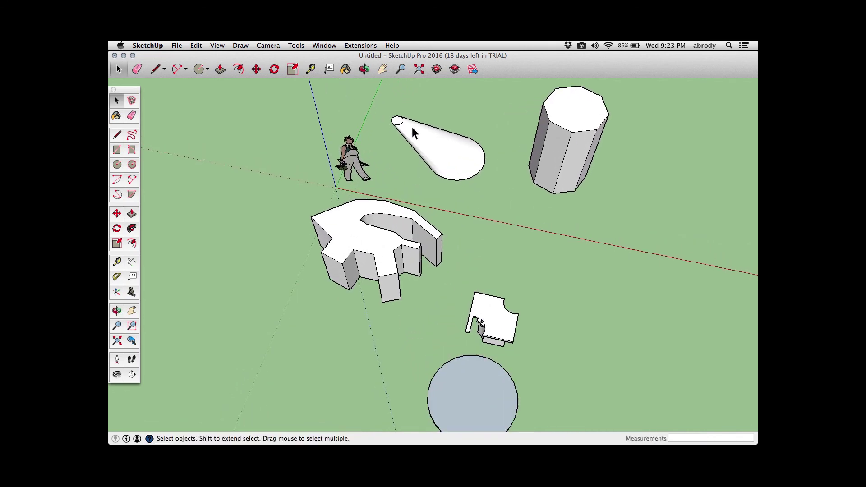
pyautogui.scroll(5, 396, 125)
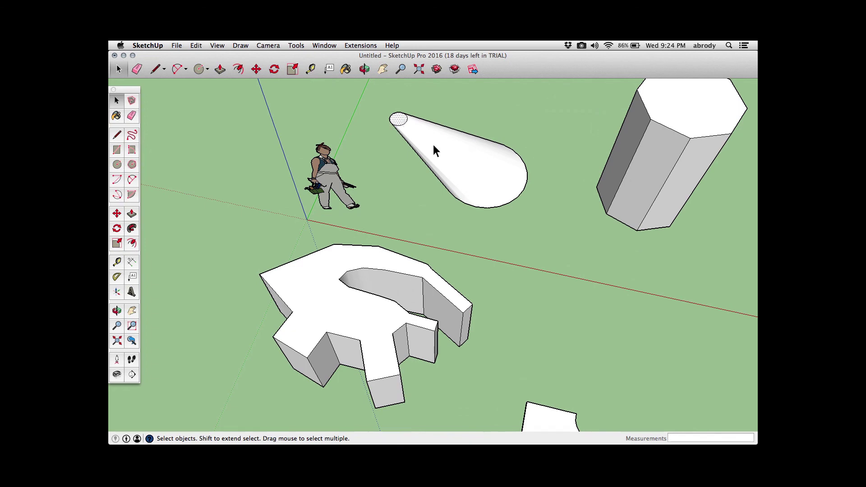
pyautogui.scroll(-5, 527, 259)
pyautogui.moveTo(534, 290); pyautogui.dragTo(546, 402, button='middle')
pyautogui.scroll(6, 545, 402)
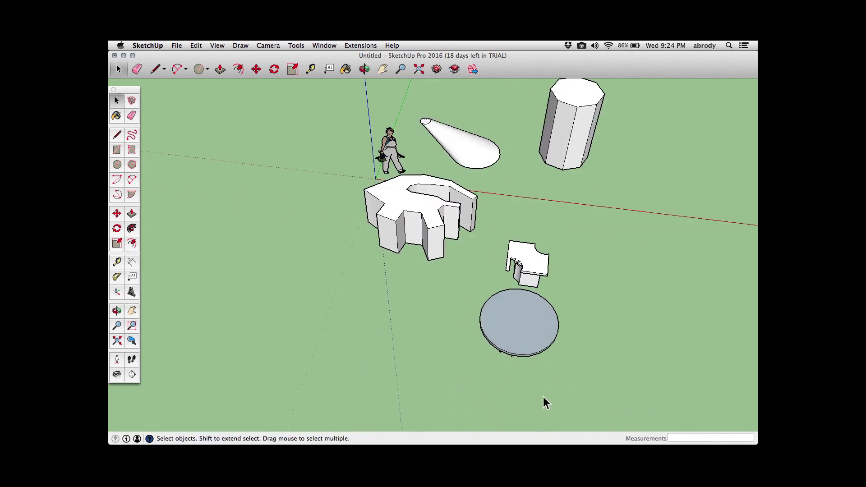
# Select the round tabletop together with all its legs and make them one component, replacing the selection with the component
pyautogui.moveTo(425, 228); pyautogui.dragTo(485, 316)
pyautogui.moveTo(485, 316)
pyautogui.mouseDown(button='middle')
pyautogui.moveTo(526, 341)
pyautogui.moveTo(490, 327)
pyautogui.mouseUp(button='middle')
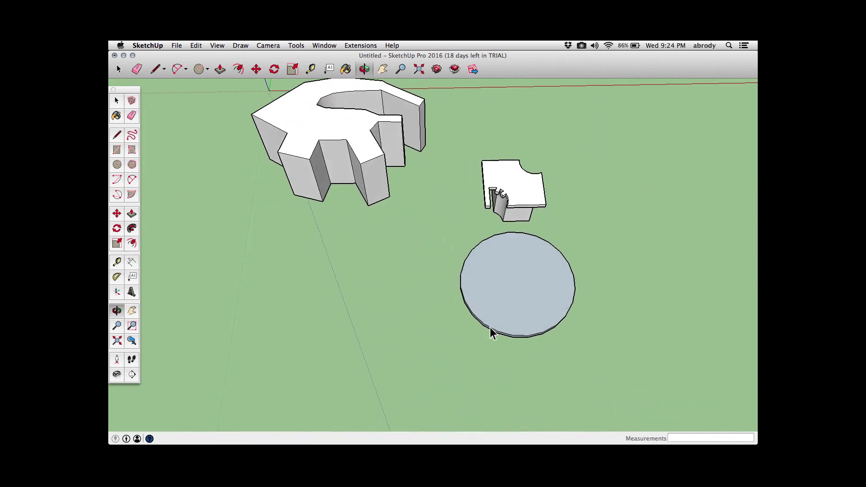
pyautogui.moveTo(431, 225); pyautogui.dragTo(601, 370)
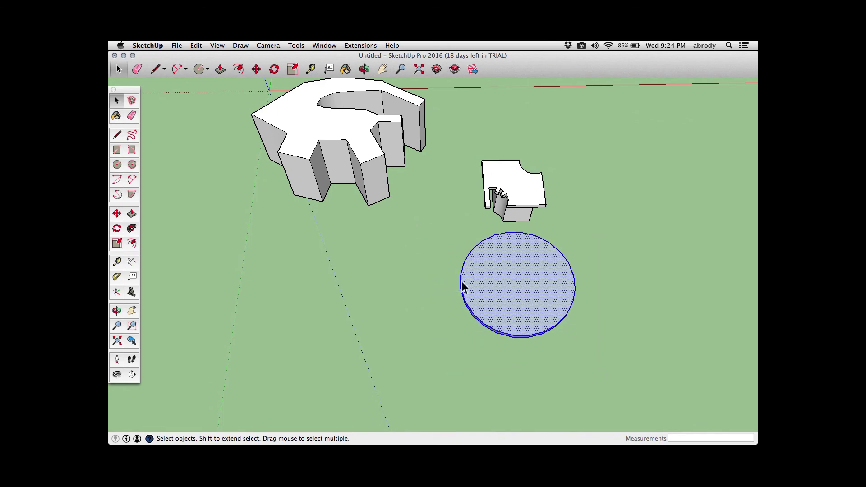
pyautogui.moveTo(460, 286); pyautogui.dragTo(474, 170, button='middle')
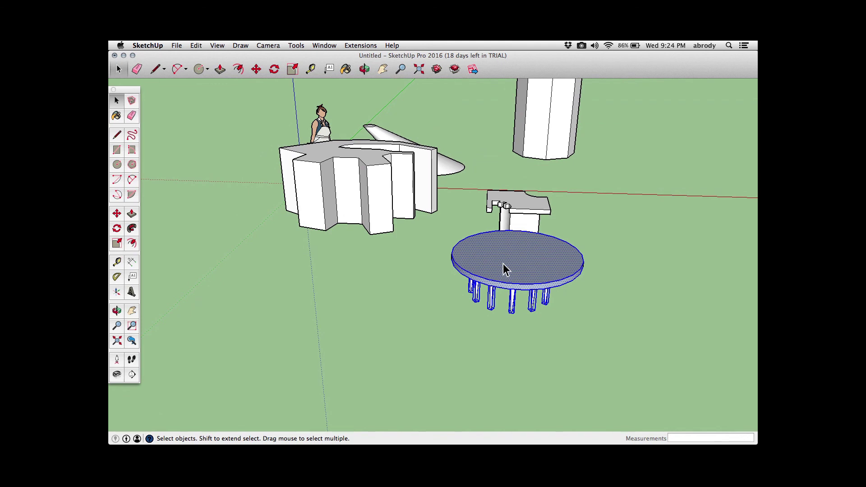
pyautogui.rightClick(504, 265)
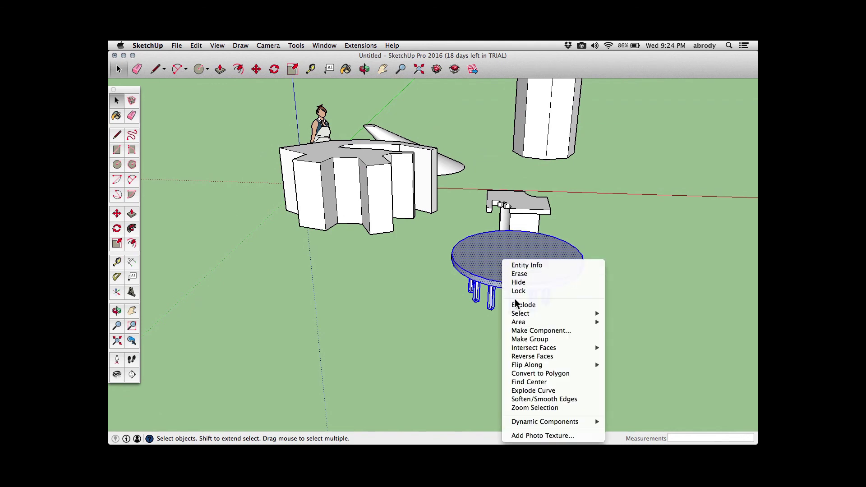
pyautogui.click(524, 331)
pyautogui.click(505, 245)
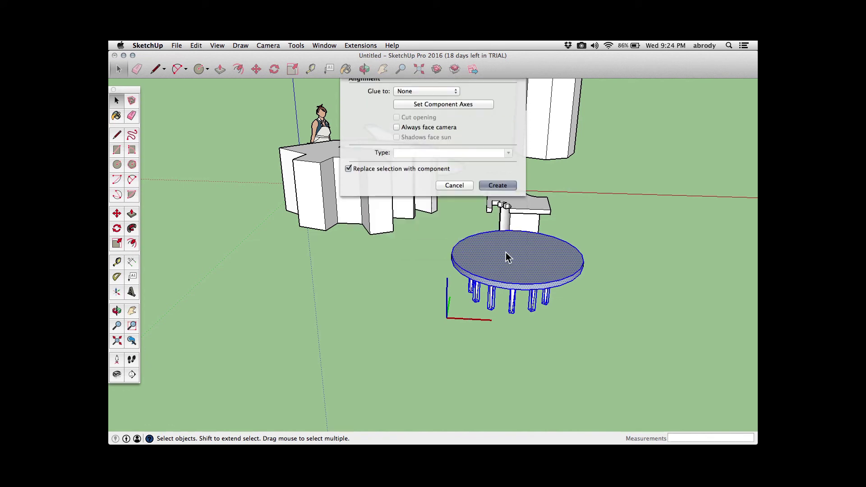